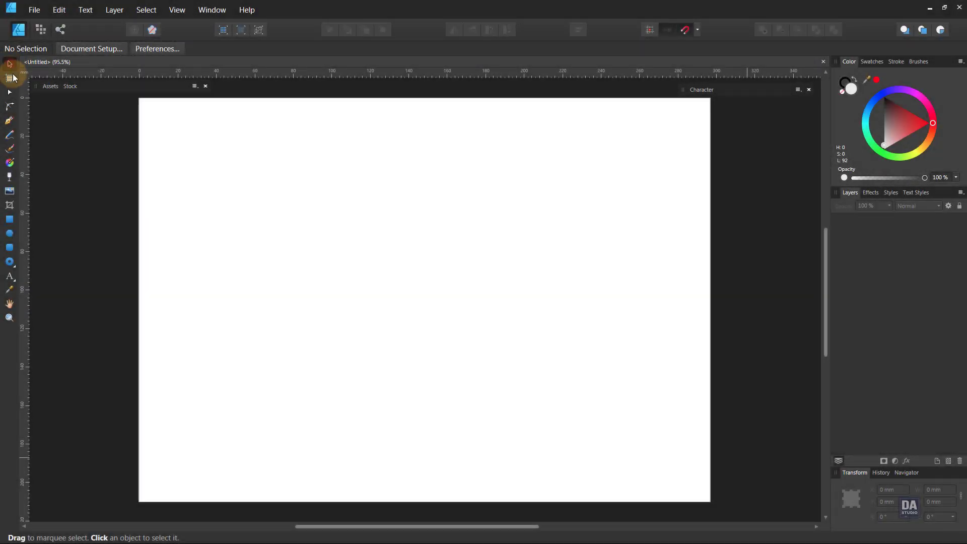
# - Draw a 173.1 × 53.9 mm rounded rectangle with 50% corners and fill it dark grey
pyautogui.click(10, 247)
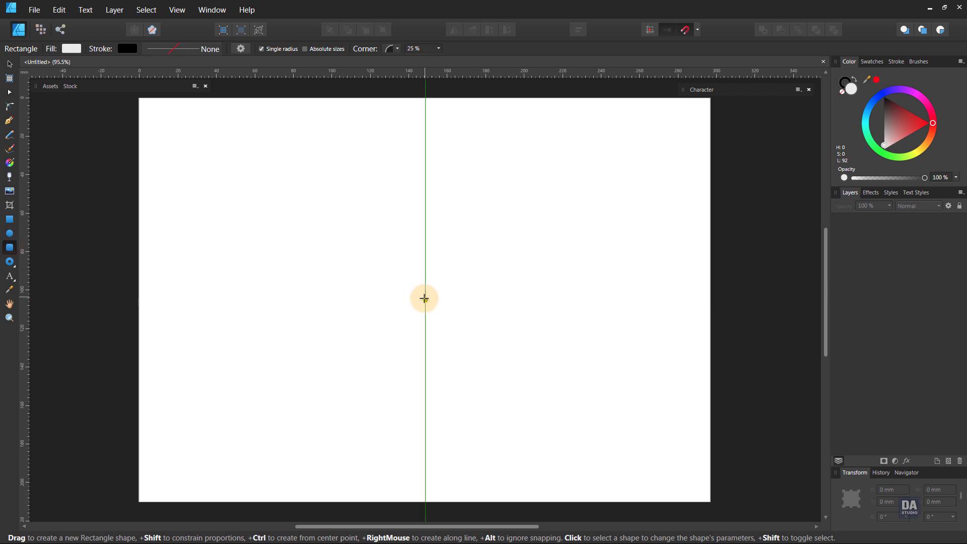
pyautogui.moveTo(425, 300); pyautogui.dragTo(563, 352)
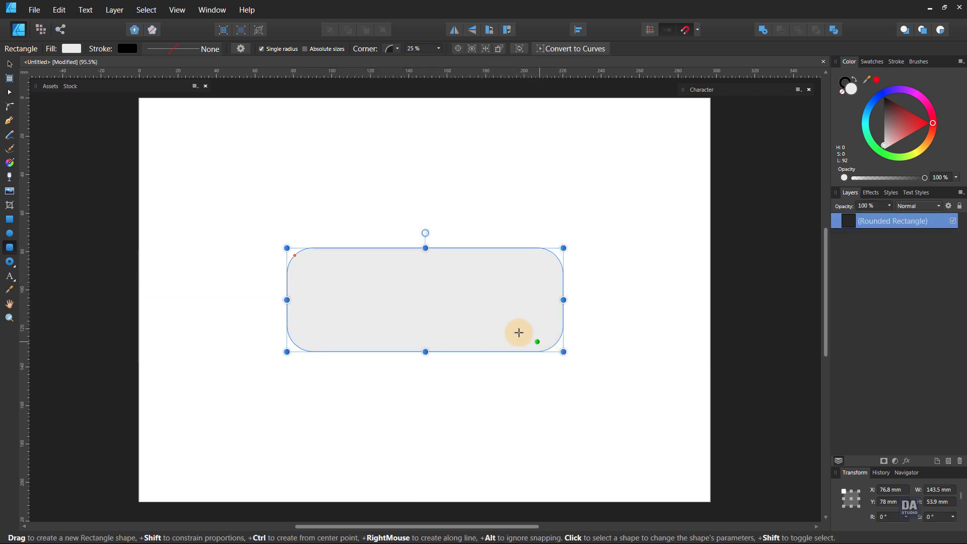
pyautogui.moveTo(295, 255); pyautogui.dragTo(323, 272)
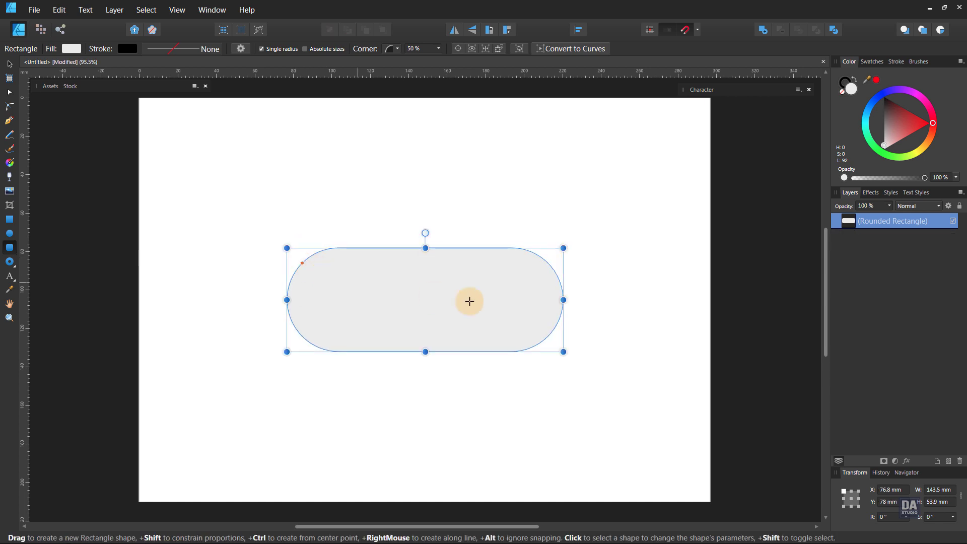
pyautogui.moveTo(563, 300)
pyautogui.mouseDown()
pyautogui.moveTo(633, 307)
pyautogui.moveTo(556, 307)
pyautogui.mouseUp()
pyautogui.press('v')
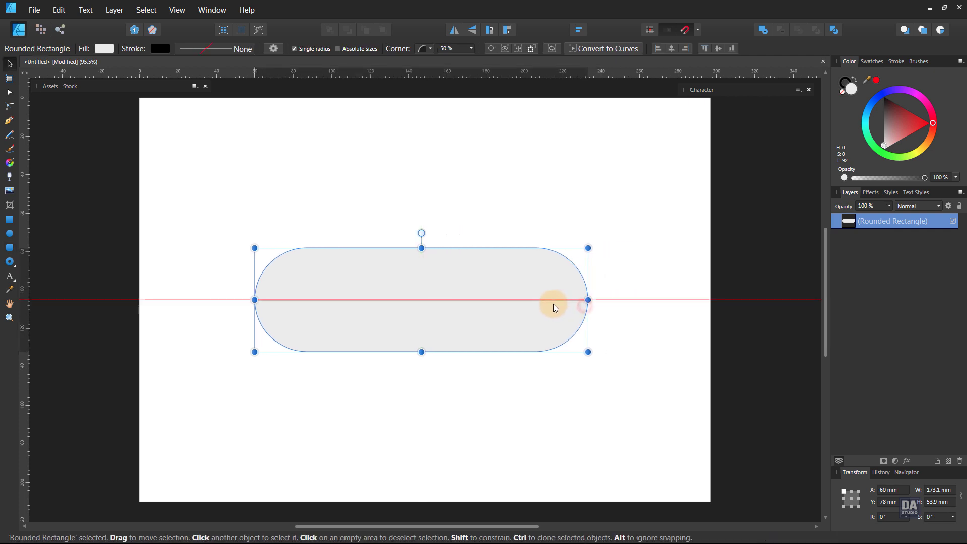
pyautogui.moveTo(408, 327)
pyautogui.mouseDown()
pyautogui.moveTo(529, 321)
pyautogui.moveTo(518, 322)
pyautogui.mouseUp()
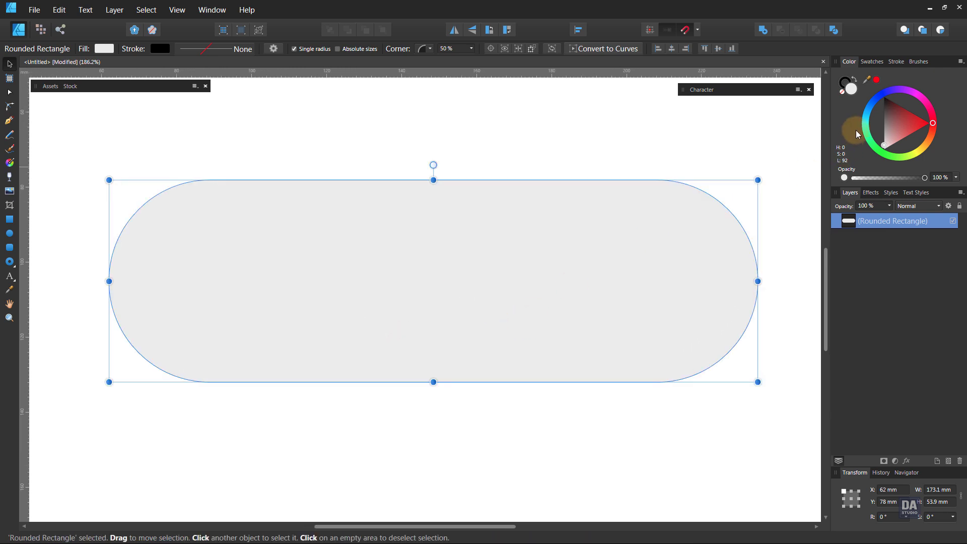
pyautogui.moveTo(889, 120); pyautogui.dragTo(880, 112)
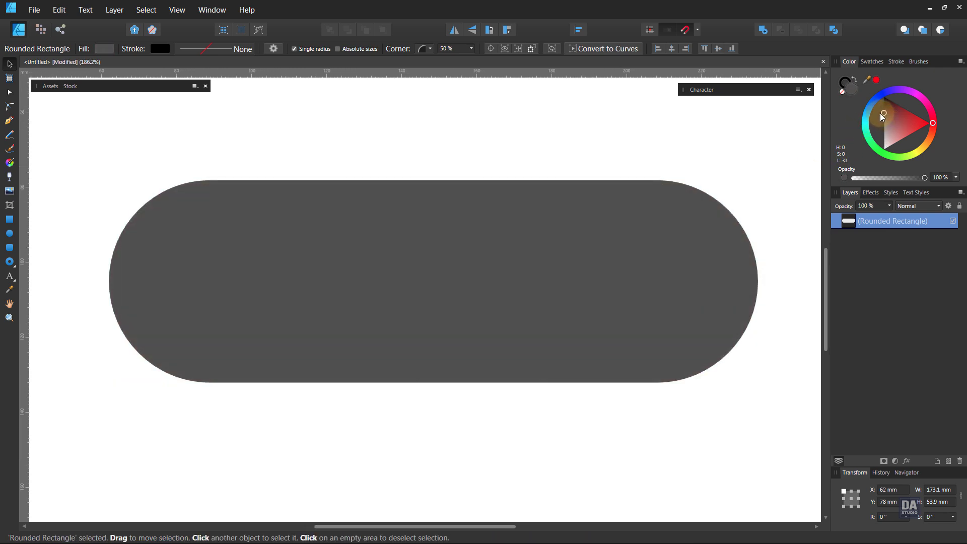
# - Draw a light grey 81.5 × 55.8 mm rectangle over the left half and clip it inside the pill
pyautogui.click(324, 144)
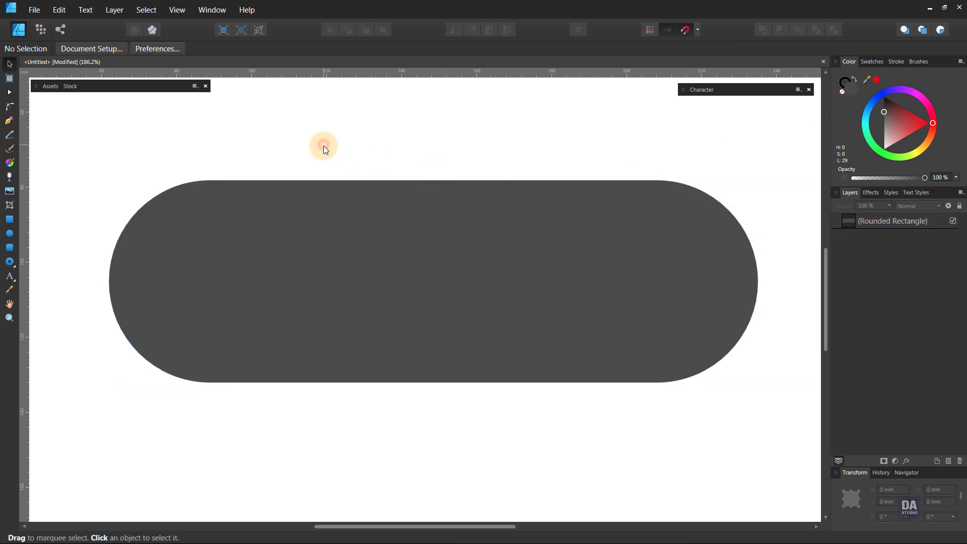
pyautogui.moveTo(900, 120); pyautogui.dragTo(883, 133)
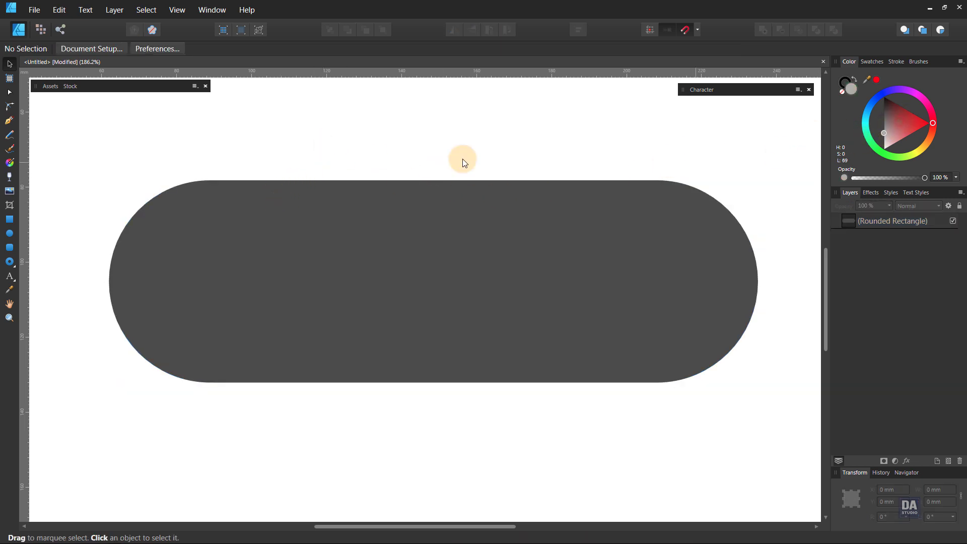
pyautogui.click(12, 220)
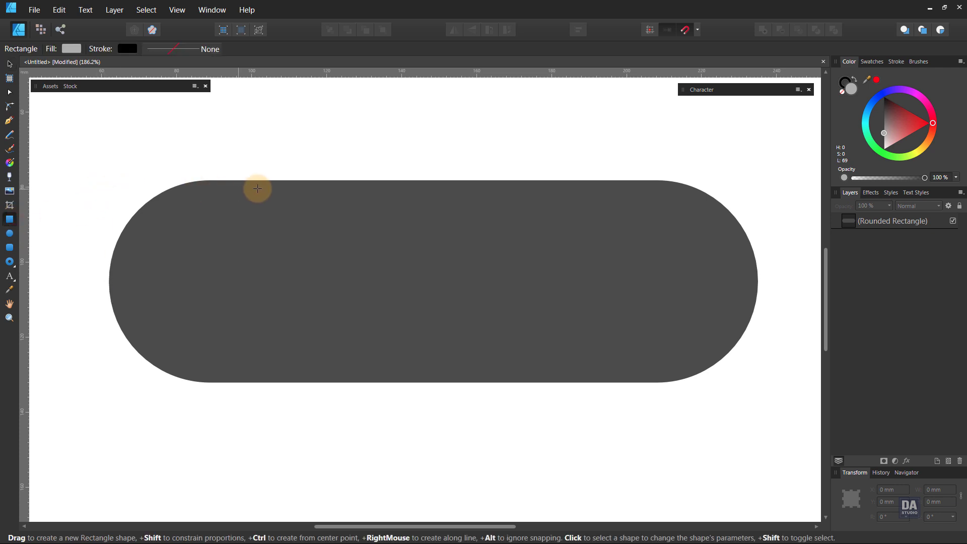
pyautogui.moveTo(392, 180)
pyautogui.mouseDown()
pyautogui.moveTo(123, 379)
pyautogui.moveTo(87, 389)
pyautogui.mouseUp()
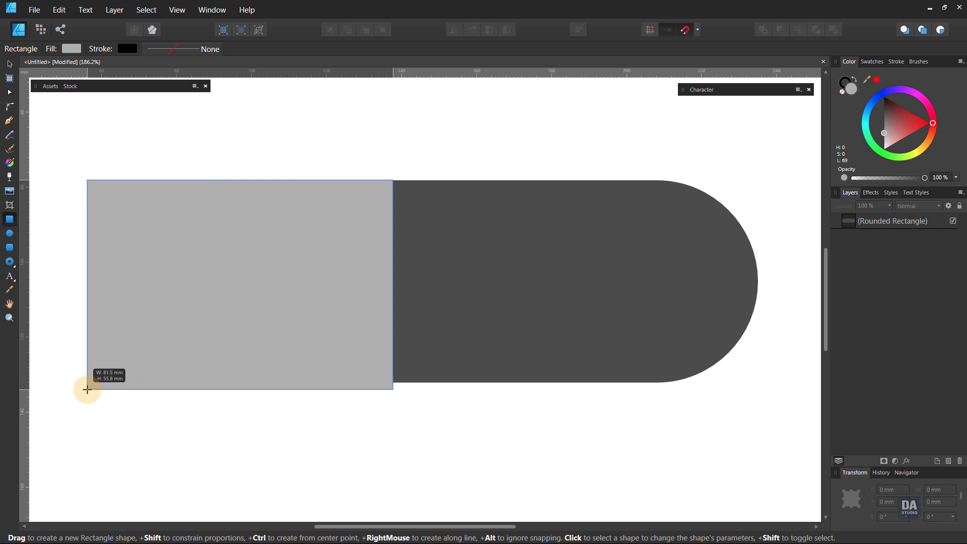
pyautogui.moveTo(886, 221); pyautogui.dragTo(874, 237)
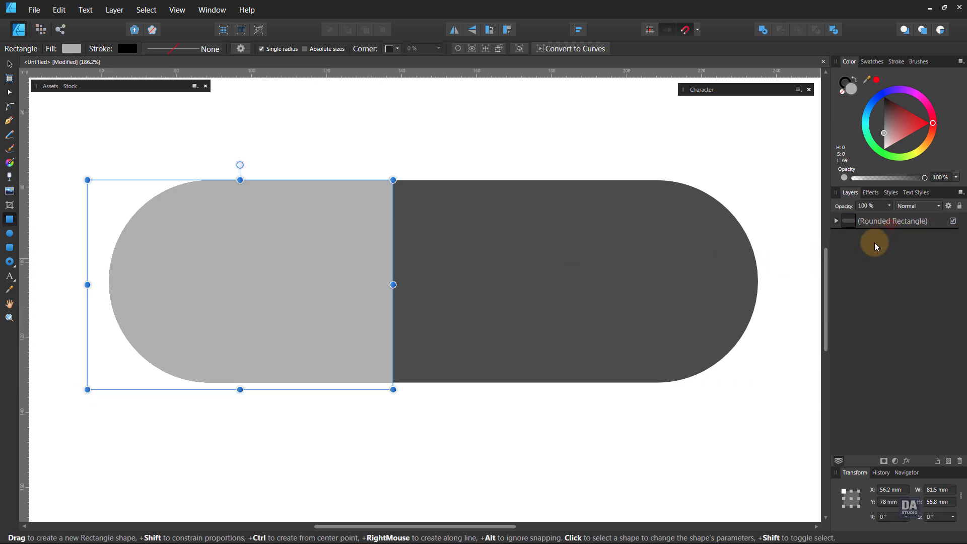
pyautogui.click(836, 220)
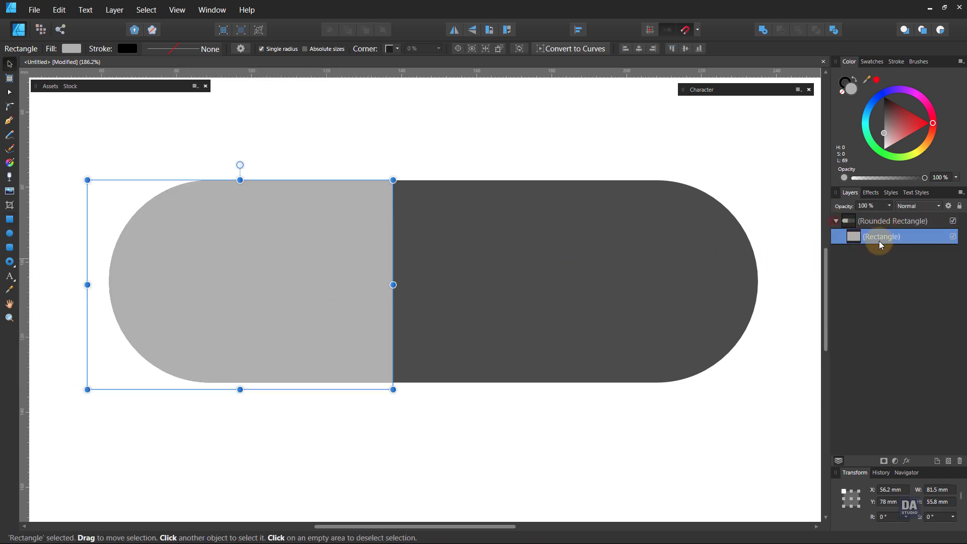
pyautogui.doubleClick(870, 237)
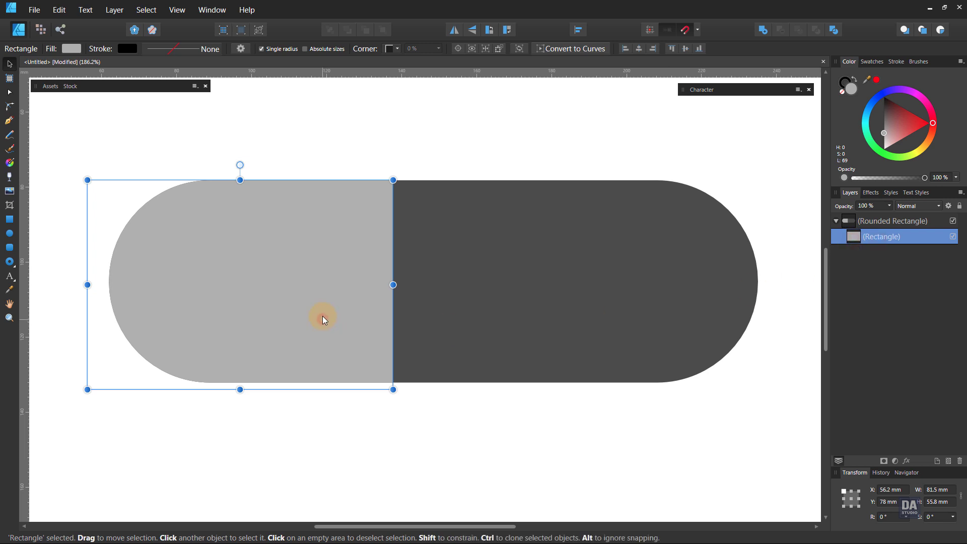
pyautogui.moveTo(322, 316); pyautogui.dragTo(352, 315)
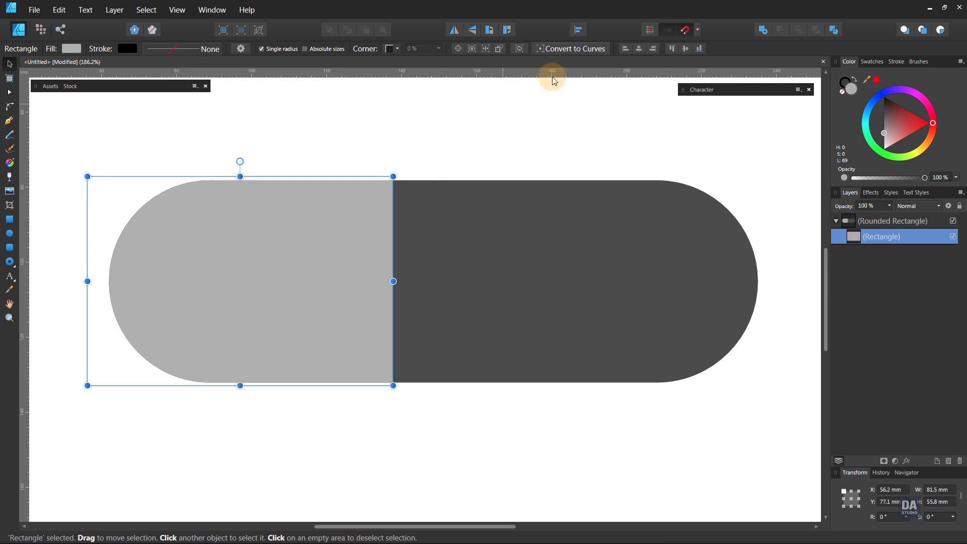
# - Convert the rectangle to curves and bend its right edge into a curved diagonal
pyautogui.click(572, 50)
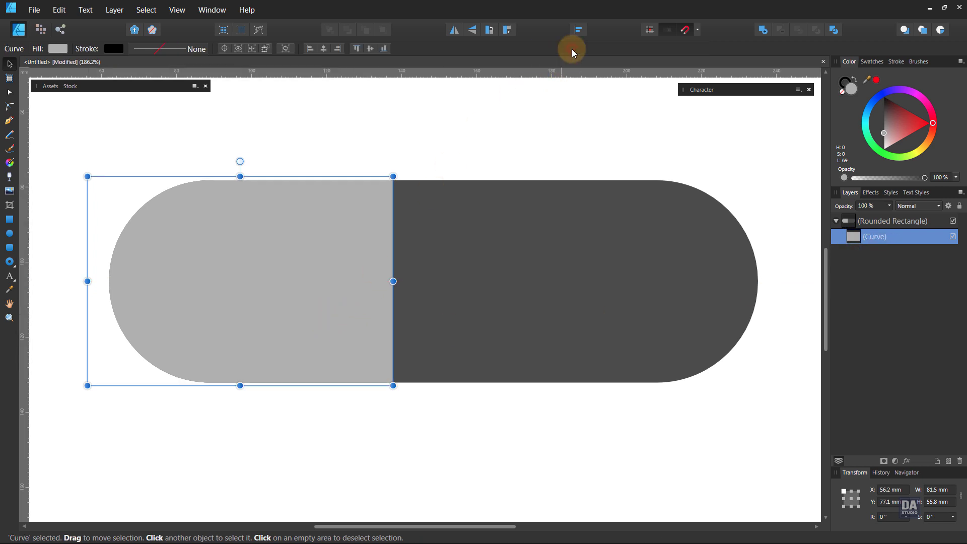
pyautogui.click(9, 92)
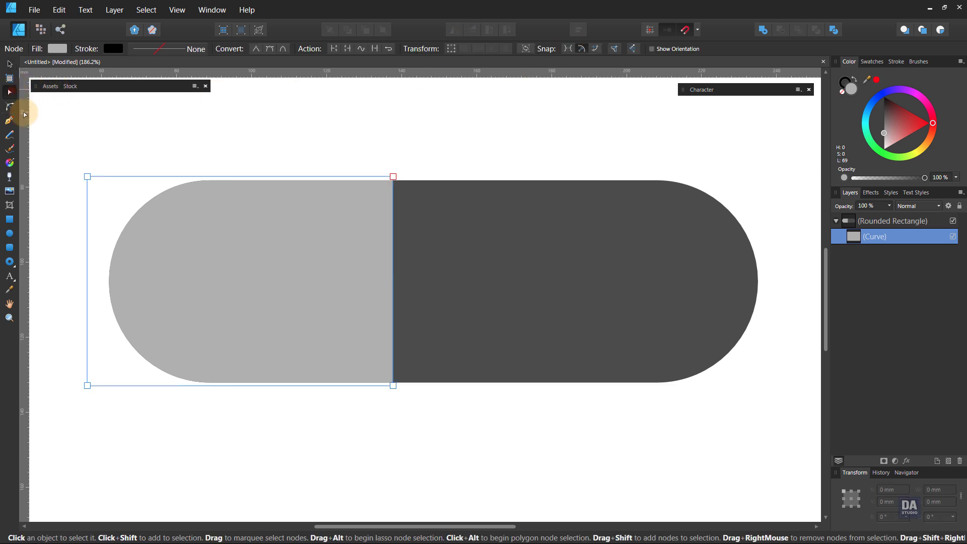
pyautogui.moveTo(393, 385); pyautogui.dragTo(275, 385)
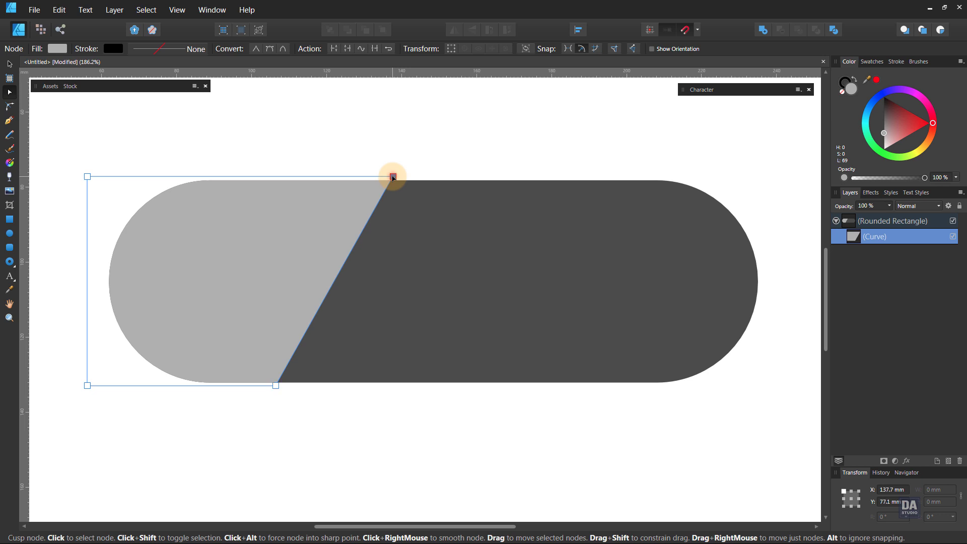
pyautogui.moveTo(393, 177)
pyautogui.mouseDown()
pyautogui.moveTo(433, 177)
pyautogui.moveTo(389, 196)
pyautogui.moveTo(349, 176)
pyautogui.mouseUp()
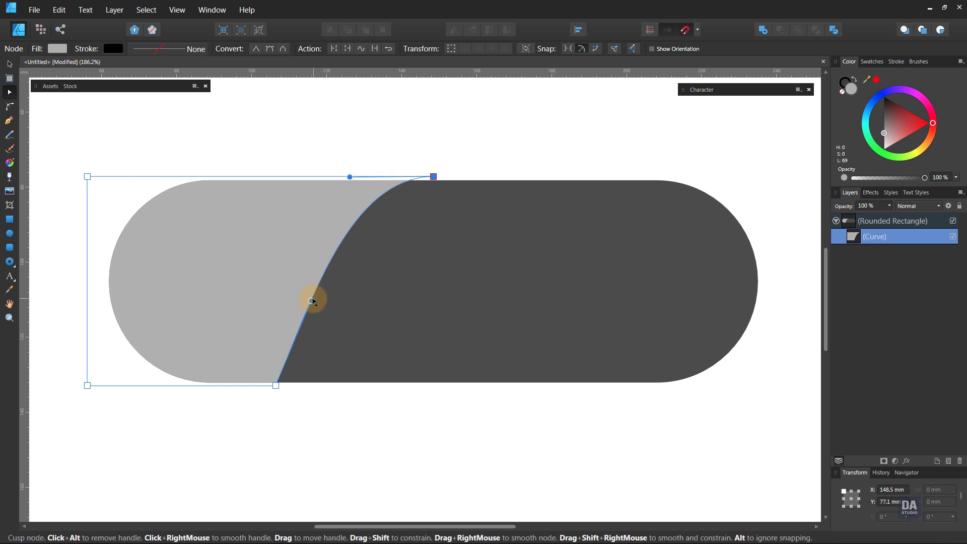
pyautogui.moveTo(312, 301); pyautogui.dragTo(370, 407)
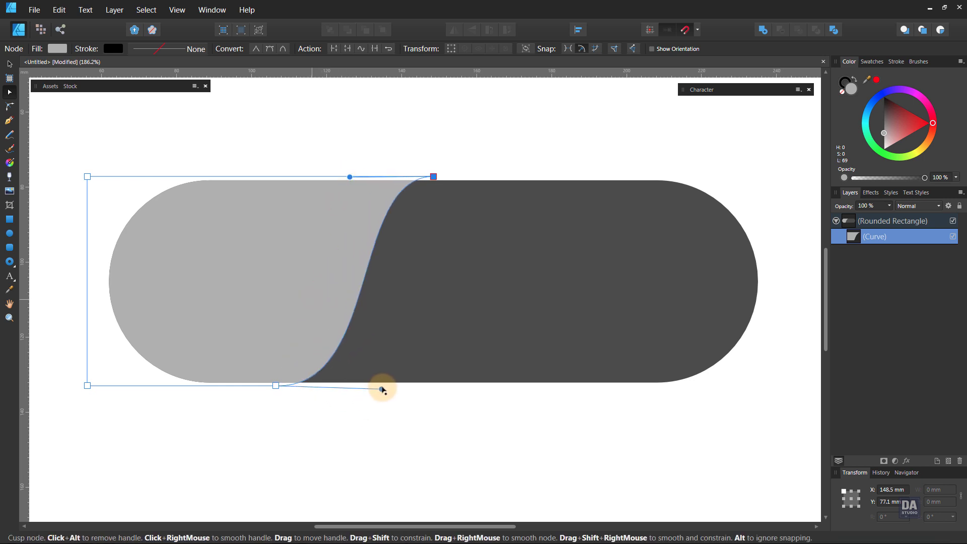
pyautogui.moveTo(370, 407); pyautogui.dragTo(398, 390)
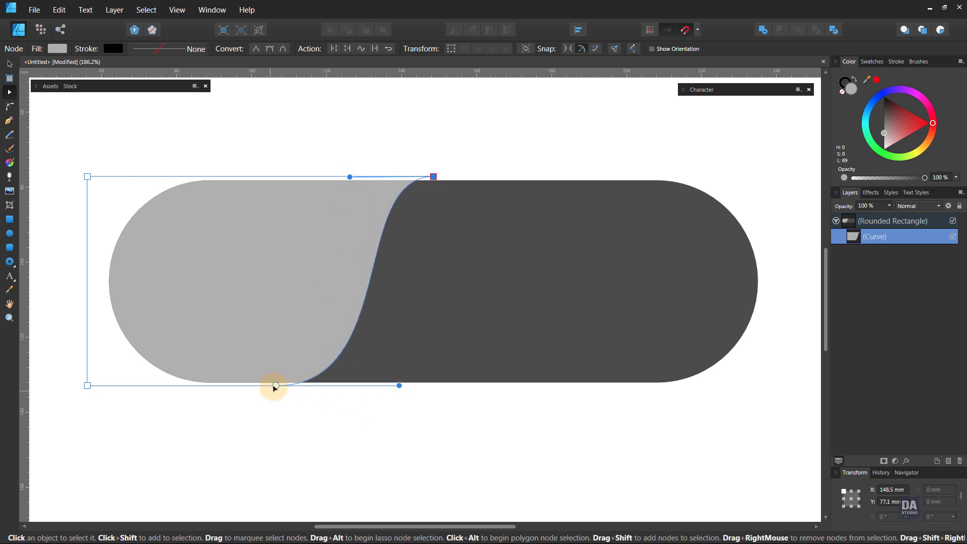
# - Adjust the bottom and top nodes and their handles into a smooth S-curve
pyautogui.moveTo(276, 386); pyautogui.dragTo(226, 385)
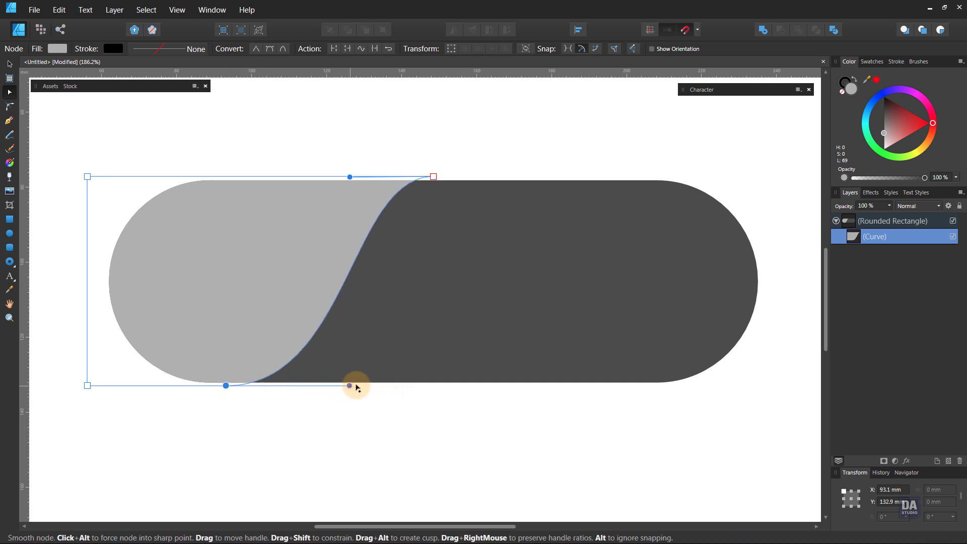
pyautogui.moveTo(356, 386); pyautogui.dragTo(371, 387)
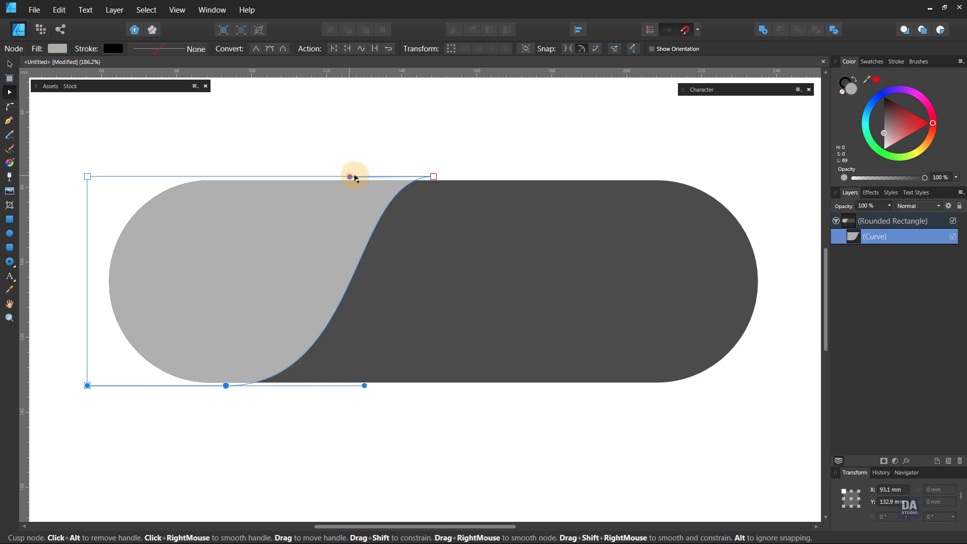
pyautogui.moveTo(355, 177); pyautogui.dragTo(366, 177)
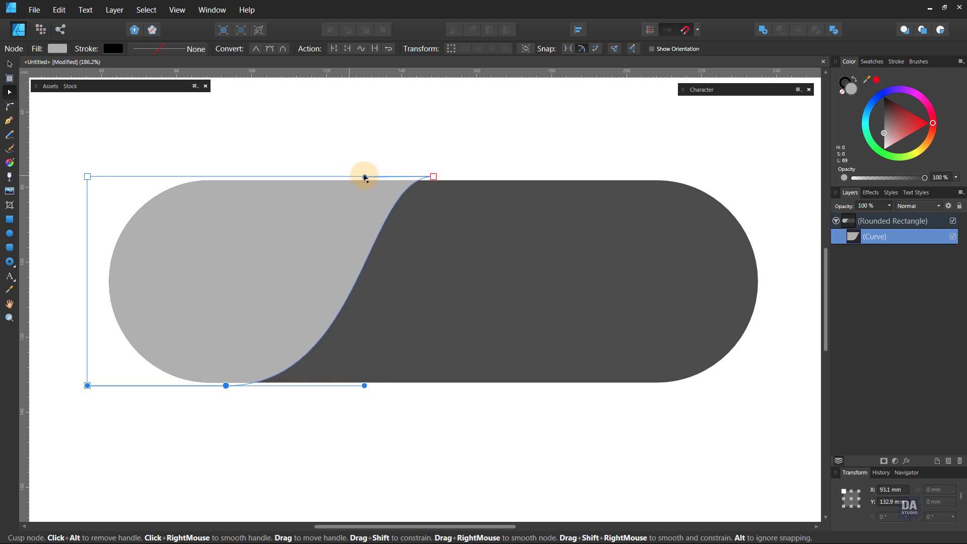
pyautogui.click(487, 150)
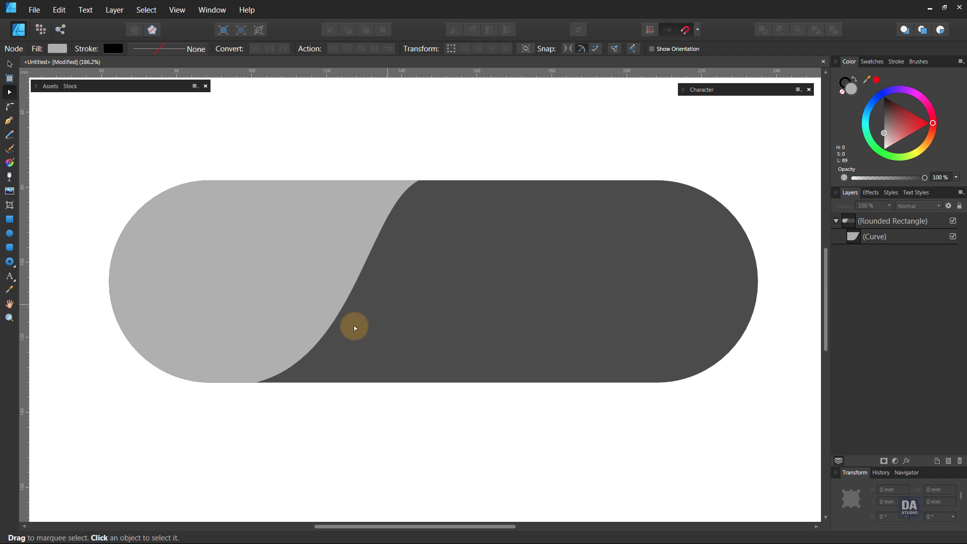
pyautogui.click(324, 328)
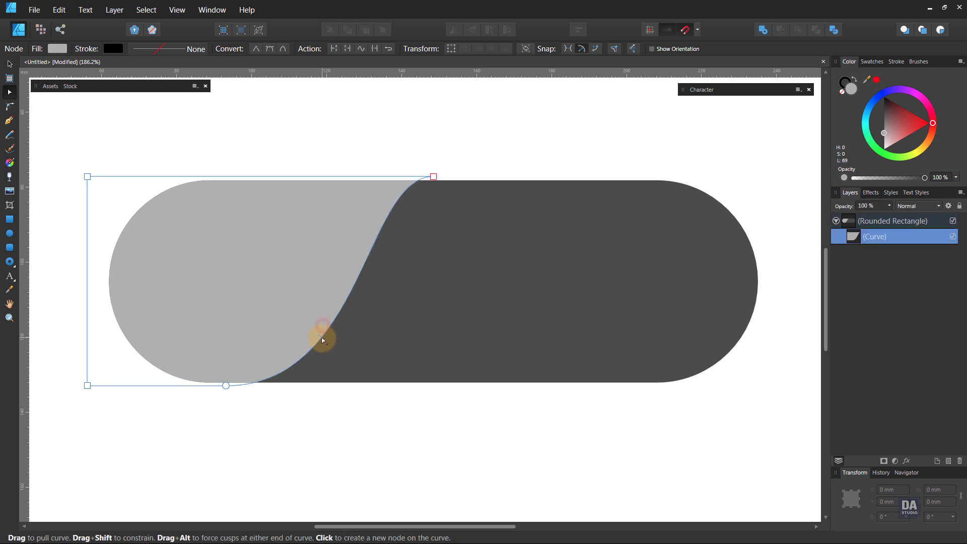
pyautogui.click(226, 385)
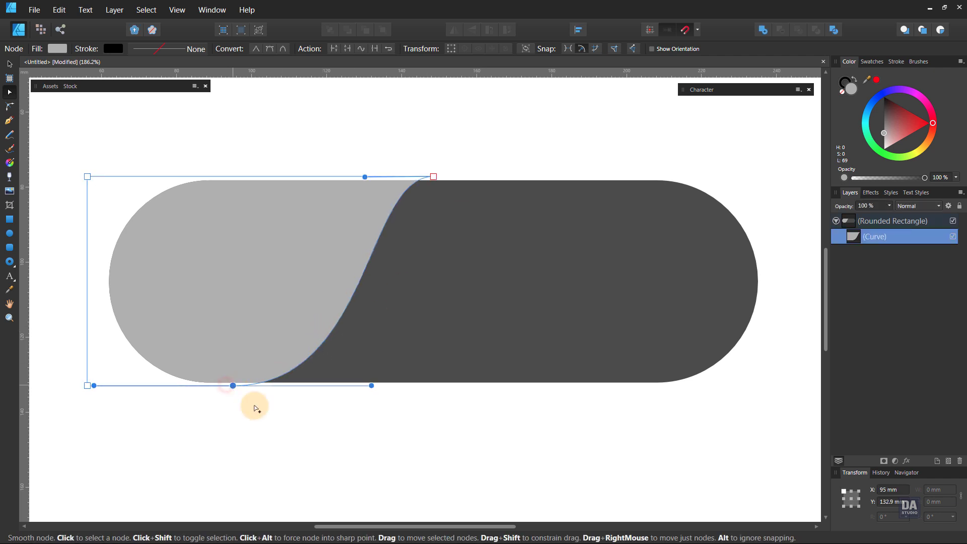
pyautogui.click(278, 425)
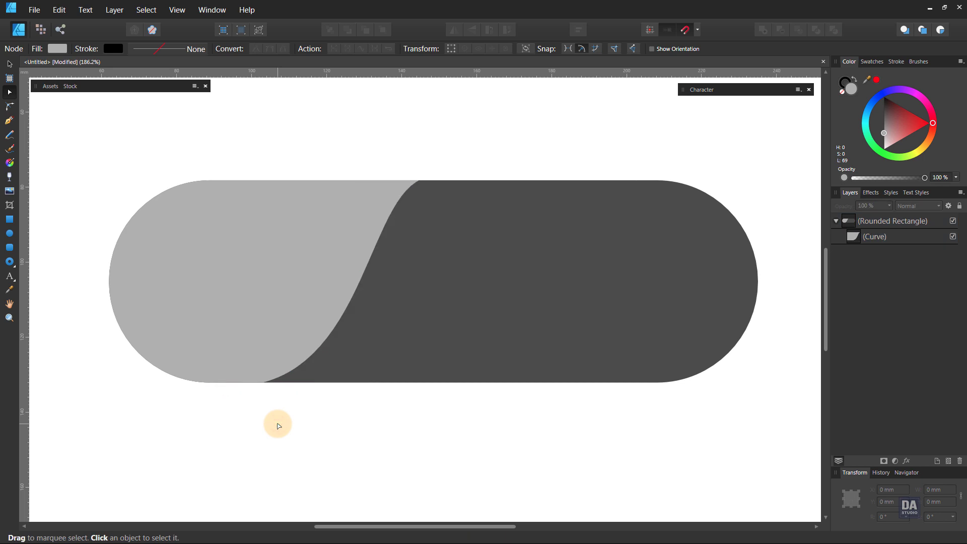
pyautogui.press('v')
pyautogui.click(268, 327)
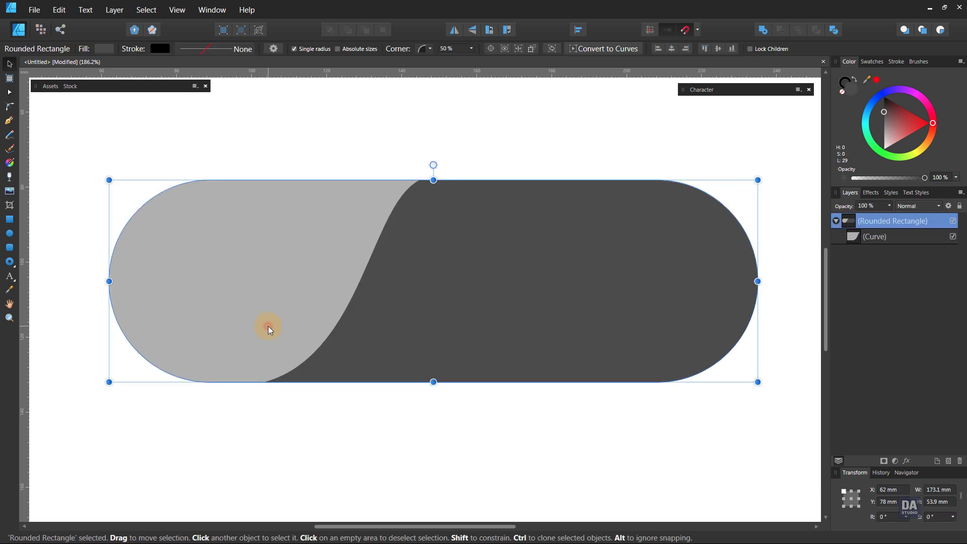
# - Fill the curved section with an orange gradient running diagonally from upper left to lower right
pyautogui.click(848, 238)
pyautogui.click(874, 62)
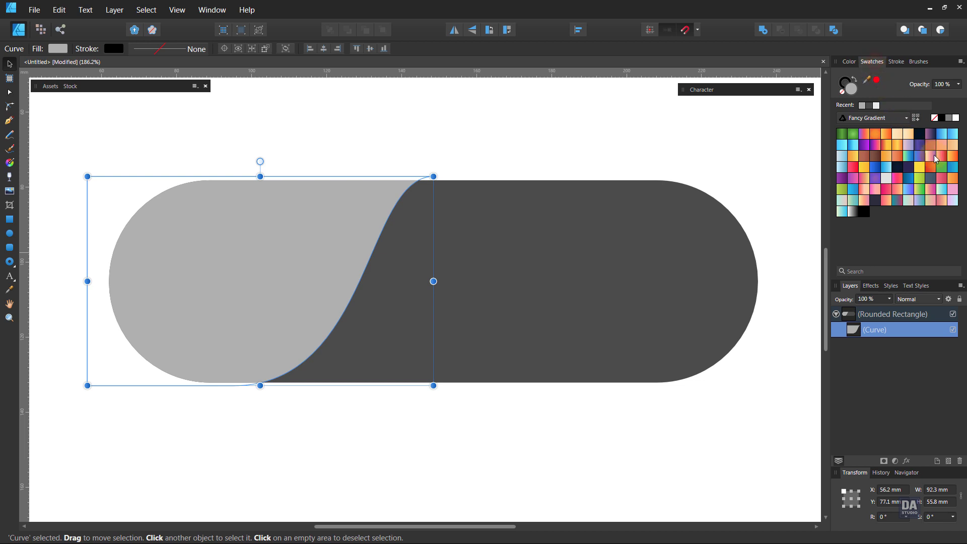
pyautogui.click(956, 179)
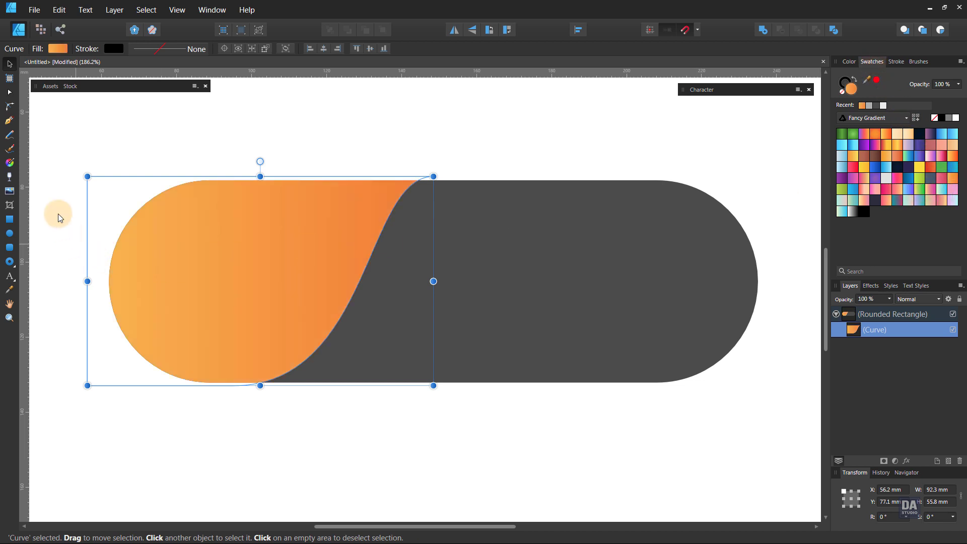
pyautogui.click(9, 162)
pyautogui.moveTo(251, 395); pyautogui.dragTo(254, 143)
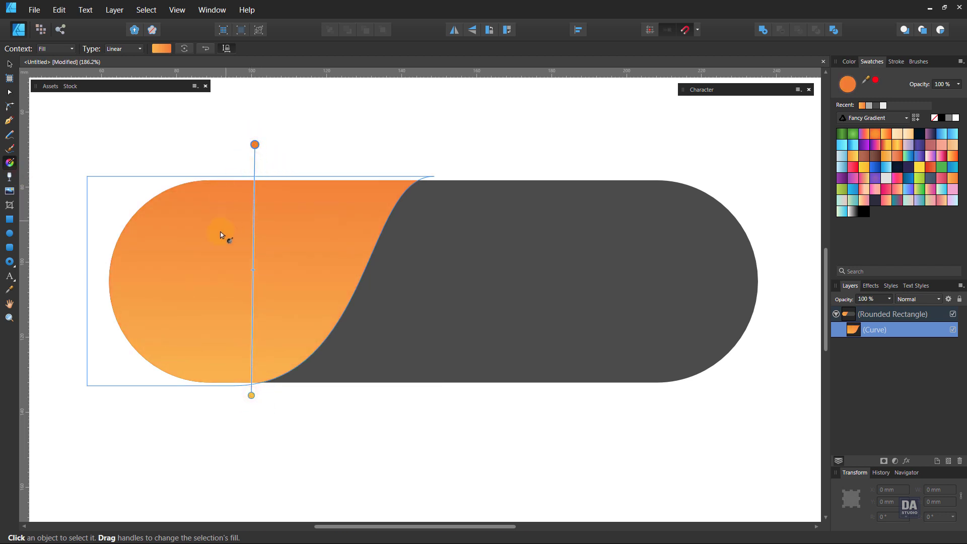
pyautogui.moveTo(439, 315); pyautogui.dragTo(166, 289)
pyautogui.moveTo(105, 262); pyautogui.dragTo(364, 416)
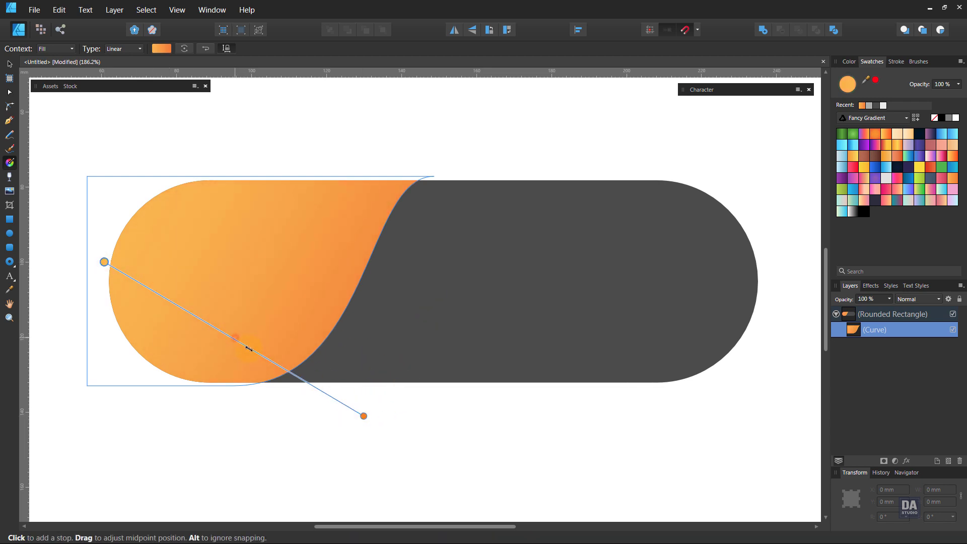
pyautogui.moveTo(104, 262); pyautogui.dragTo(125, 225)
# - Change the gradient's start stop to a yellow-orange colour
pyautogui.click(161, 49)
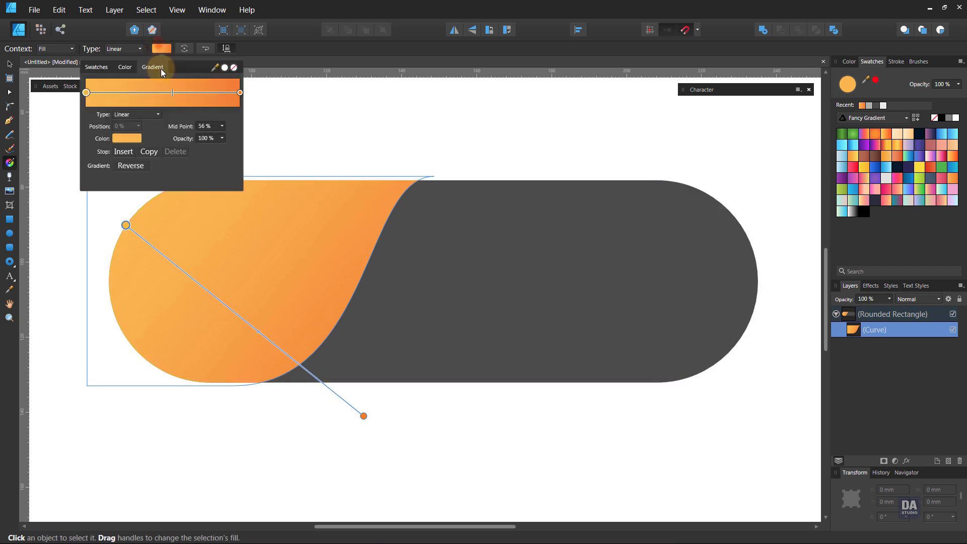
pyautogui.click(115, 138)
pyautogui.moveTo(143, 222); pyautogui.dragTo(150, 228)
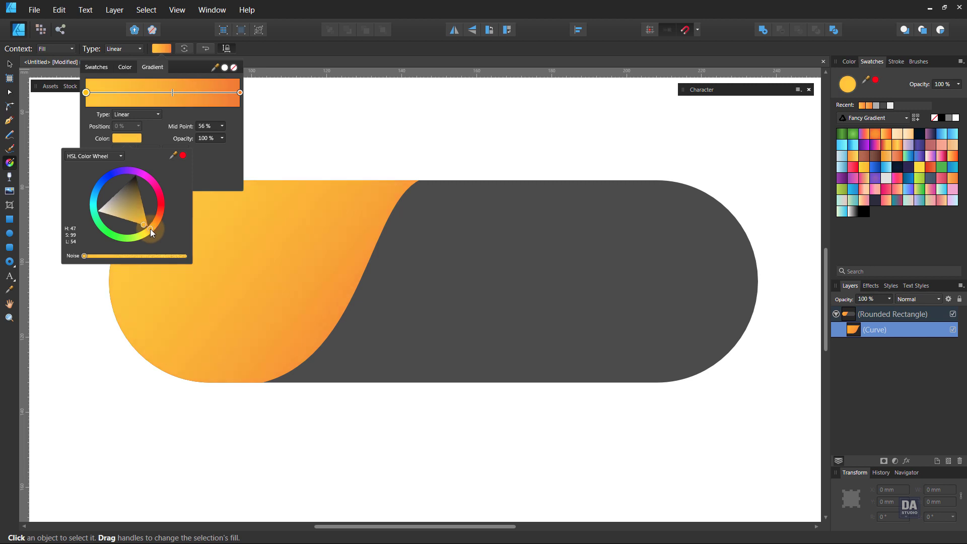
pyautogui.click(9, 64)
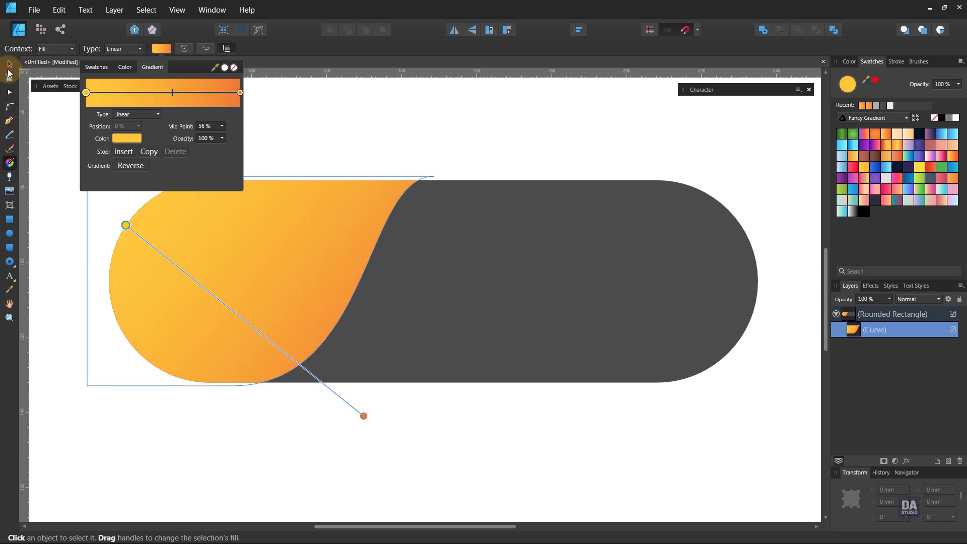
pyautogui.click(295, 147)
# - Add an outer shadow with 34% opacity, 44.8 px radius and 8.5 px offset to the curved section
pyautogui.click(319, 252)
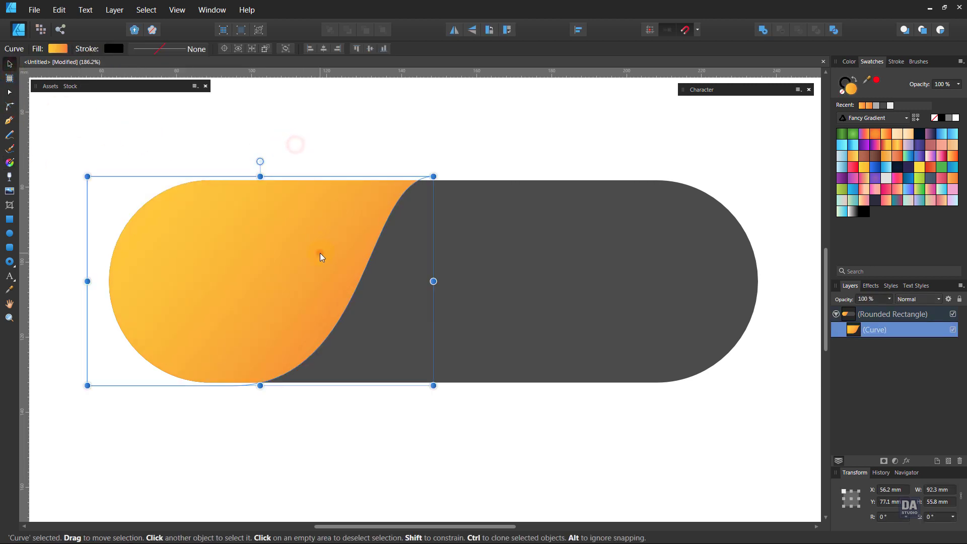
pyautogui.click(906, 461)
pyautogui.click(386, 166)
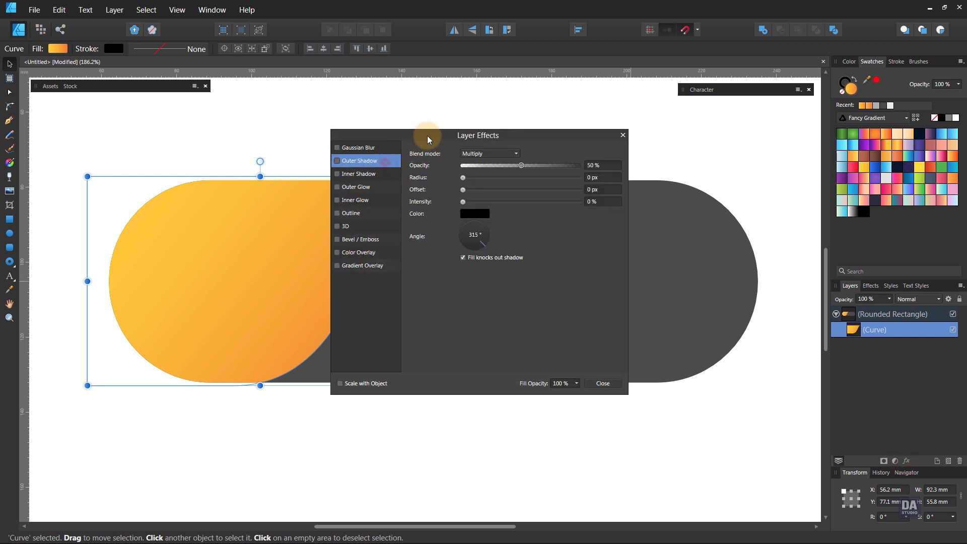
pyautogui.moveTo(427, 135); pyautogui.dragTo(566, 150)
pyautogui.moveTo(604, 192); pyautogui.dragTo(619, 196)
pyautogui.moveTo(678, 201)
pyautogui.mouseDown()
pyautogui.moveTo(675, 180)
pyautogui.moveTo(715, 202)
pyautogui.mouseUp()
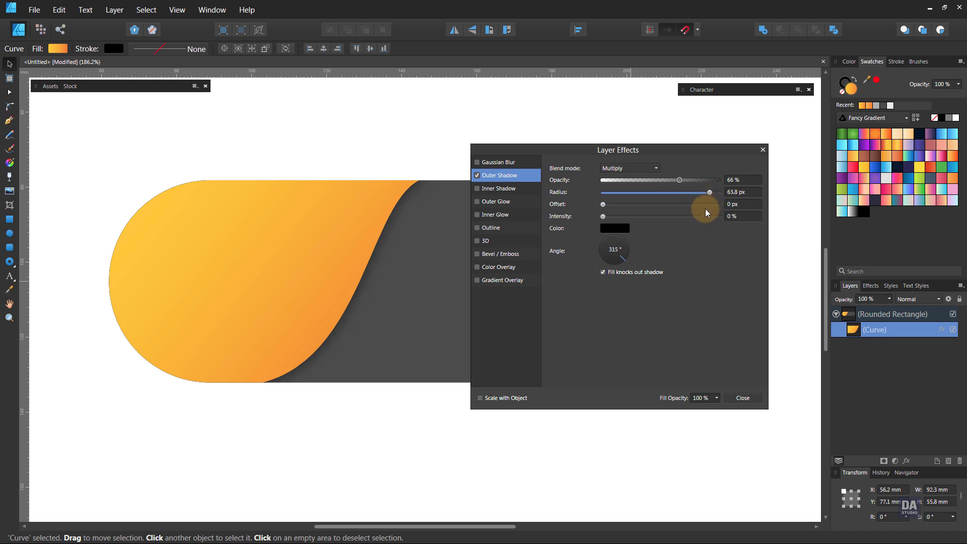
pyautogui.moveTo(712, 192); pyautogui.dragTo(663, 180)
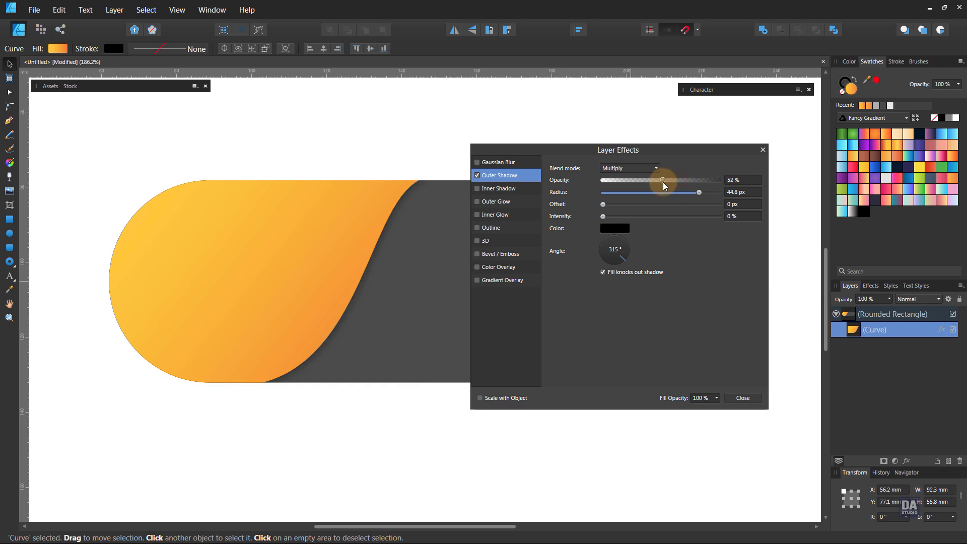
pyautogui.moveTo(604, 205); pyautogui.dragTo(637, 205)
pyautogui.moveTo(663, 180); pyautogui.dragTo(642, 181)
pyautogui.click(742, 398)
pyautogui.click(694, 403)
pyautogui.moveTo(495, 314); pyautogui.dragTo(479, 321)
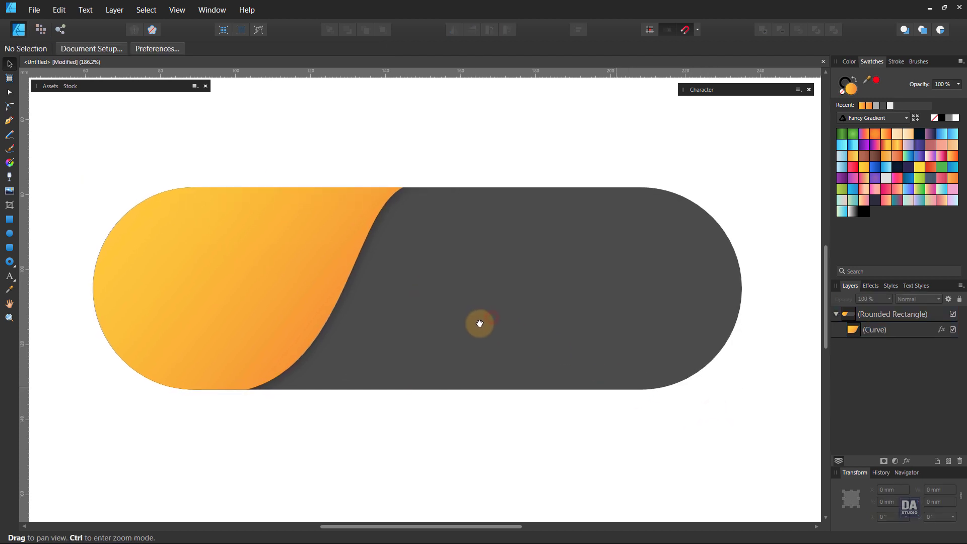
# - Turn on Scale with Object for the curved section's outer shadow
pyautogui.click(321, 282)
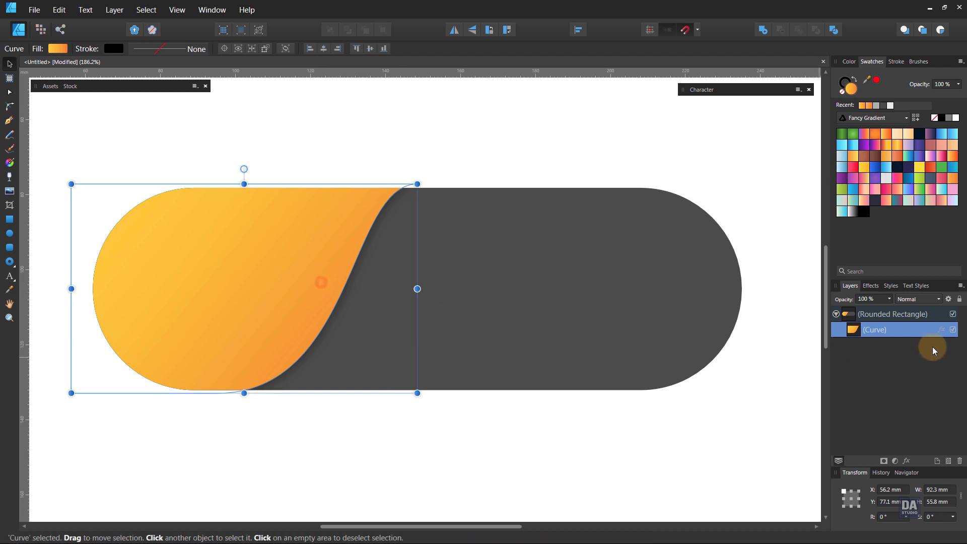
pyautogui.click(915, 461)
pyautogui.click(525, 395)
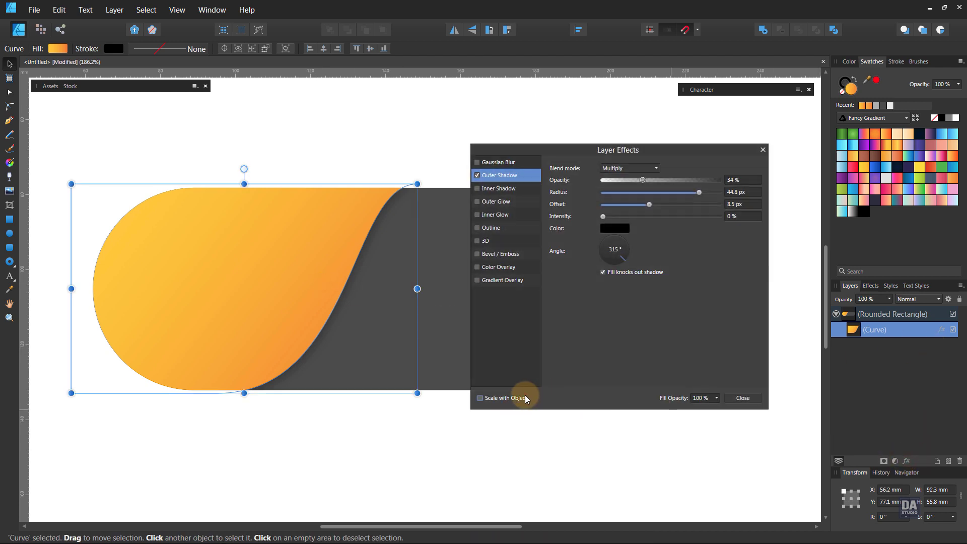
pyautogui.click(743, 397)
pyautogui.click(606, 433)
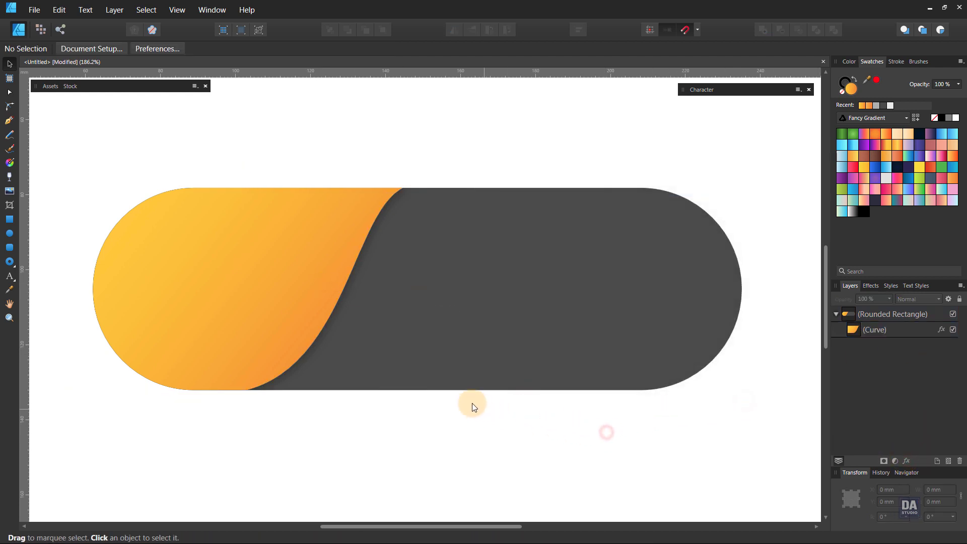
# - Place a Circle Frame from the Frames and Borders assets on the orange section, centred vertically
pyautogui.click(50, 86)
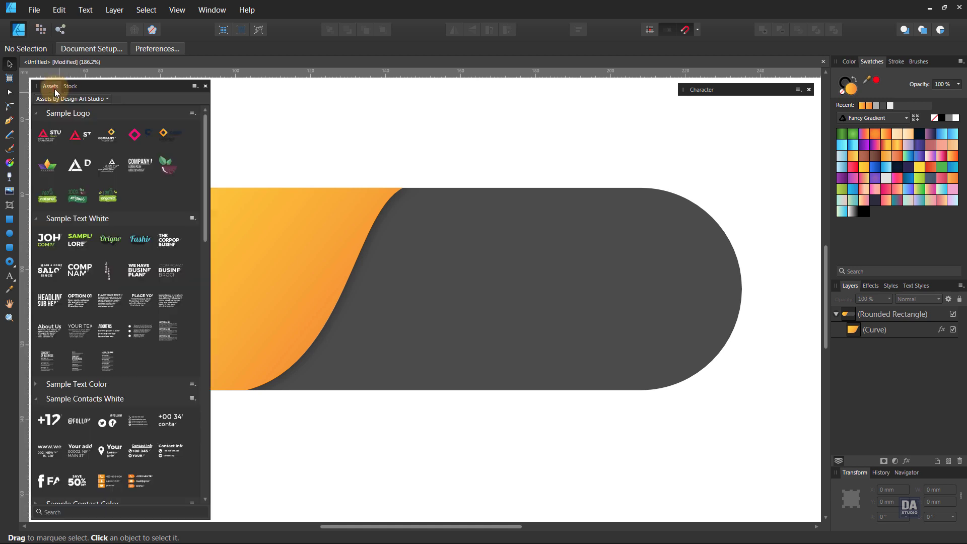
pyautogui.click(107, 98)
pyautogui.click(75, 226)
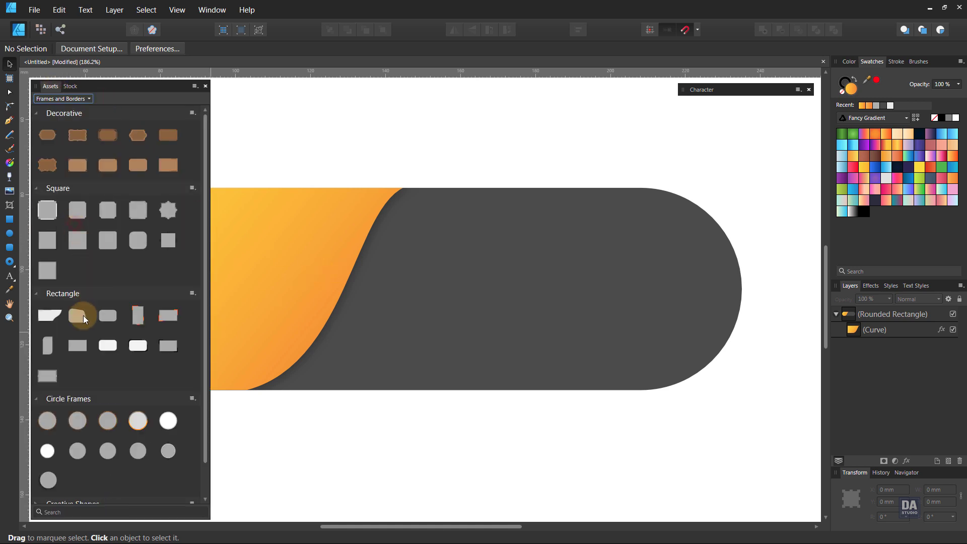
pyautogui.moveTo(80, 423); pyautogui.dragTo(291, 333)
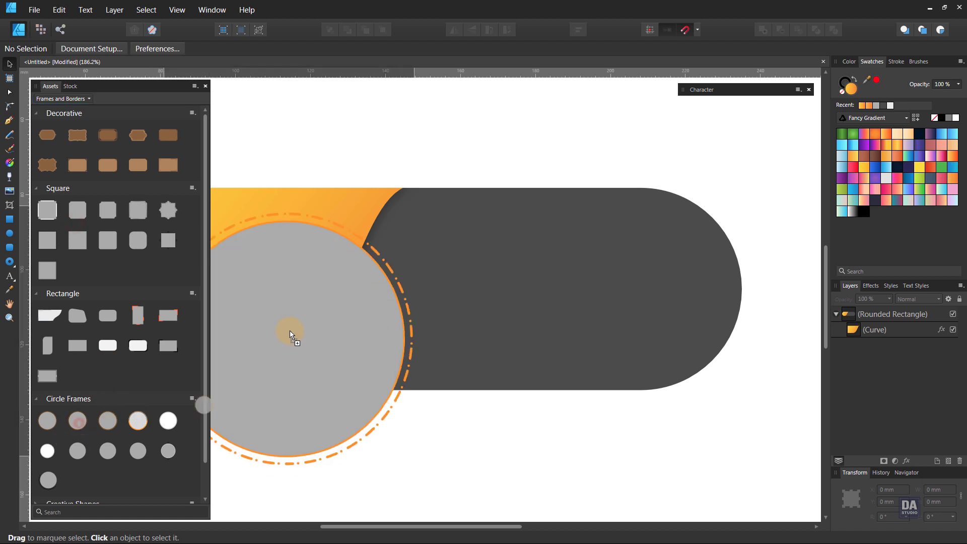
pyautogui.hotkey('ctrl', 'z')
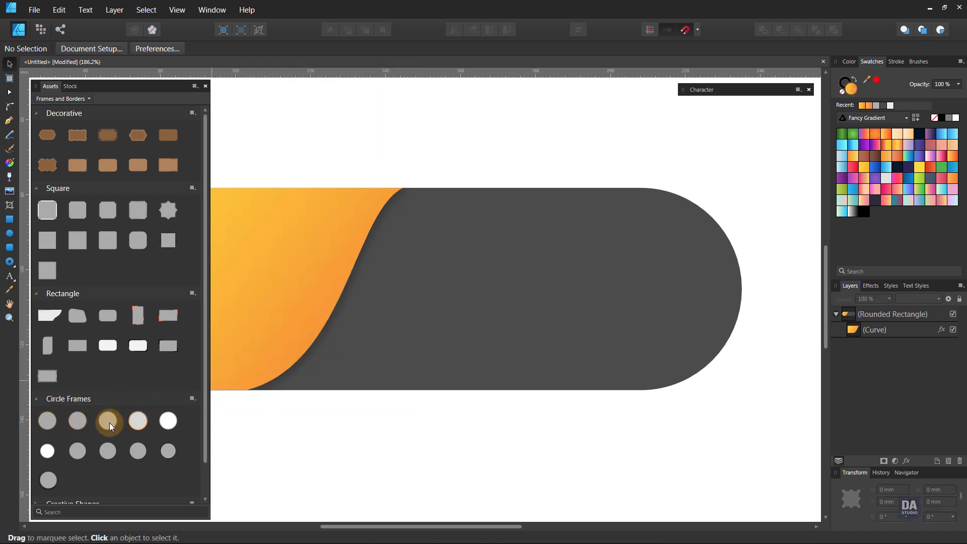
pyautogui.moveTo(109, 421); pyautogui.dragTo(298, 335)
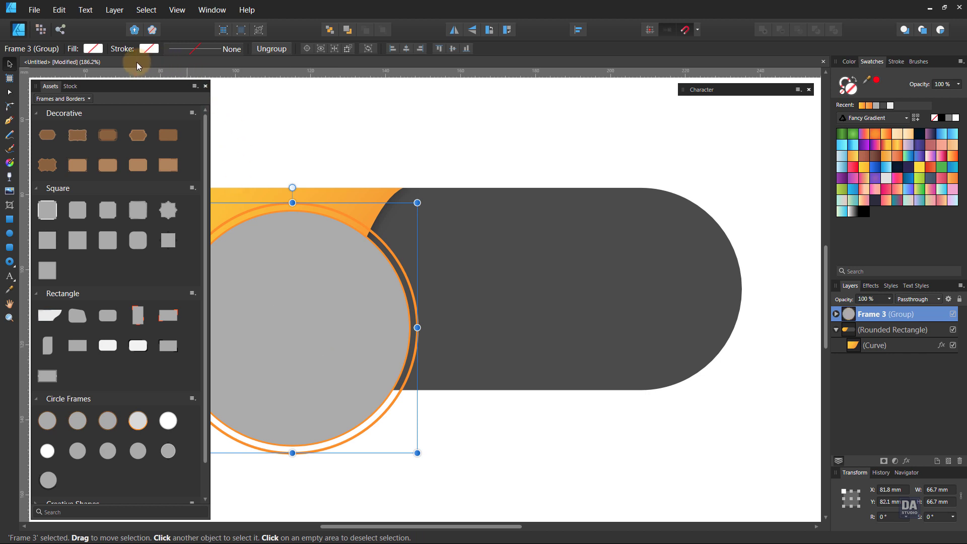
pyautogui.doubleClick(128, 83)
pyautogui.moveTo(282, 323); pyautogui.dragTo(309, 319)
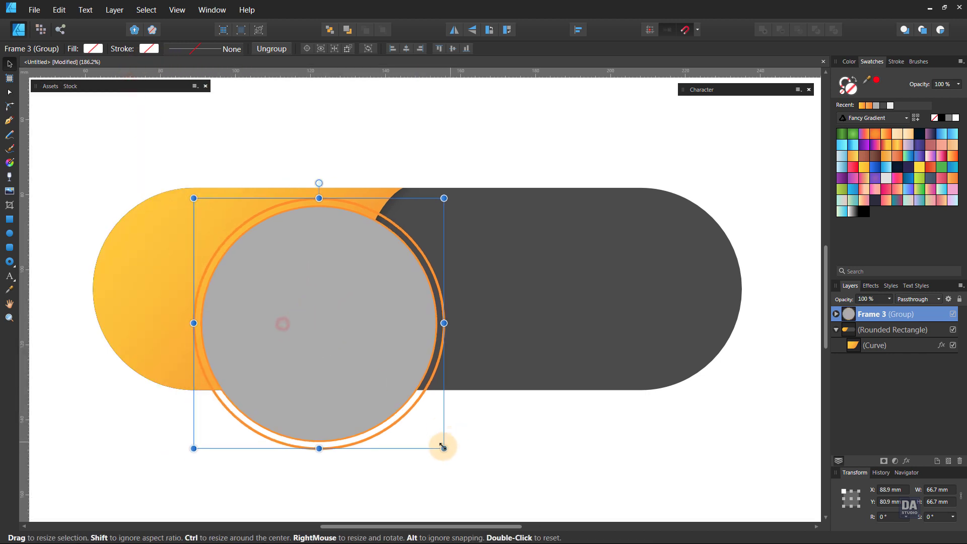
pyautogui.moveTo(443, 447); pyautogui.dragTo(325, 303)
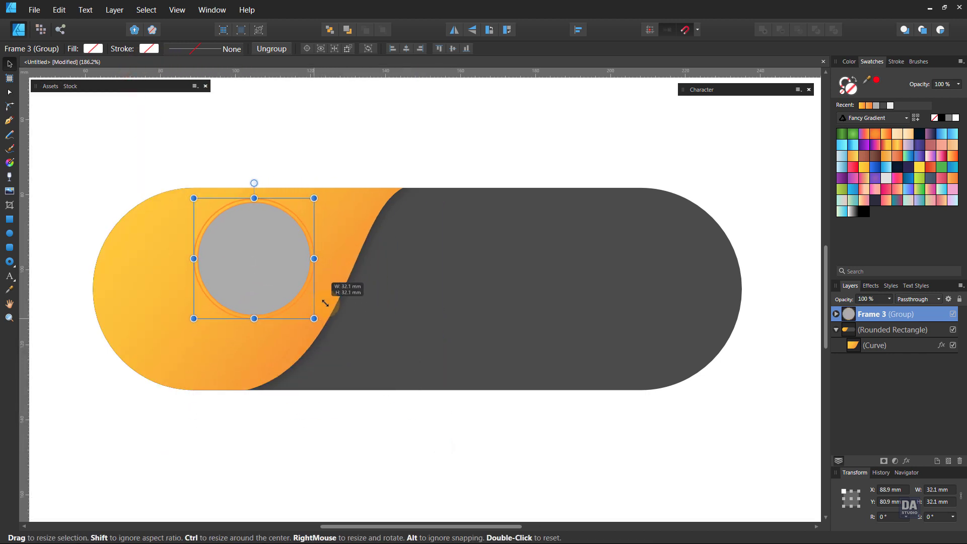
pyautogui.moveTo(276, 277); pyautogui.dragTo(231, 304)
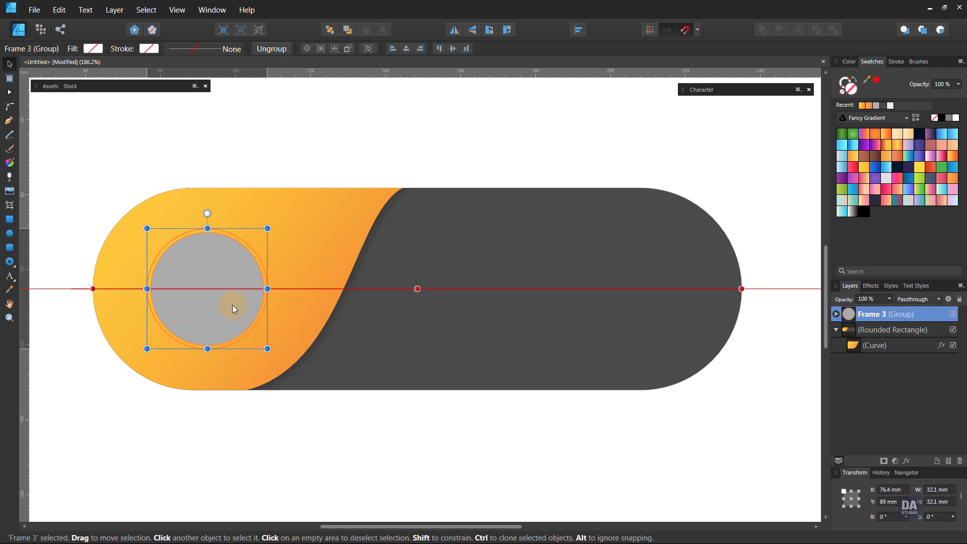
pyautogui.moveTo(270, 348); pyautogui.dragTo(288, 361)
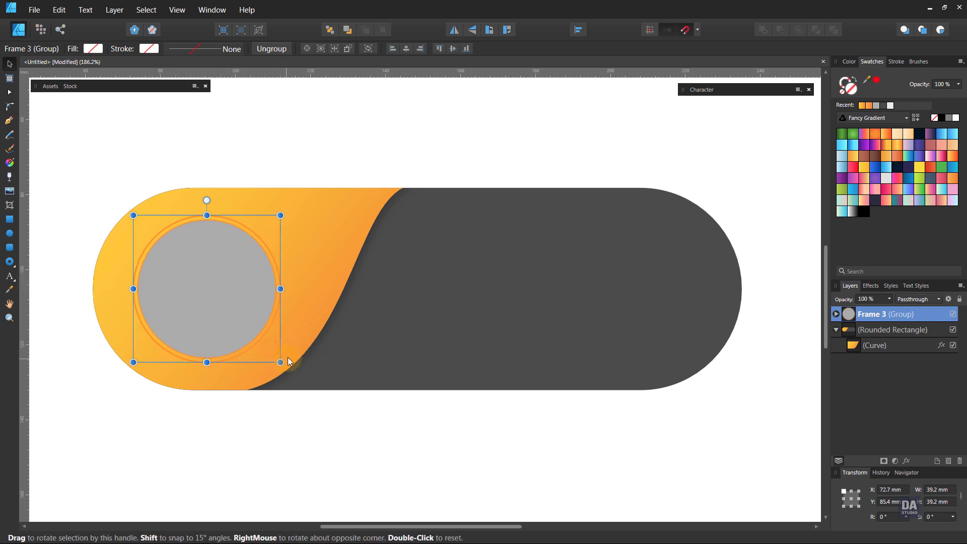
# - Enlarge the circle frame to 44.4 mm and make its outline ring white
pyautogui.click(836, 314)
pyautogui.click(883, 346)
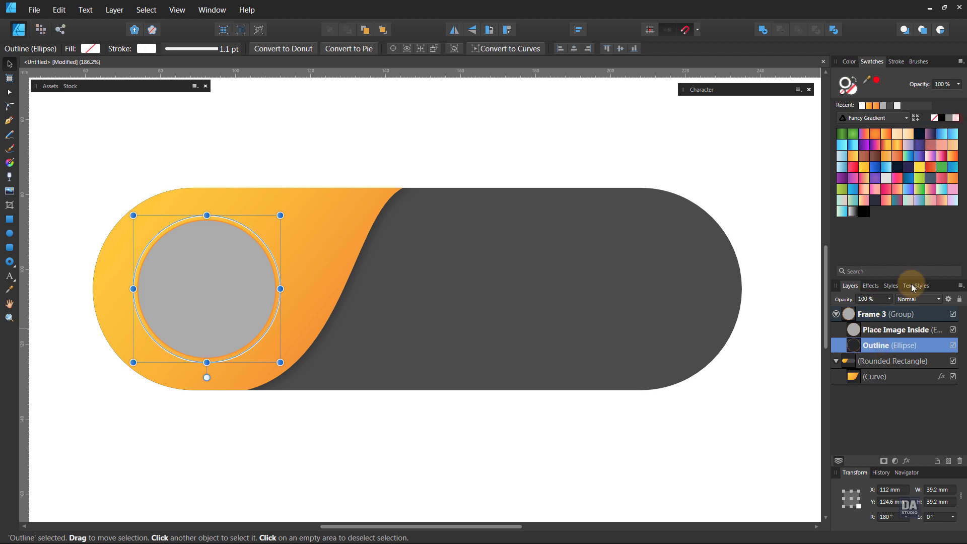
pyautogui.click(886, 329)
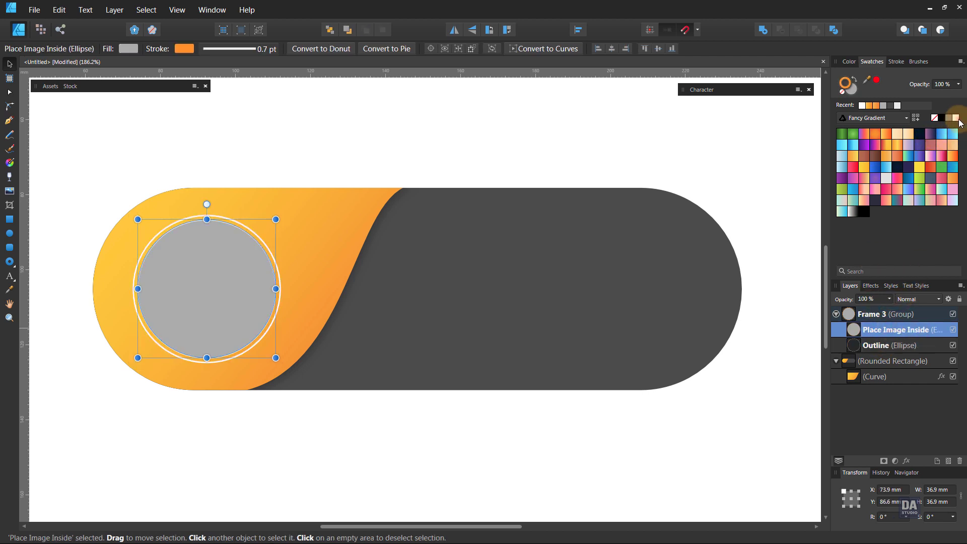
pyautogui.click(431, 426)
pyautogui.click(237, 317)
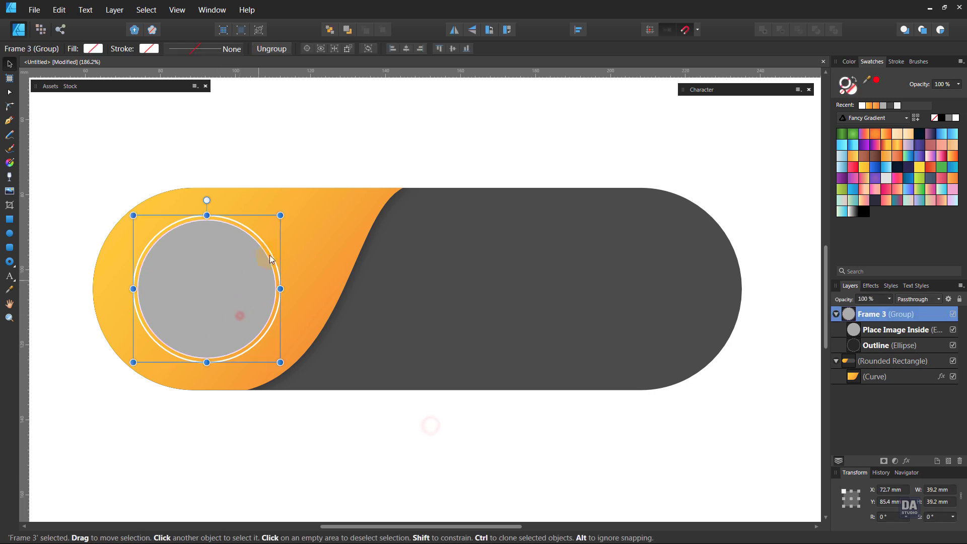
pyautogui.moveTo(281, 216); pyautogui.dragTo(290, 207)
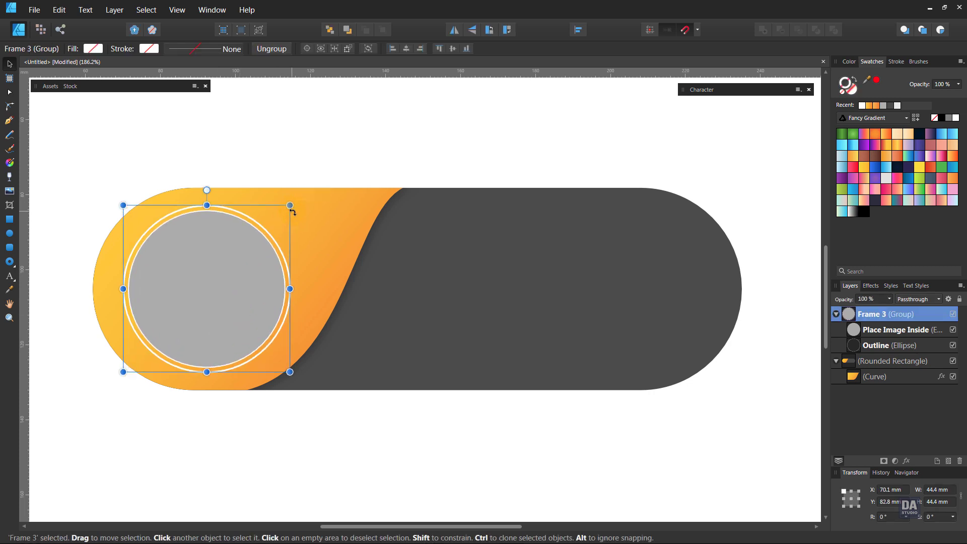
pyautogui.click(870, 344)
pyautogui.click(951, 118)
pyautogui.click(476, 441)
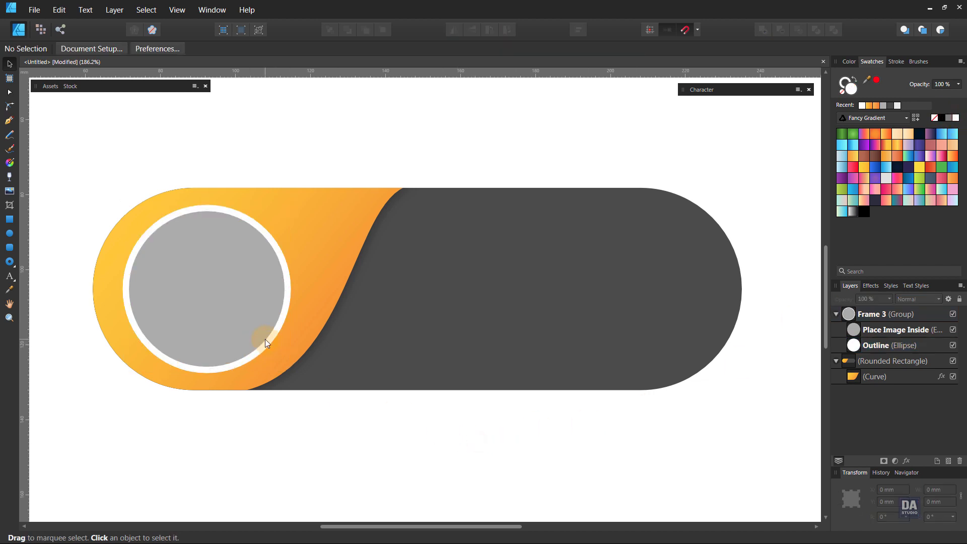
# - Give the frame's inner circle a short diagonal light-orange gradient fill
pyautogui.click(244, 325)
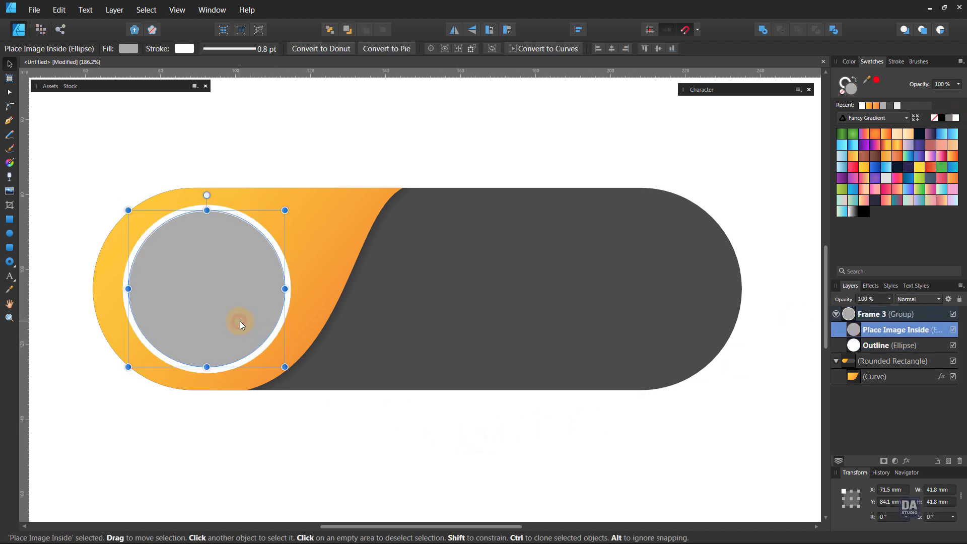
pyautogui.click(952, 178)
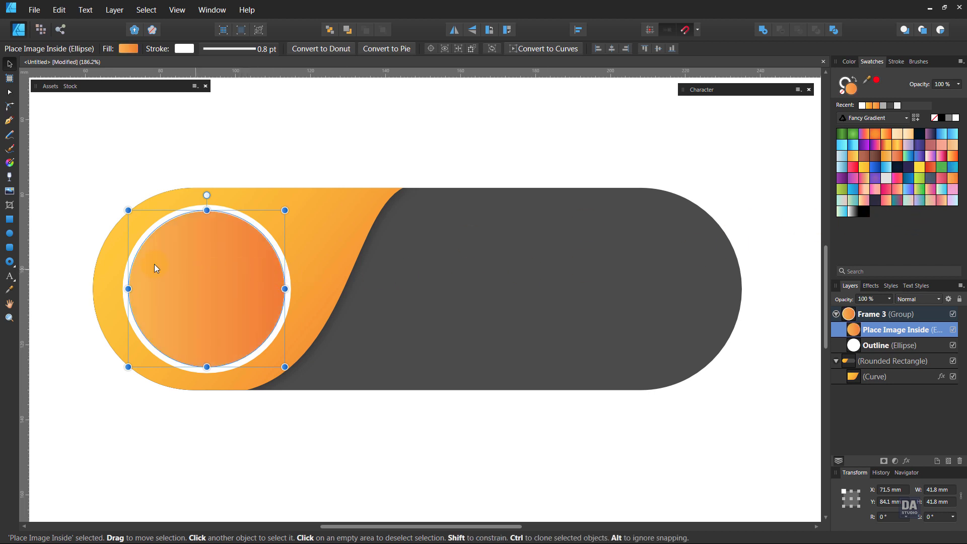
pyautogui.click(9, 163)
pyautogui.moveTo(290, 367); pyautogui.dragTo(71, 165)
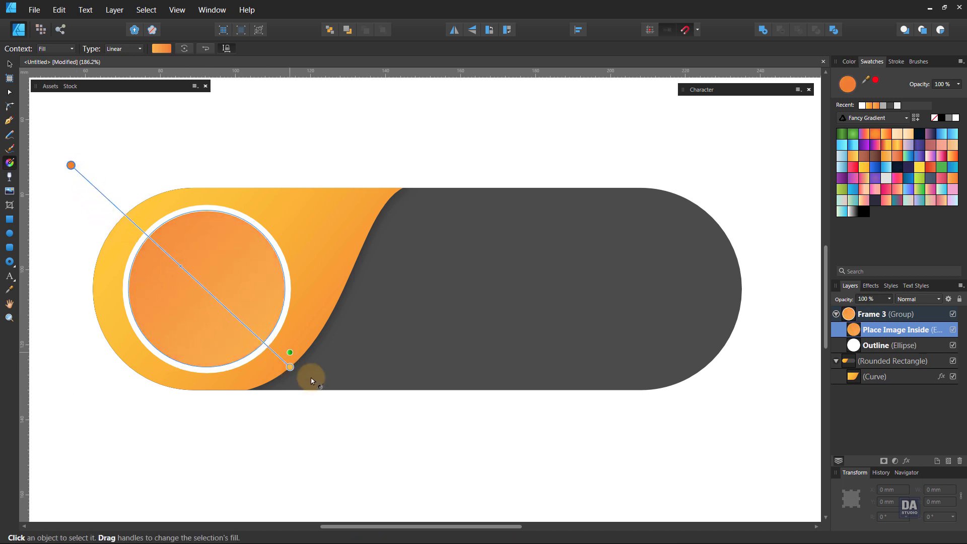
pyautogui.moveTo(290, 366); pyautogui.dragTo(262, 344)
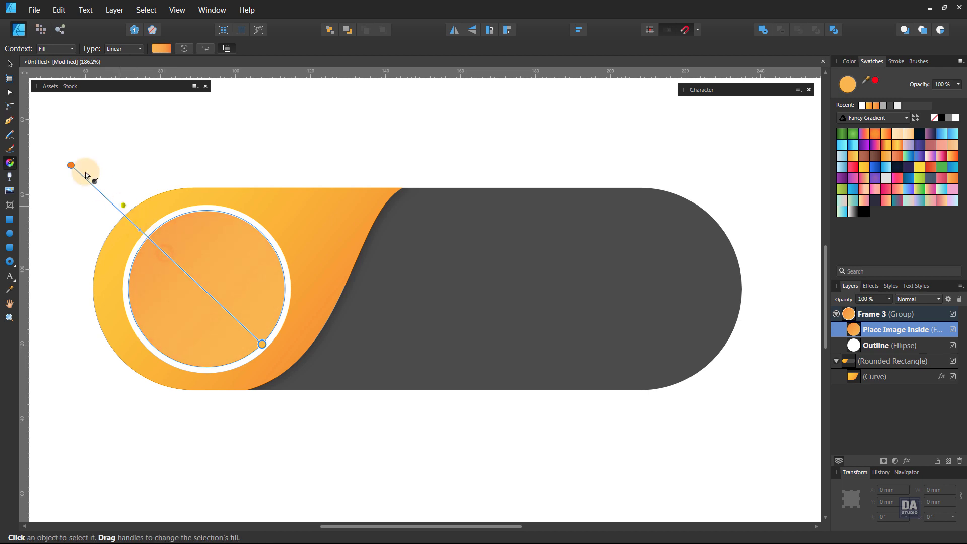
pyautogui.click(10, 66)
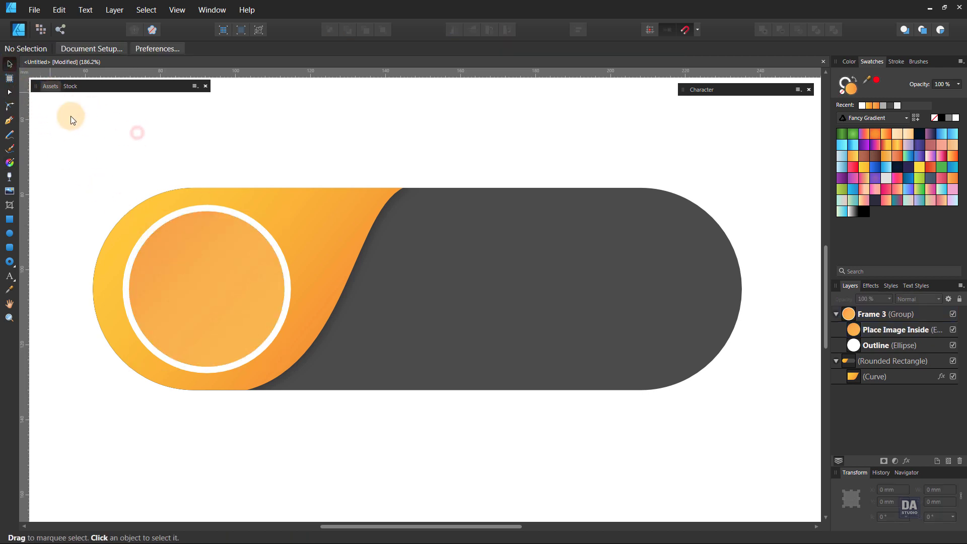
# - Switch the Assets panel to the Assets by Design Art Studio collection and find Icons Set White
pyautogui.moveTo(230, 203); pyautogui.dragTo(300, 200)
pyautogui.click(48, 87)
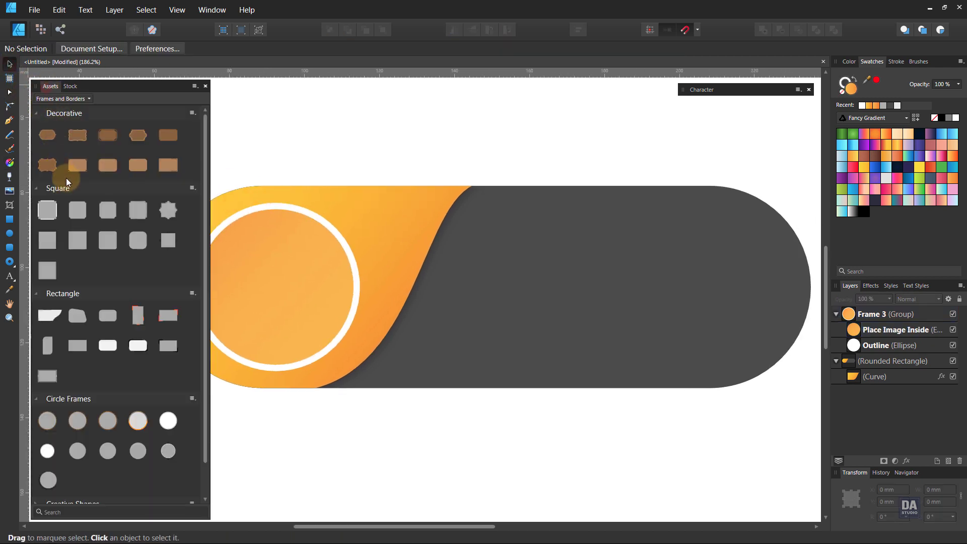
pyautogui.click(36, 113)
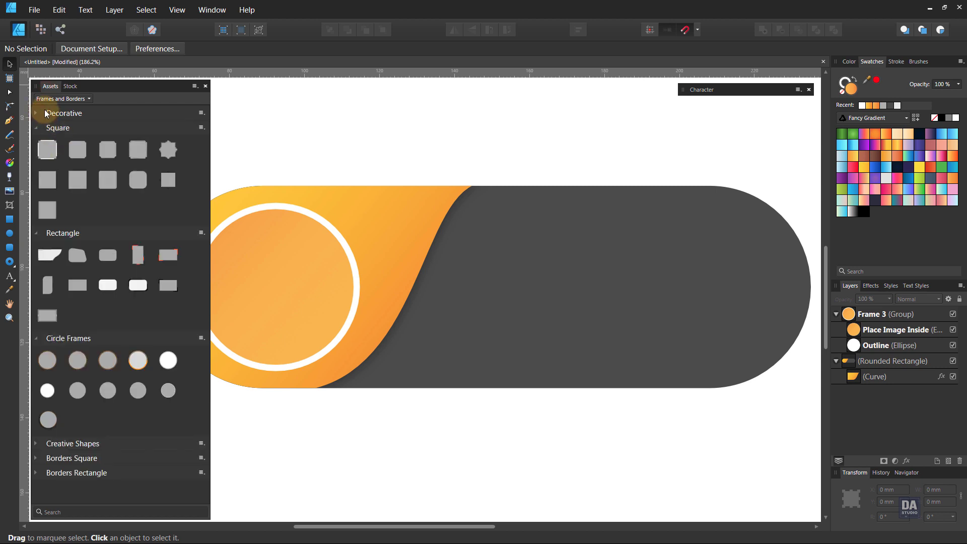
pyautogui.click(61, 99)
pyautogui.click(47, 213)
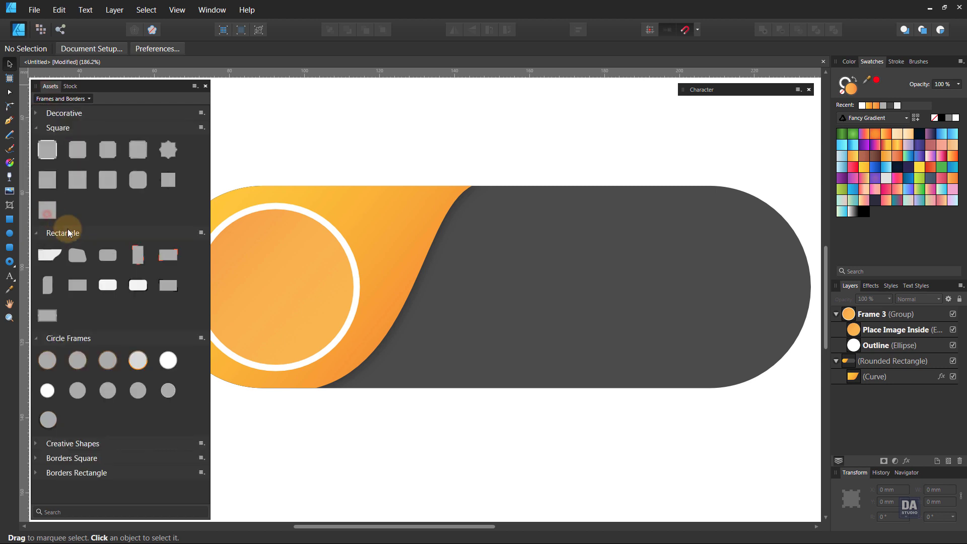
pyautogui.scroll(-5, 103, 272)
pyautogui.scroll(-5, 144, 358)
pyautogui.scroll(-5, 141, 362)
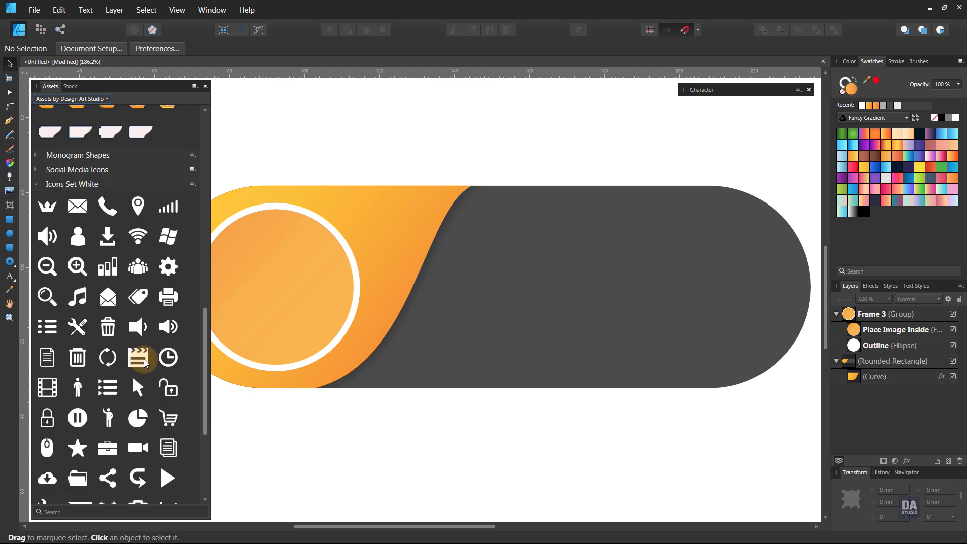
pyautogui.scroll(-2, 138, 352)
pyautogui.scroll(-2, 133, 398)
# - Place the white house icon in the circle, centred and enlarged to about 20 × 21.2 mm
pyautogui.moveTo(101, 464); pyautogui.dragTo(262, 314)
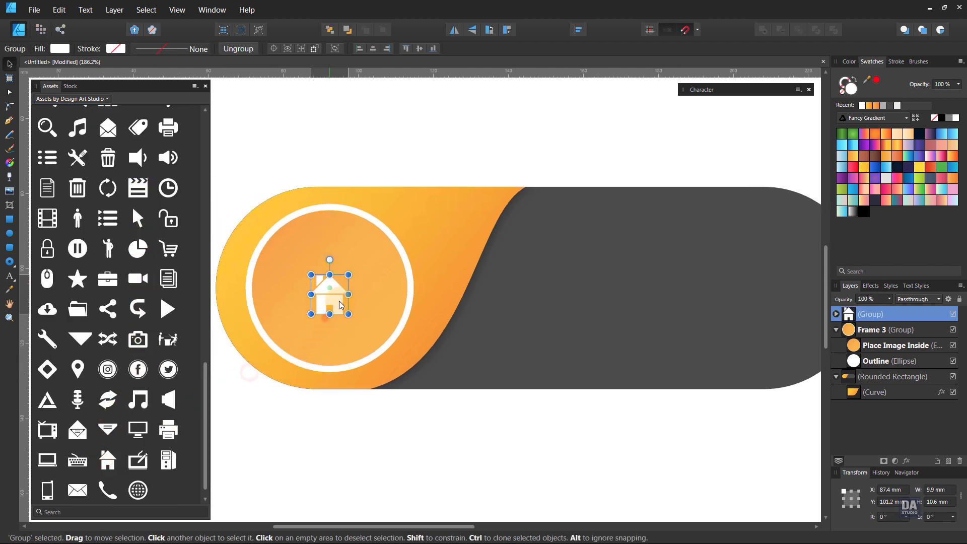
pyautogui.moveTo(315, 333)
pyautogui.mouseDown()
pyautogui.moveTo(328, 314)
pyautogui.moveTo(367, 327)
pyautogui.mouseUp()
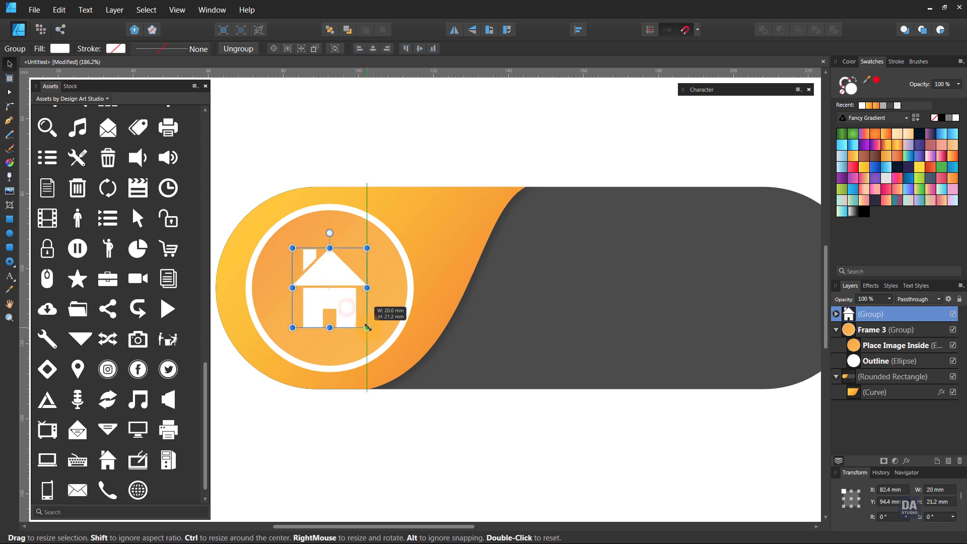
pyautogui.click(362, 432)
pyautogui.scroll(-2, 367, 441)
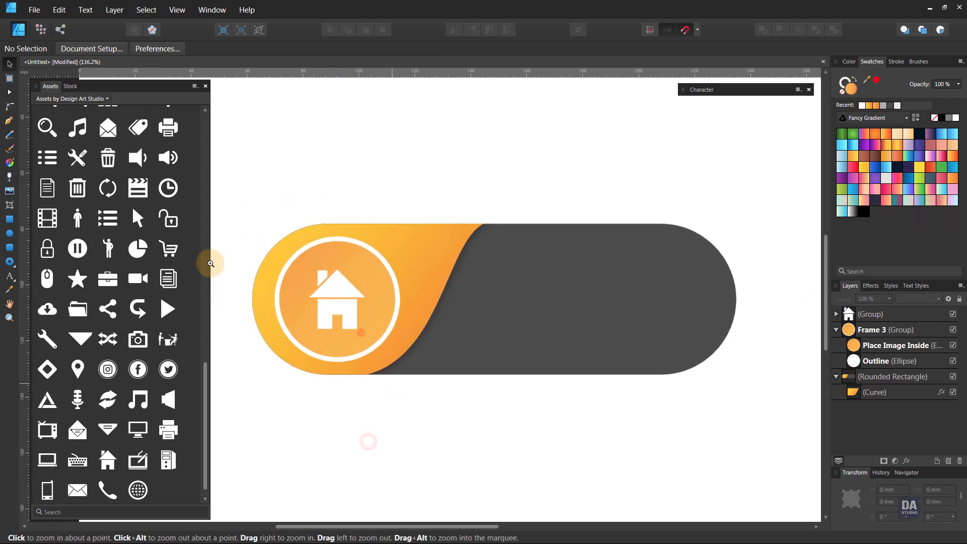
pyautogui.moveTo(471, 356); pyautogui.dragTo(455, 352)
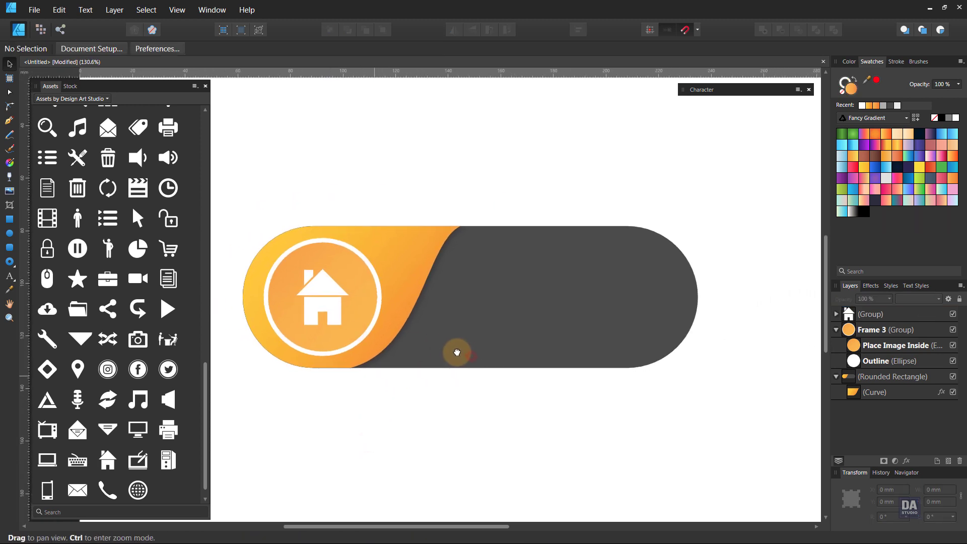
pyautogui.click(136, 89)
# - Give Frame 3 an outer shadow: 25% opacity, 30.3 px radius, 21.5 px offset, scaling with object
pyautogui.click(377, 327)
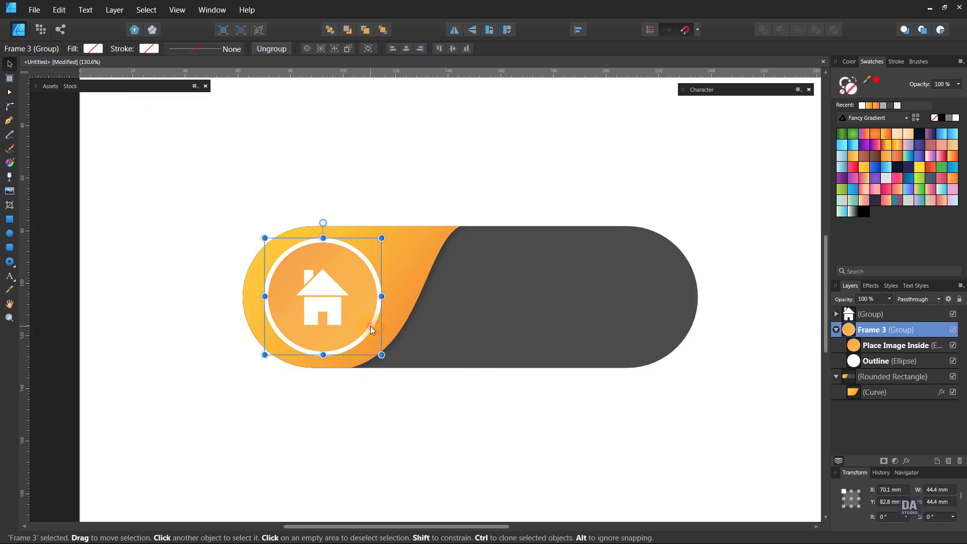
pyautogui.click(907, 462)
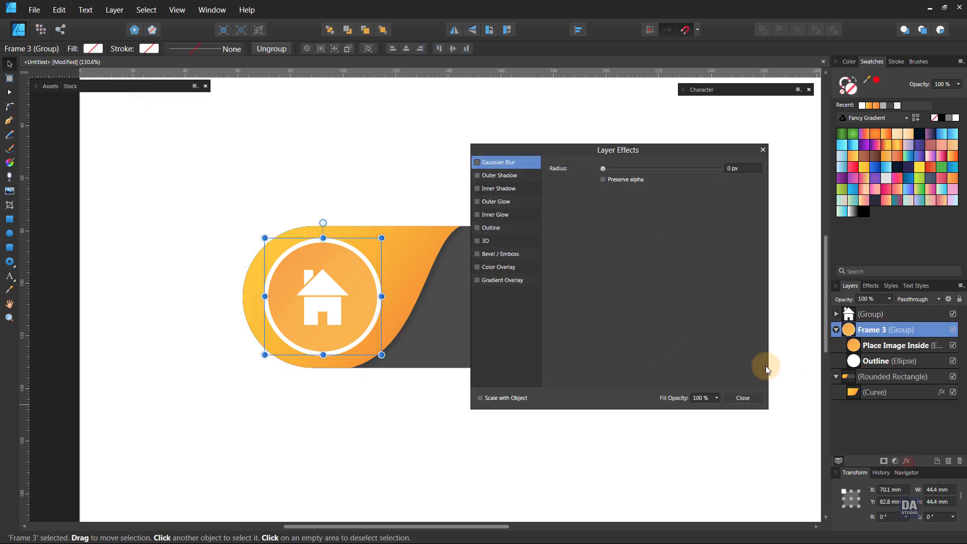
pyautogui.click(520, 176)
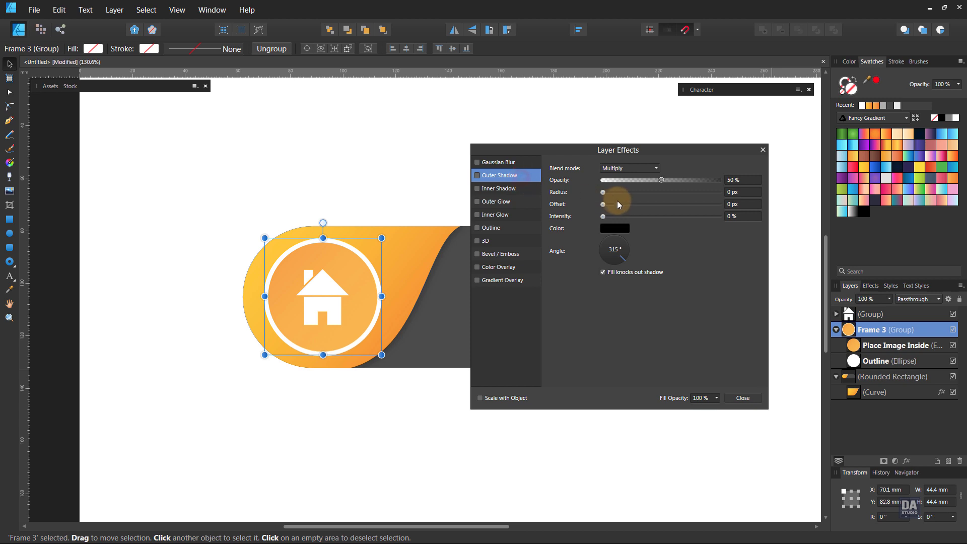
pyautogui.moveTo(603, 192); pyautogui.dragTo(679, 199)
pyautogui.moveTo(602, 204)
pyautogui.mouseDown()
pyautogui.moveTo(670, 210)
pyautogui.moveTo(624, 180)
pyautogui.mouseUp()
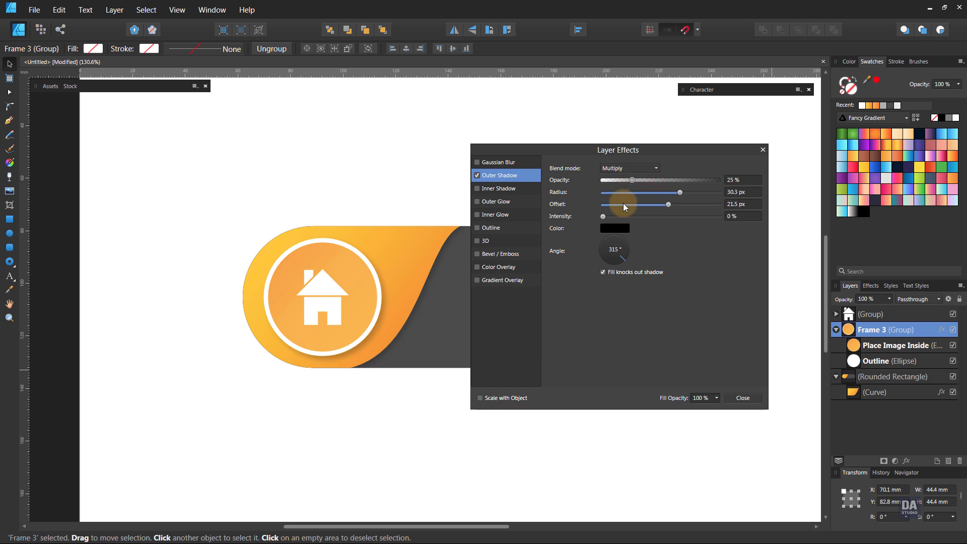
pyautogui.click(516, 397)
pyautogui.click(738, 398)
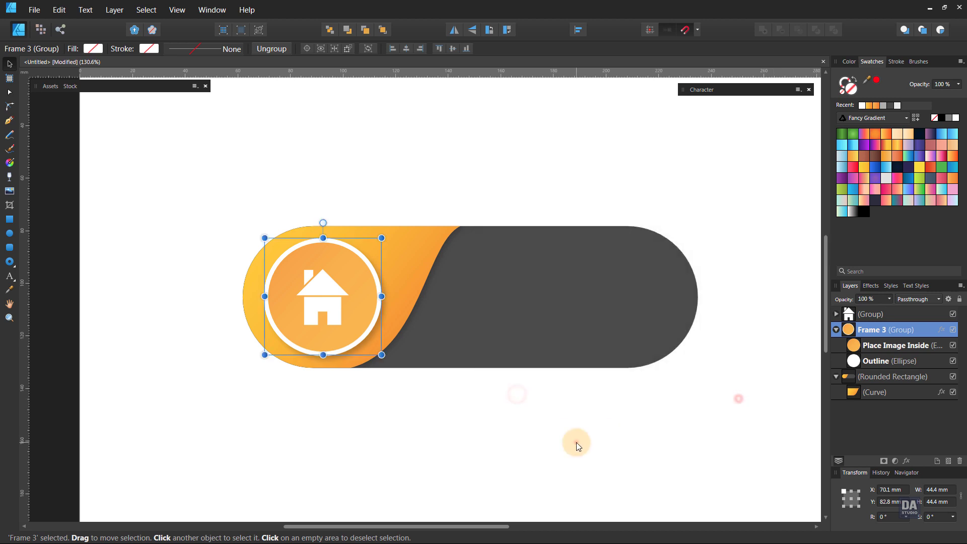
# - Zoom out and recentre the view on the whole pill, collapsing the circle group's layers
pyautogui.click(575, 442)
pyautogui.moveTo(505, 386); pyautogui.dragTo(423, 375)
pyautogui.moveTo(498, 380); pyautogui.dragTo(475, 377)
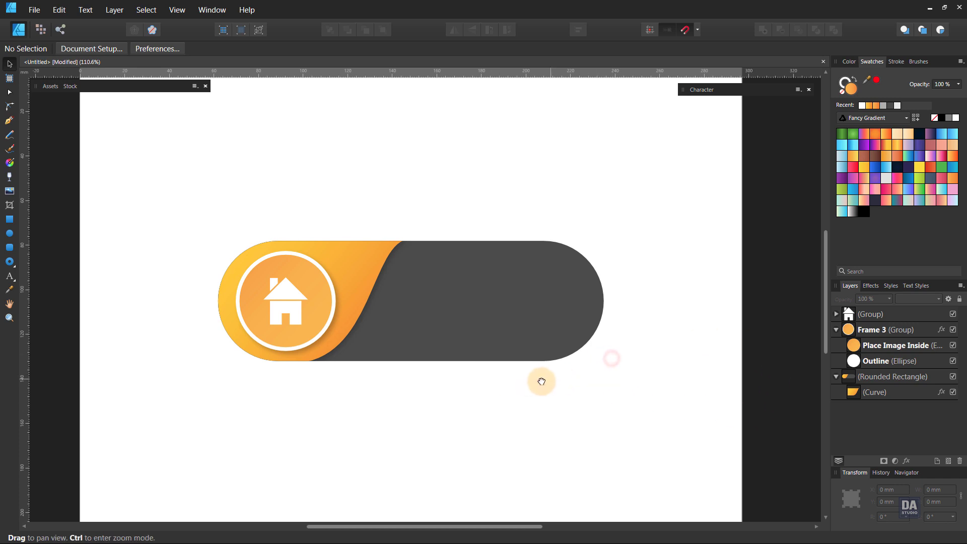
pyautogui.moveTo(534, 381); pyautogui.dragTo(539, 381)
pyautogui.click(836, 330)
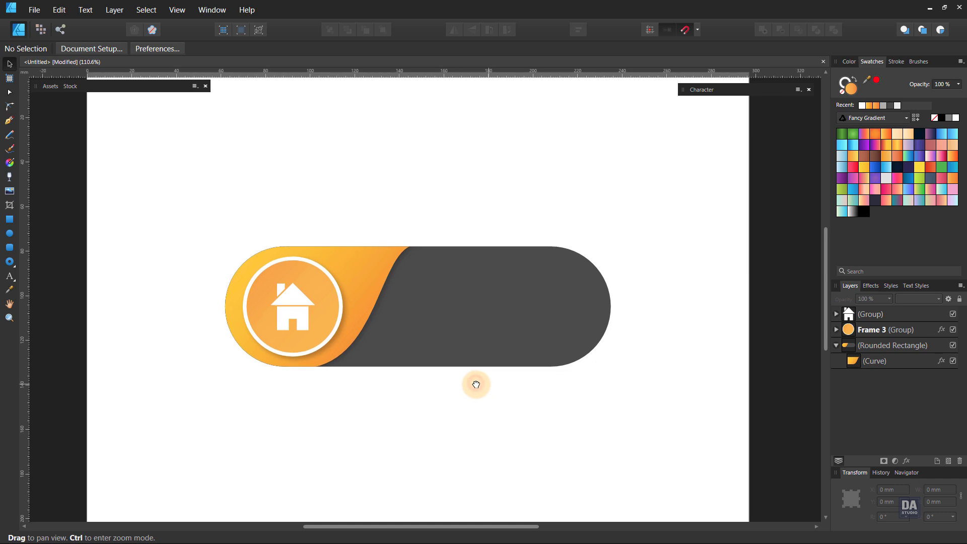
pyautogui.click(425, 379)
# - Place the white 'PLACE YOUR TEXT HERE' sample text on the dark area, about 72 mm wide
pyautogui.press('v')
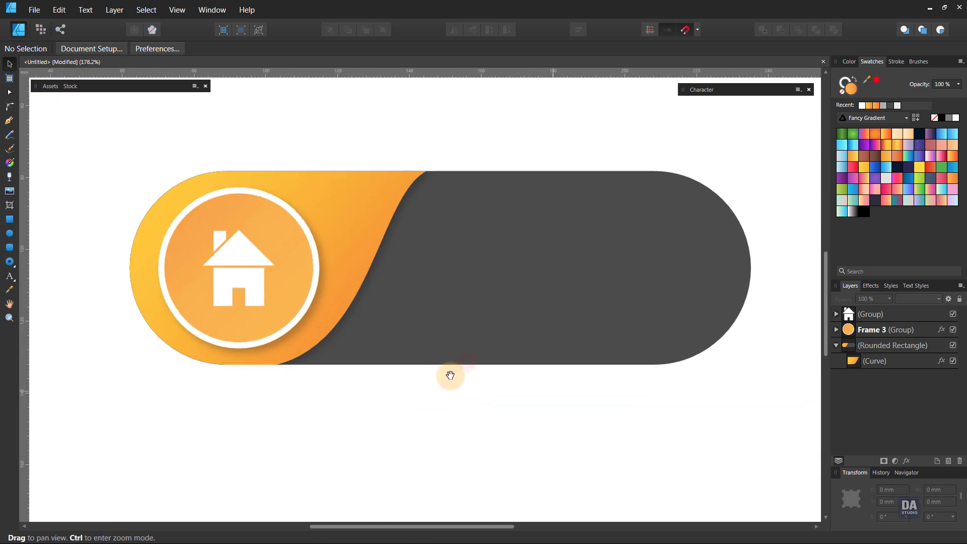
pyautogui.click(50, 86)
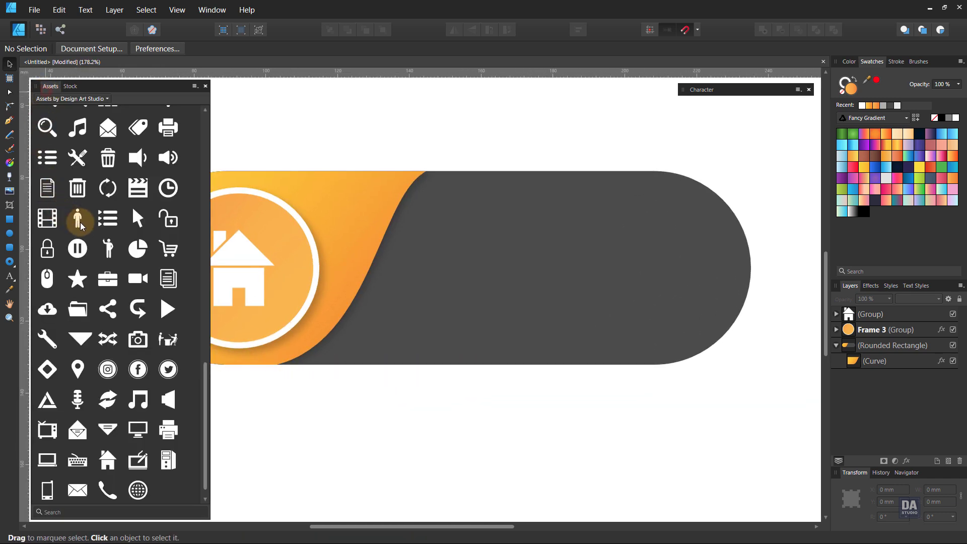
pyautogui.scroll(5, 89, 227)
pyautogui.scroll(5, 89, 226)
pyautogui.scroll(2, 89, 226)
pyautogui.scroll(4, 89, 254)
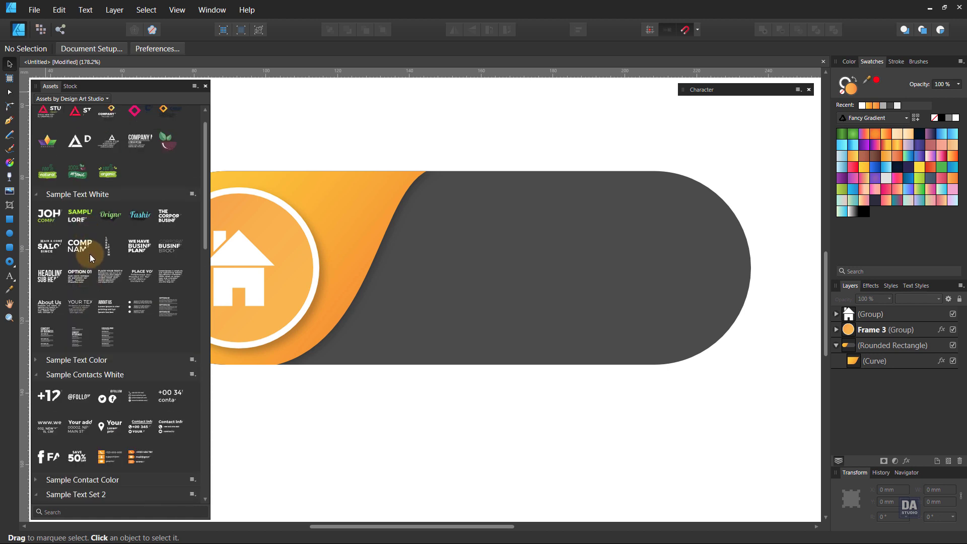
pyautogui.scroll(4, 102, 271)
pyautogui.moveTo(140, 304); pyautogui.dragTo(554, 282)
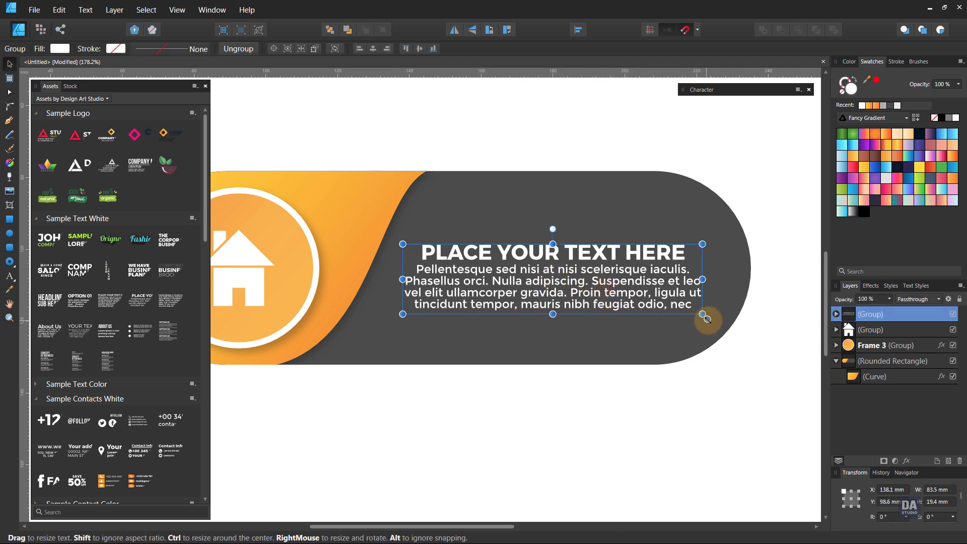
pyautogui.moveTo(705, 318); pyautogui.dragTo(687, 313)
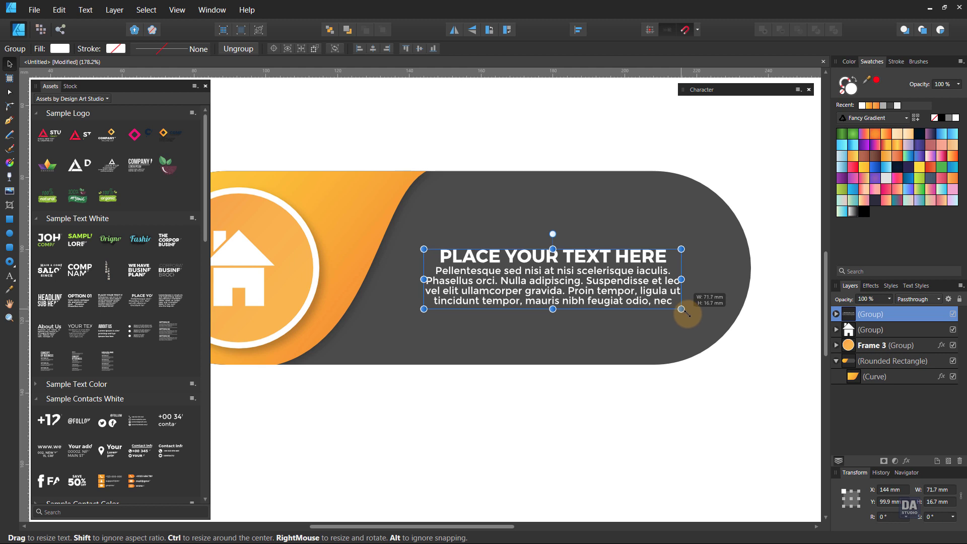
# - Pan around and check how the text block fits within the pill
pyautogui.click(583, 378)
pyautogui.scroll(-2, 584, 377)
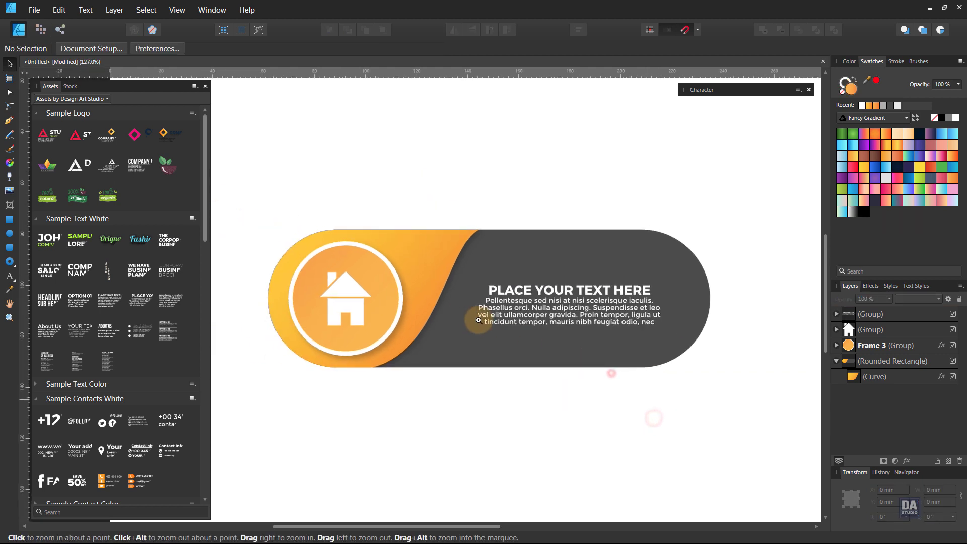
pyautogui.moveTo(599, 326); pyautogui.dragTo(599, 339)
pyautogui.click(599, 334)
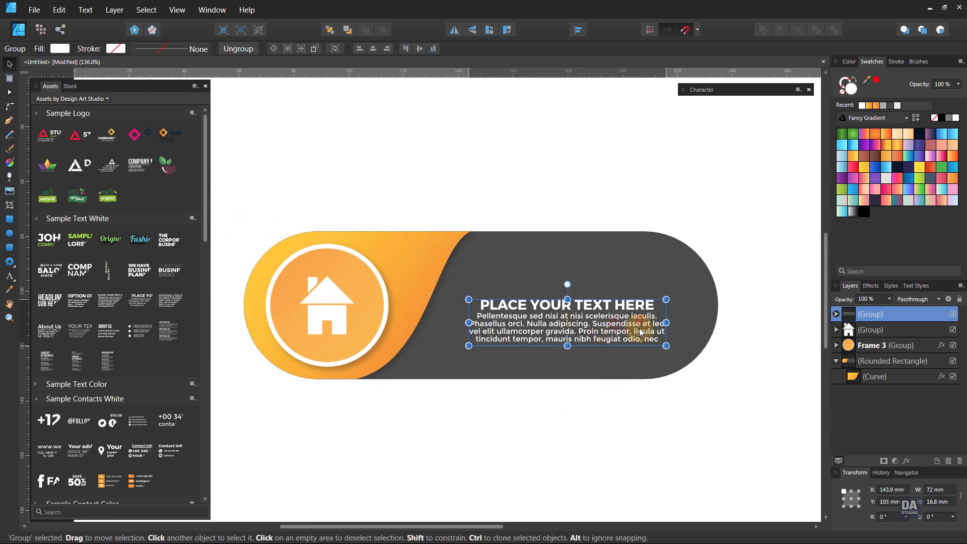
pyautogui.click(603, 419)
pyautogui.scroll(4, 650, 353)
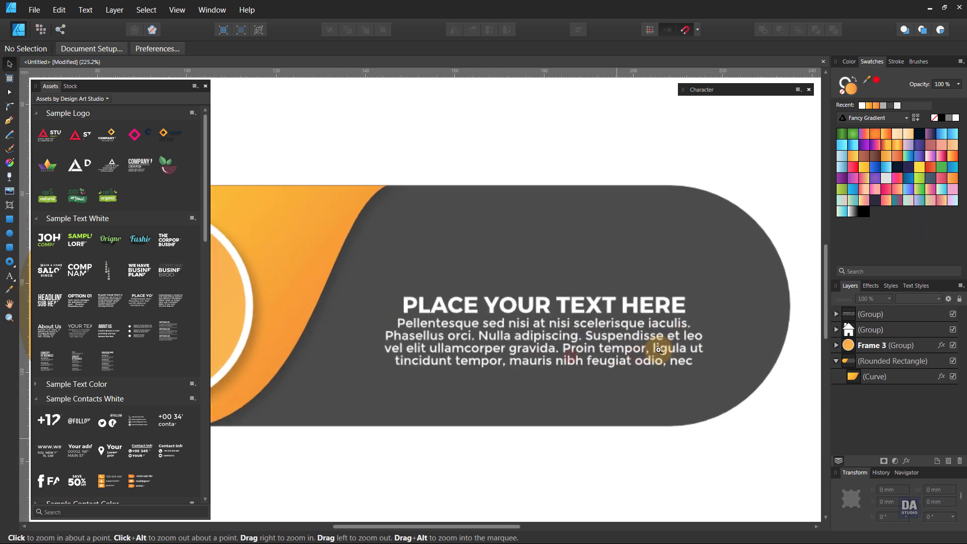
pyautogui.moveTo(650, 352); pyautogui.dragTo(654, 353)
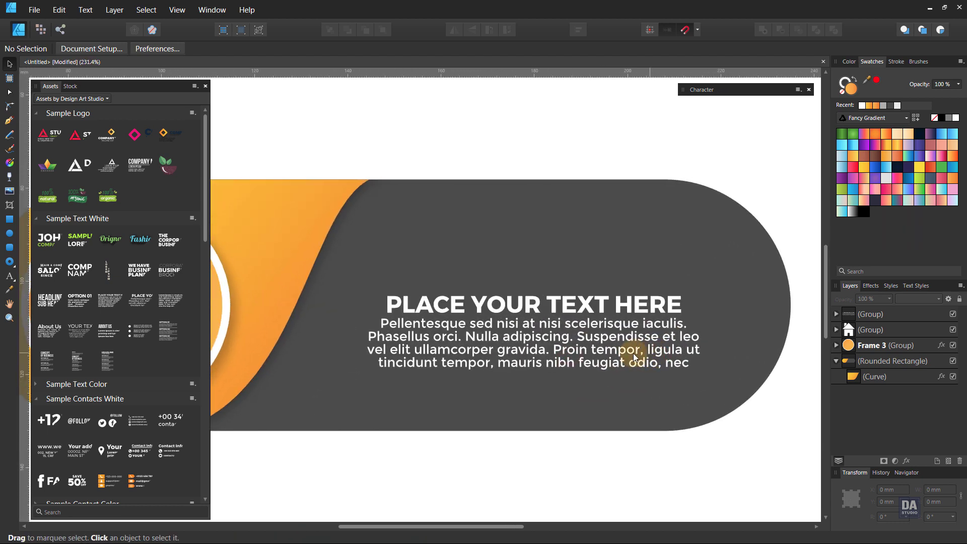
# - Draw a horizontal line above the PLACE YOUR TEXT HERE title with the Pen tool
pyautogui.doubleClick(117, 85)
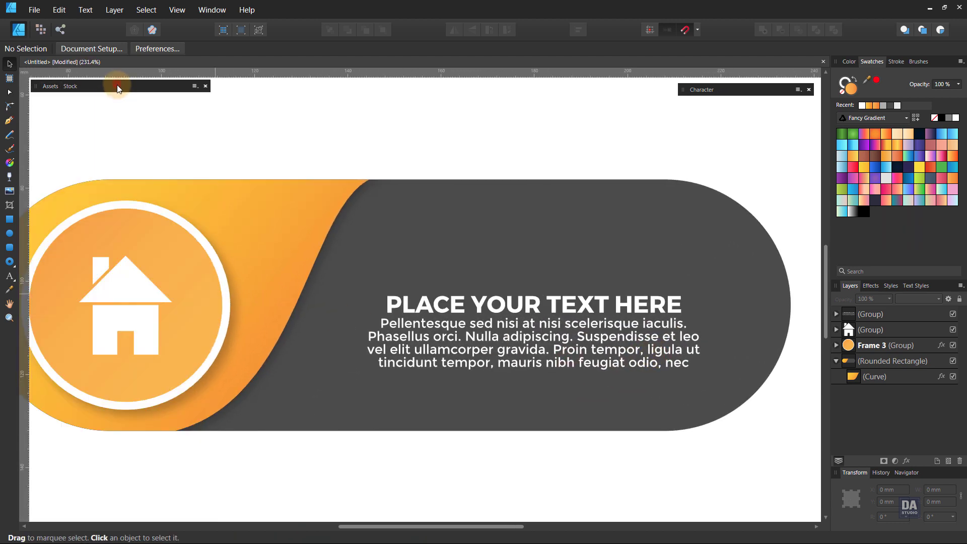
pyautogui.click(11, 122)
pyautogui.click(387, 277)
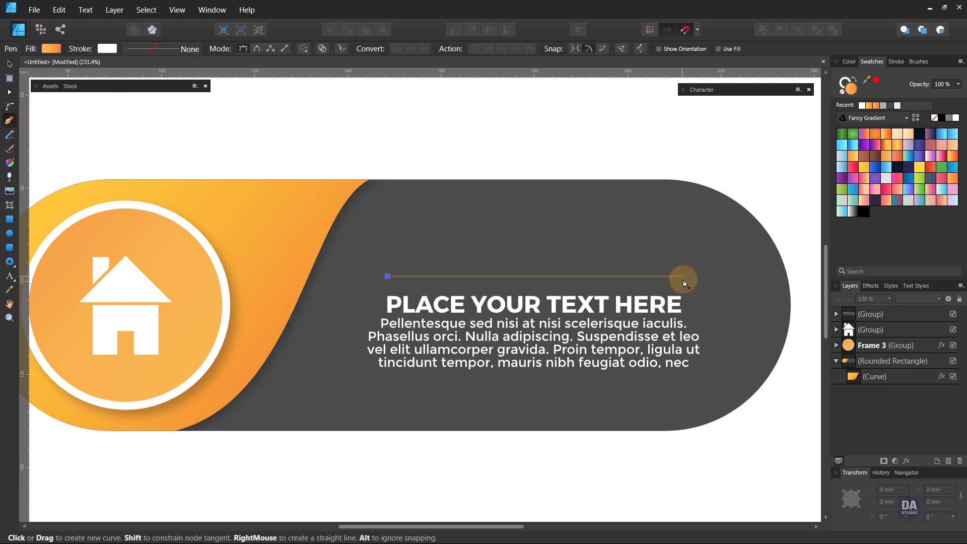
pyautogui.click(682, 277)
pyautogui.click(11, 64)
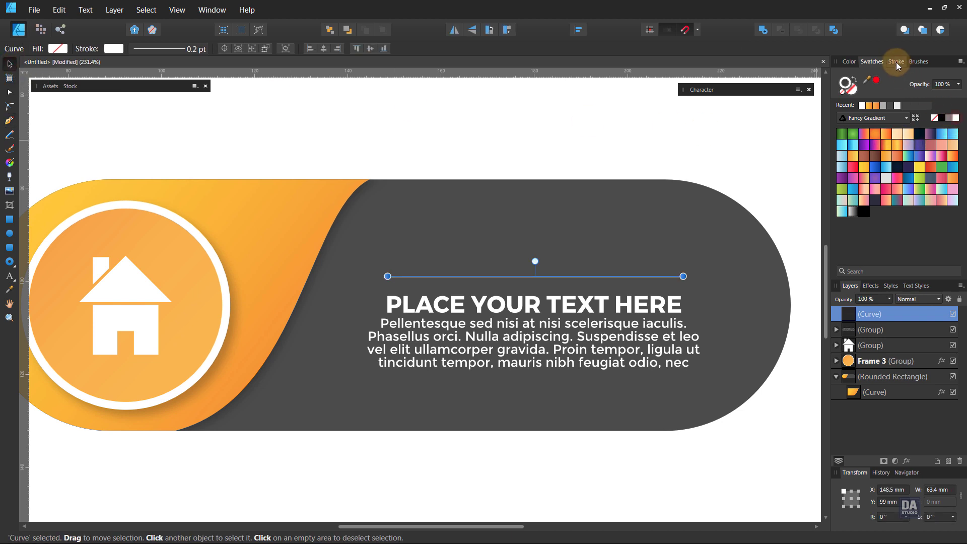
# - Give the line a 1 pt white dashed stroke with dash 2 and gap 2
pyautogui.click(896, 62)
pyautogui.click(940, 92)
pyautogui.write('1')
pyautogui.press('Return')
pyautogui.scroll(1, 940, 92)
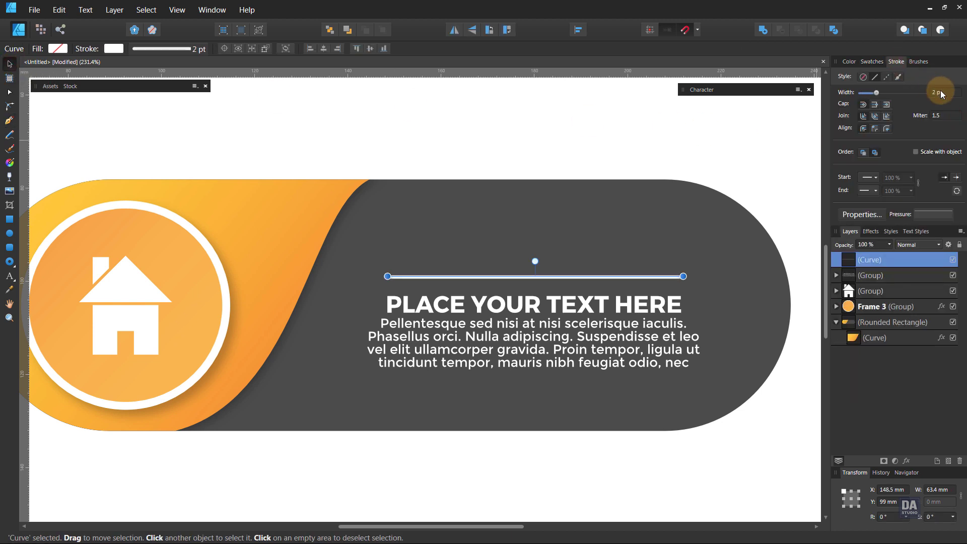
pyautogui.click(887, 77)
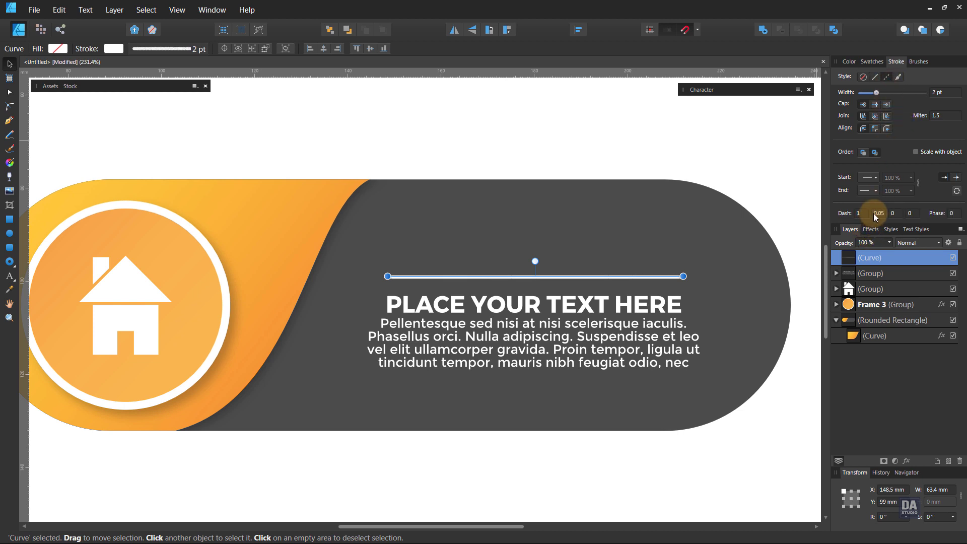
pyautogui.scroll(1, 875, 217)
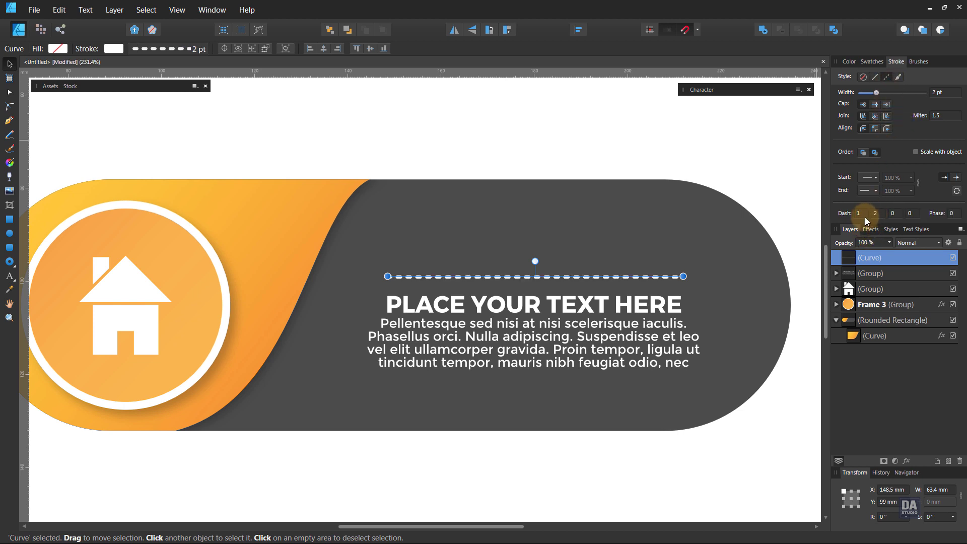
pyautogui.scroll(2, 865, 217)
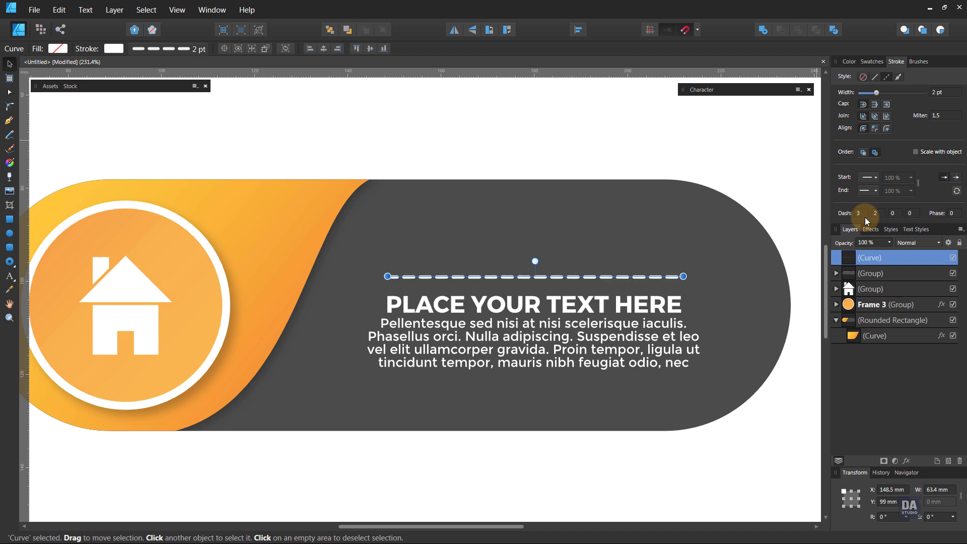
pyautogui.scroll(-1, 865, 217)
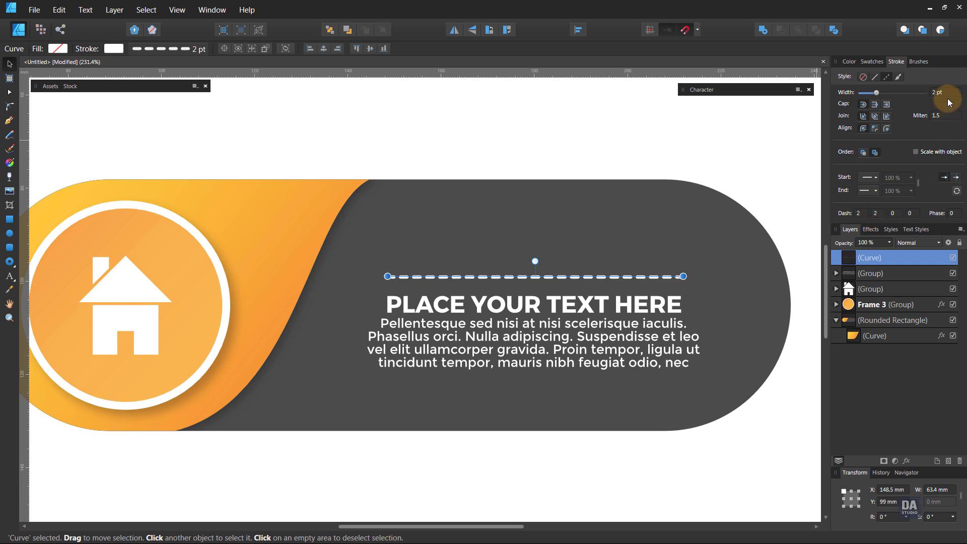
pyautogui.scroll(-1, 947, 97)
pyautogui.click(756, 175)
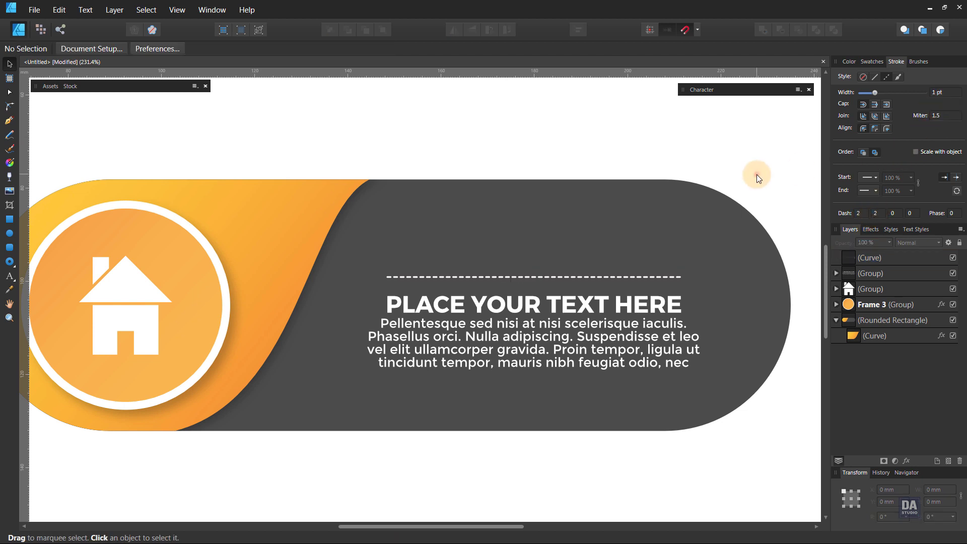
# - Duplicate the PLACE YOUR TEXT HERE title and move the copy above the dashed line
pyautogui.click(600, 276)
pyautogui.click(576, 278)
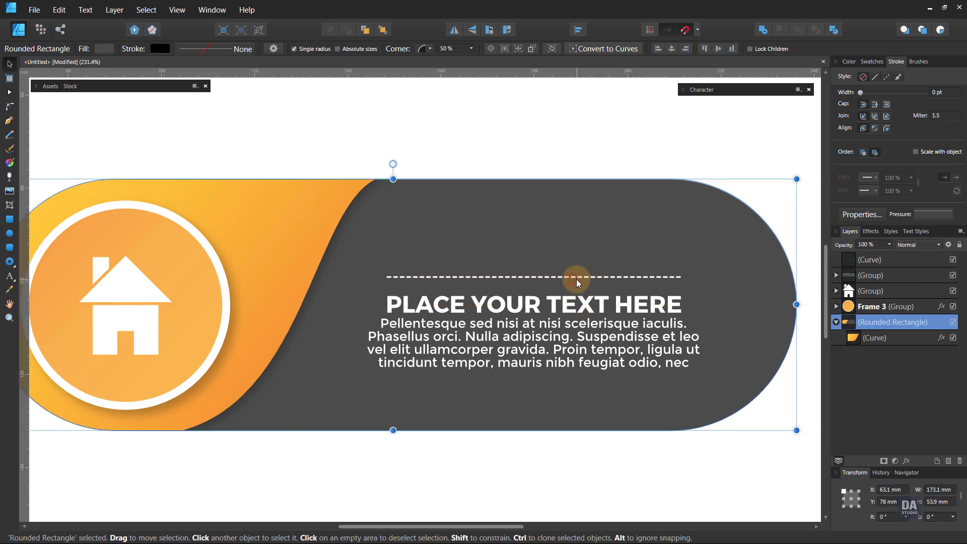
pyautogui.moveTo(565, 277); pyautogui.dragTo(567, 302)
pyautogui.keyDown('shift'); pyautogui.click(558, 304); pyautogui.keyUp('shift')
pyautogui.click(588, 134)
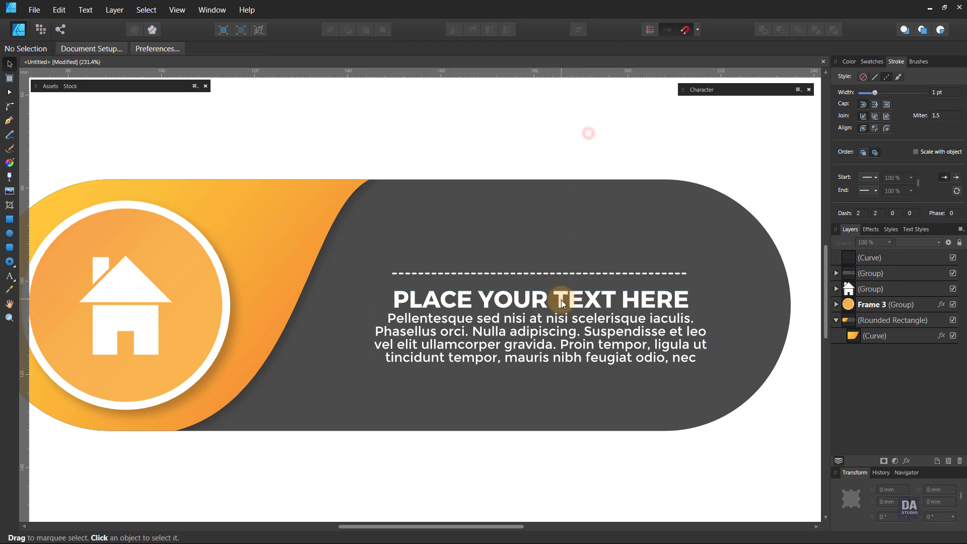
pyautogui.doubleClick(560, 300)
pyautogui.click(571, 207)
pyautogui.click(598, 162)
pyautogui.hotkey('ctrl', 'v')
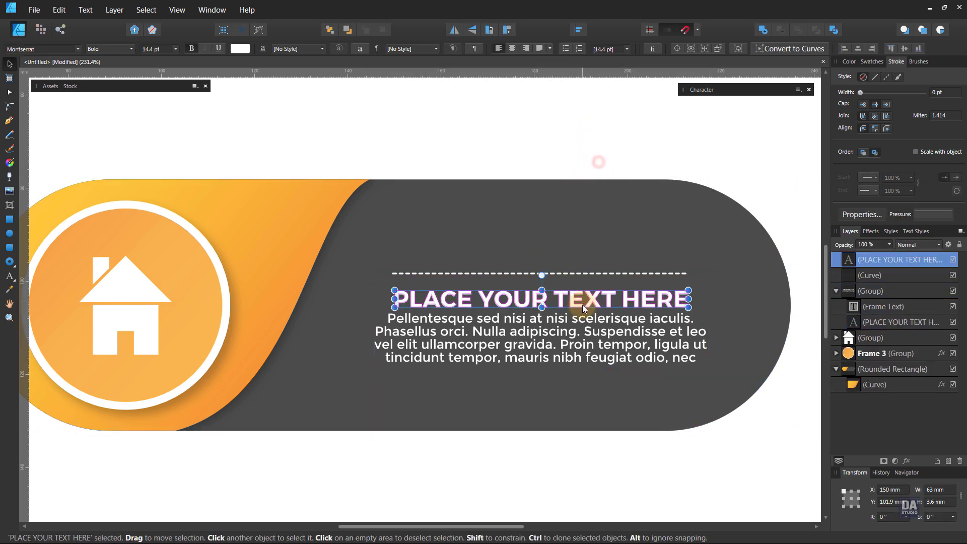
pyautogui.moveTo(582, 304); pyautogui.dragTo(584, 255)
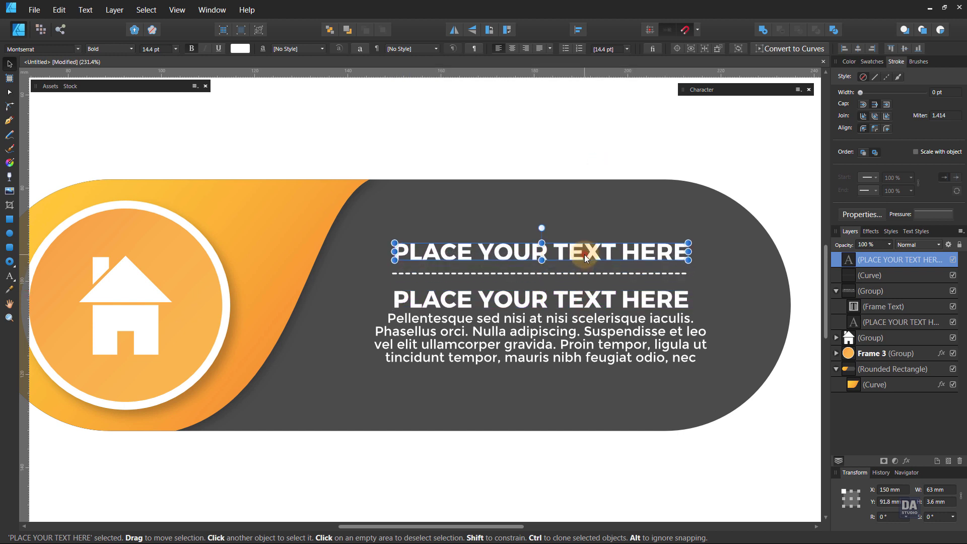
# - Retype the copy as LOREM IPSUM at 19.2 pt, with the dashed line just beneath it
pyautogui.tripleClick(584, 255)
pyautogui.write('LOREM IPSUM')
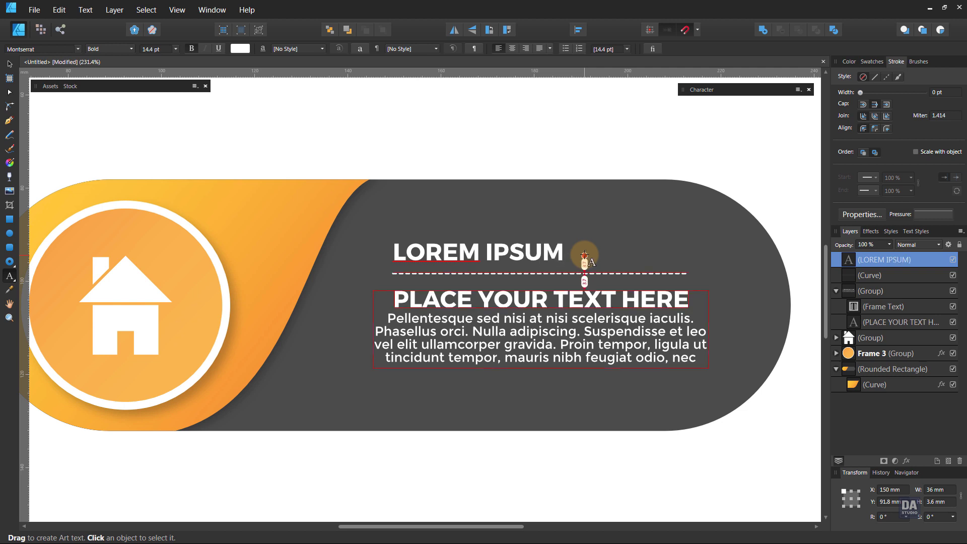
pyautogui.press('Escape')
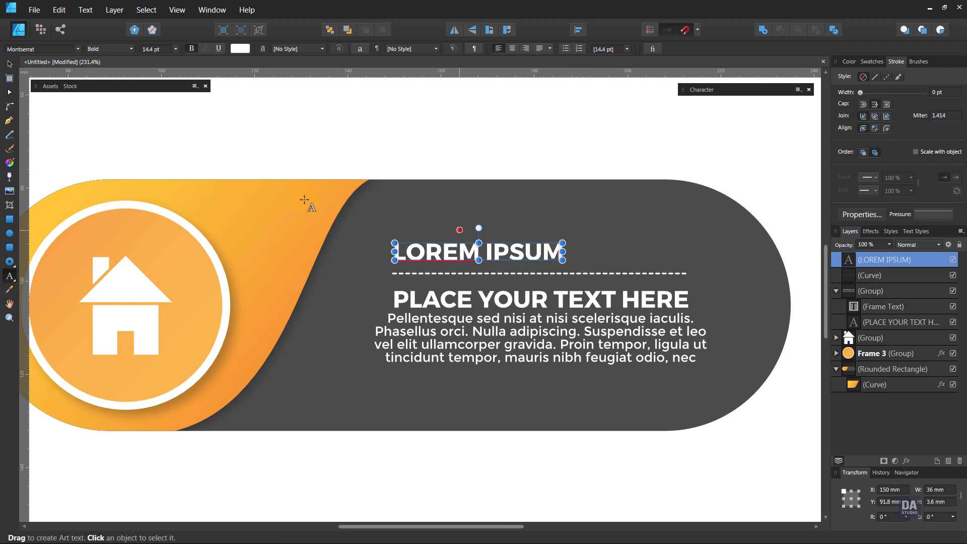
pyautogui.click(10, 64)
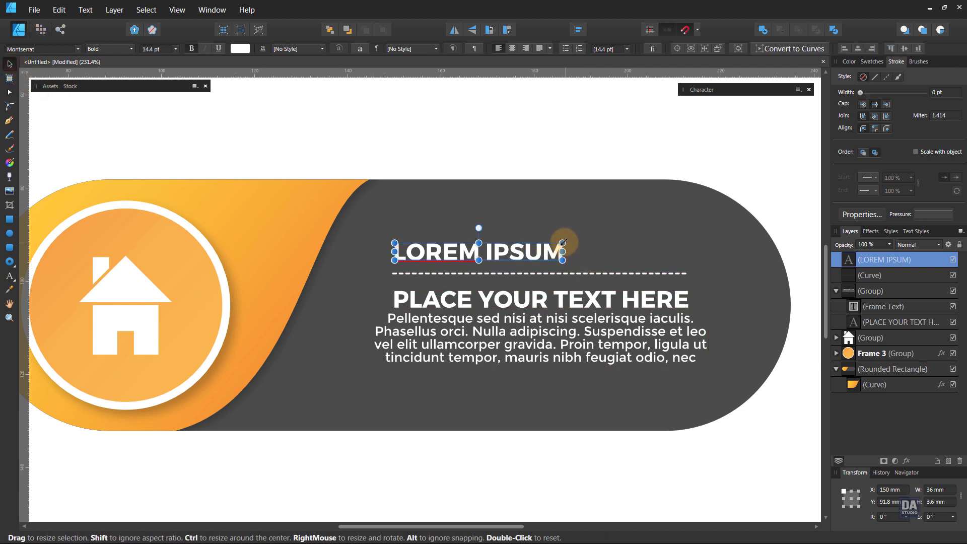
pyautogui.moveTo(562, 244)
pyautogui.mouseDown()
pyautogui.moveTo(618, 237)
pyautogui.moveTo(616, 246)
pyautogui.mouseUp()
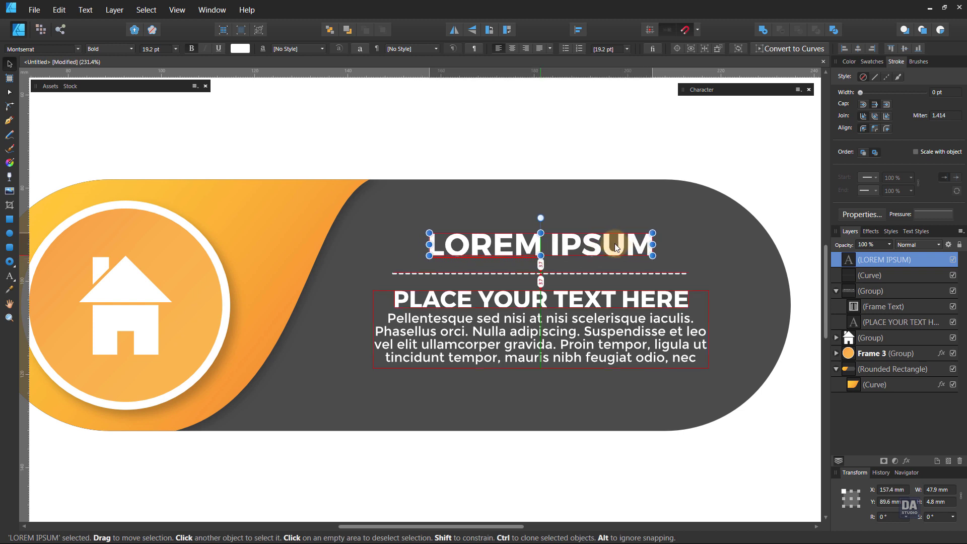
pyautogui.moveTo(615, 247); pyautogui.dragTo(614, 231)
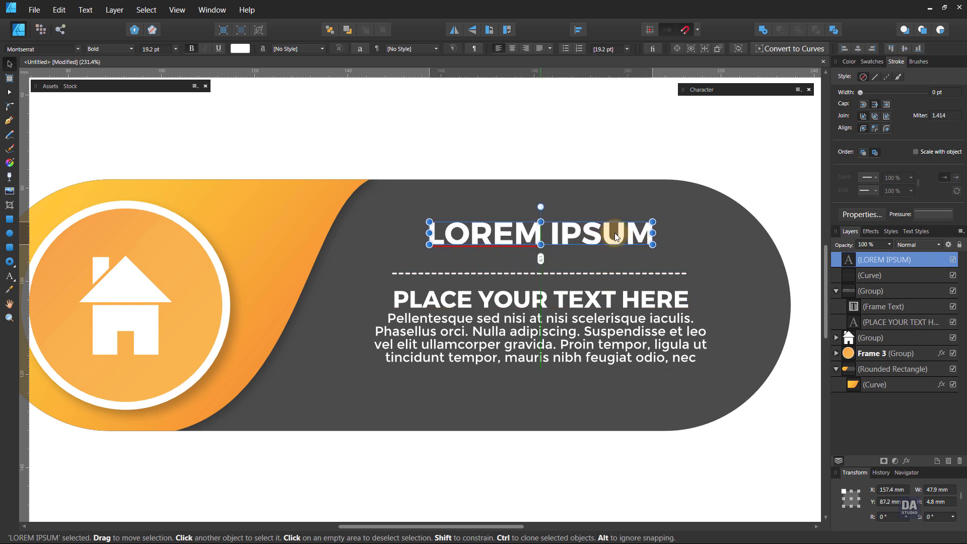
pyautogui.click(583, 274)
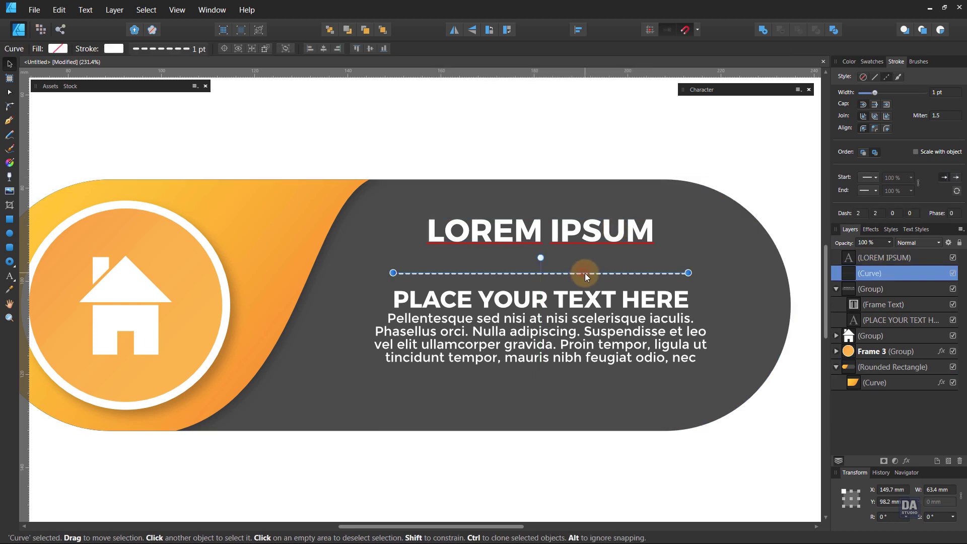
pyautogui.moveTo(585, 273)
pyautogui.mouseDown()
pyautogui.moveTo(586, 248)
pyautogui.moveTo(585, 267)
pyautogui.mouseUp()
# - Duplicate LOREM IPSUM below the dashed line and retype it as INFOGRAPHIC
pyautogui.click(589, 237)
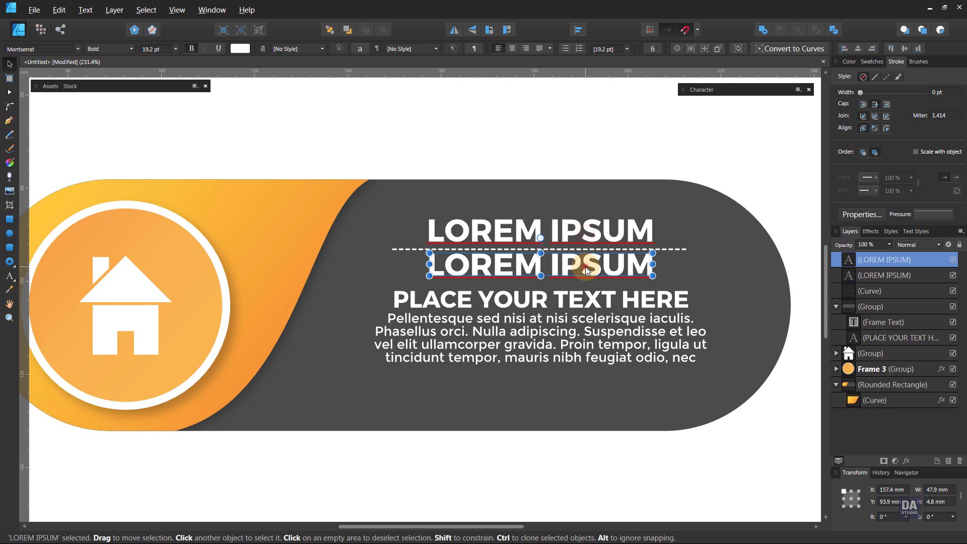
pyautogui.doubleClick(585, 266)
pyautogui.write('INF')
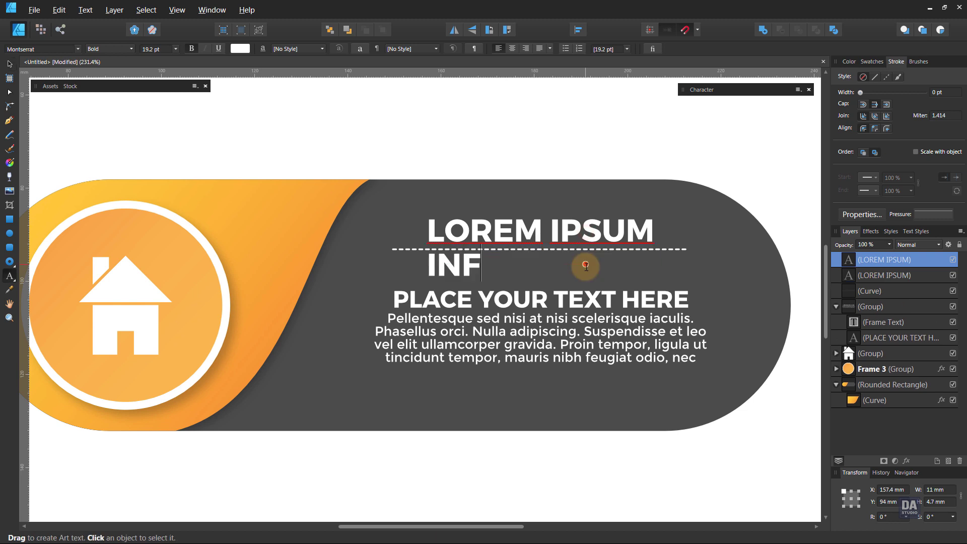
pyautogui.write('OGRAPHIC')
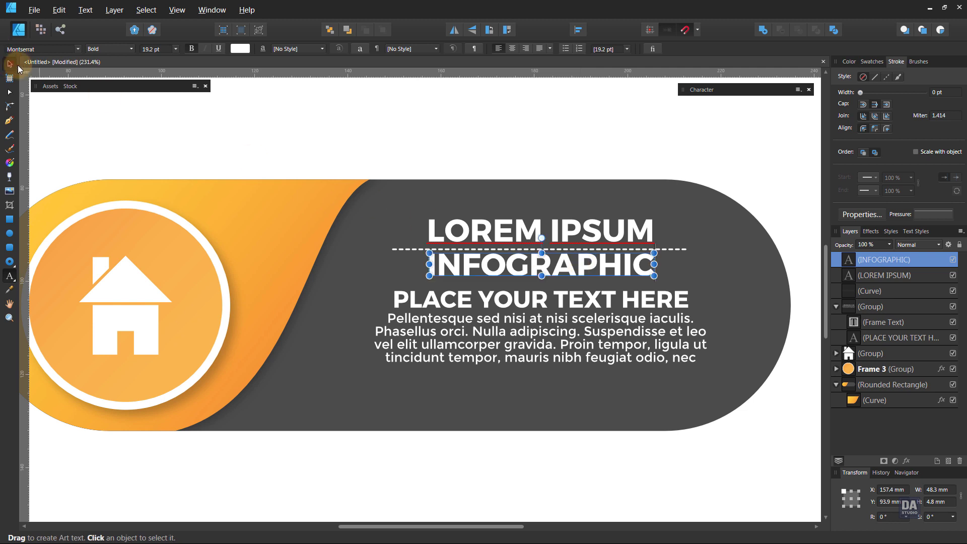
pyautogui.click(9, 64)
# - Set INFOGRAPHIC to Light weight, shrink it to about 38 mm, and shorten the dashed line to 58.6 mm
pyautogui.click(110, 51)
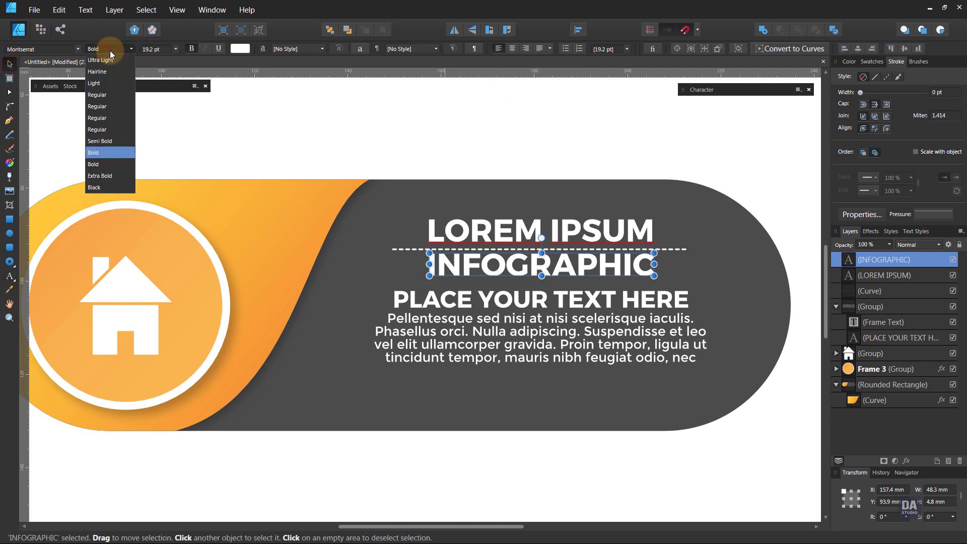
pyautogui.click(101, 82)
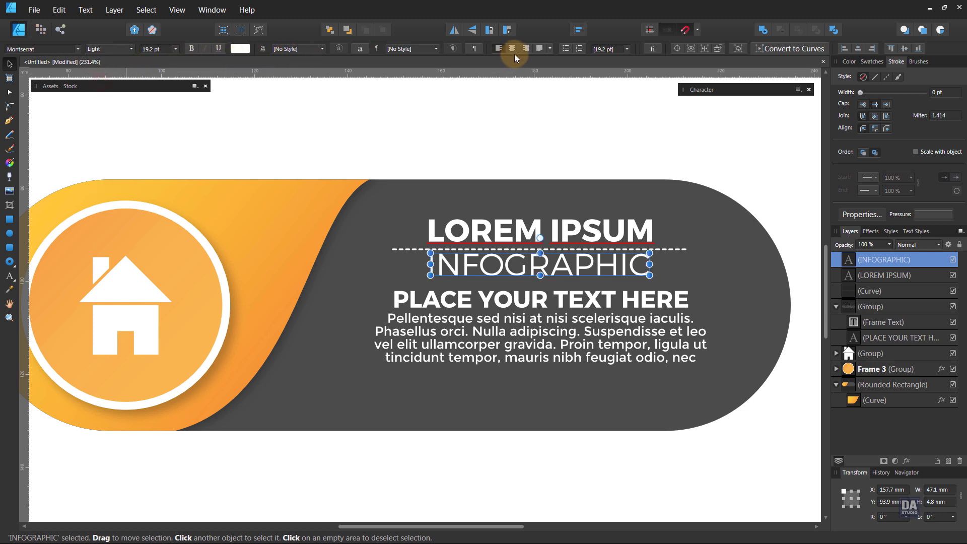
pyautogui.moveTo(548, 260); pyautogui.dragTo(550, 262)
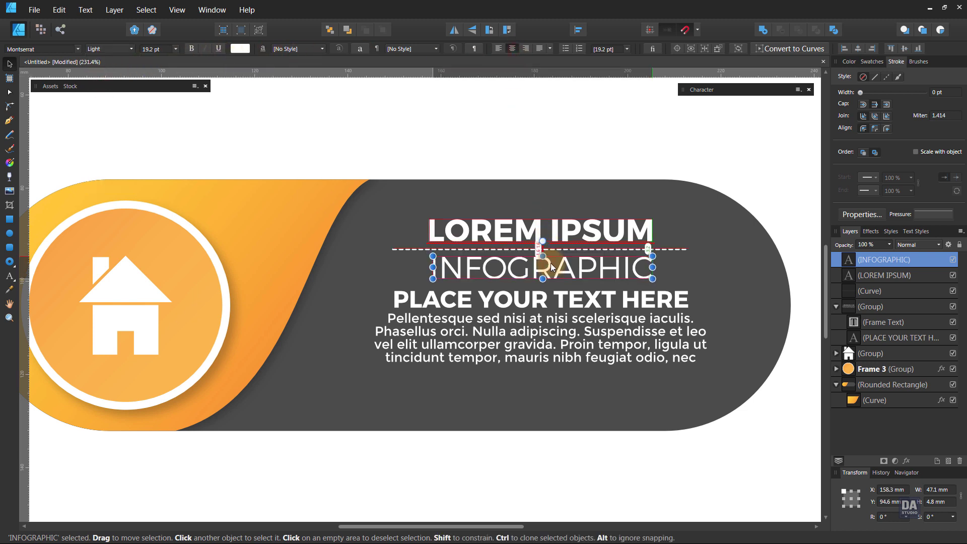
pyautogui.moveTo(652, 278); pyautogui.dragTo(631, 274)
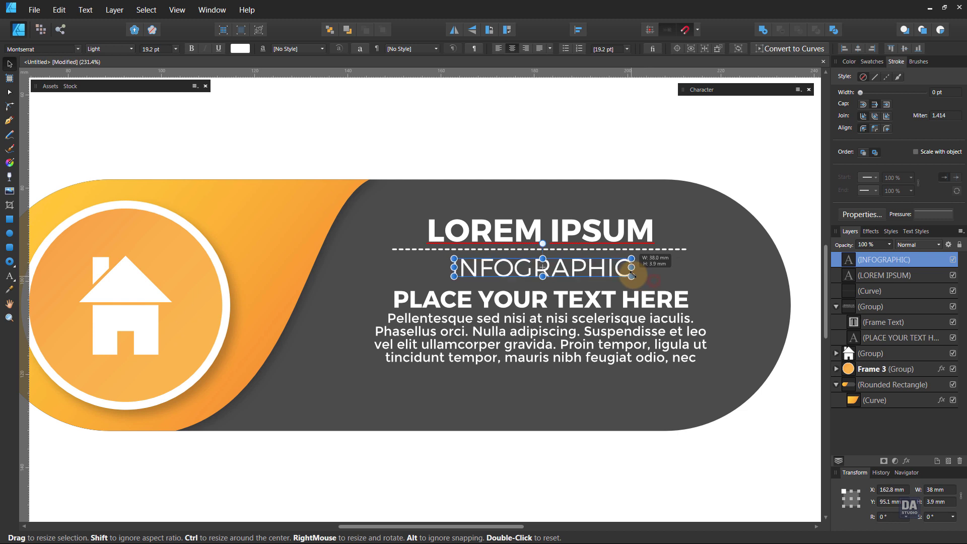
pyautogui.click(678, 249)
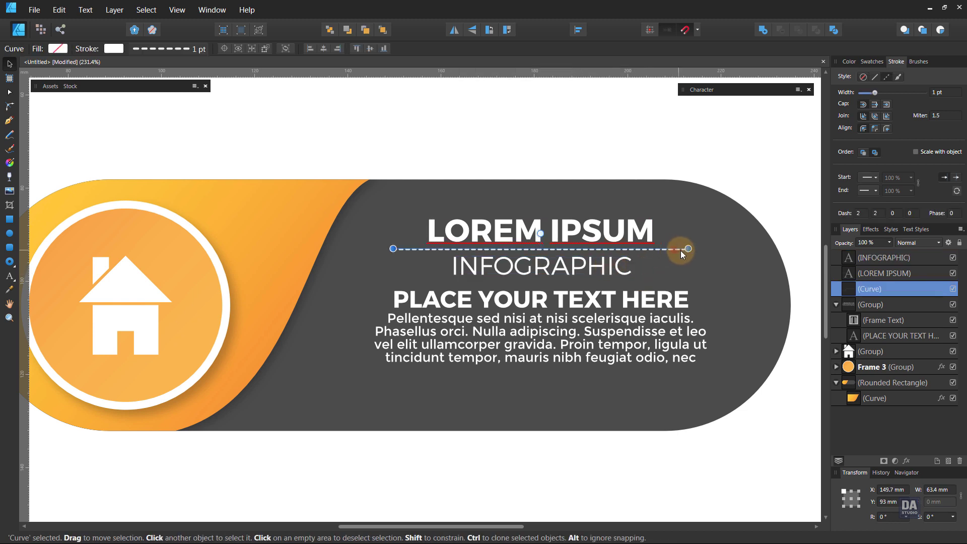
pyautogui.moveTo(688, 248); pyautogui.dragTo(676, 248)
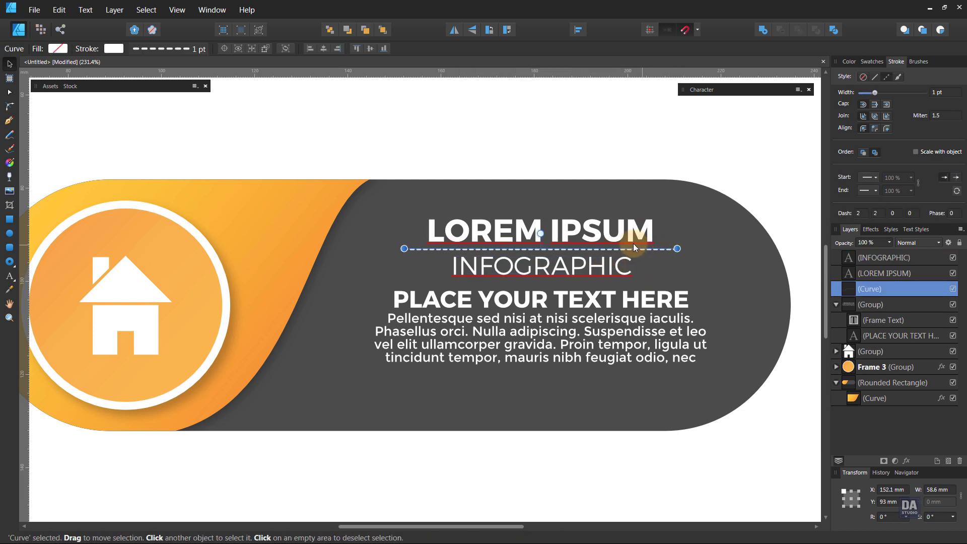
# - Set the spelling language of LOREM IPSUM and INFOGRAPHIC to None
pyautogui.click(615, 233)
pyautogui.keyDown('shift'); pyautogui.click(617, 265); pyautogui.keyUp('shift')
pyautogui.click(704, 91)
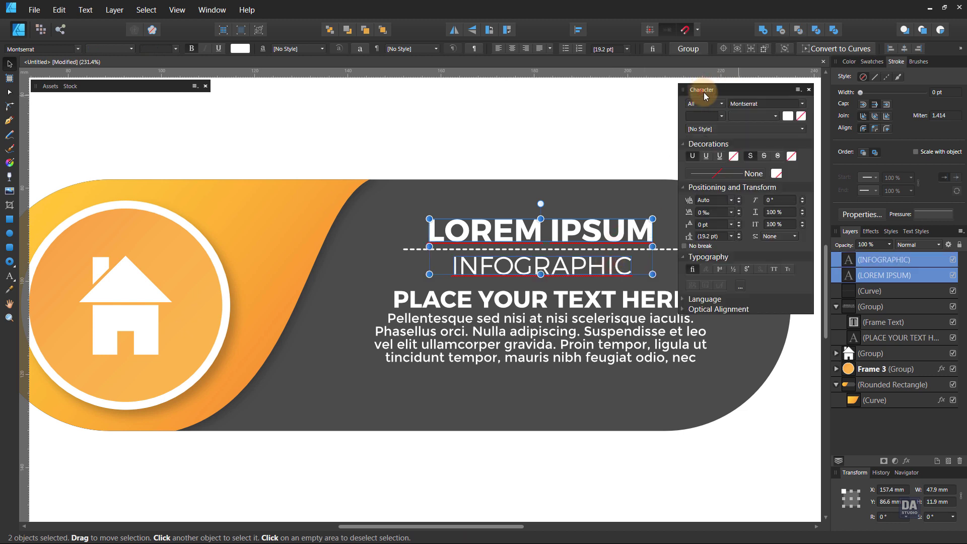
pyautogui.click(704, 299)
pyautogui.click(760, 312)
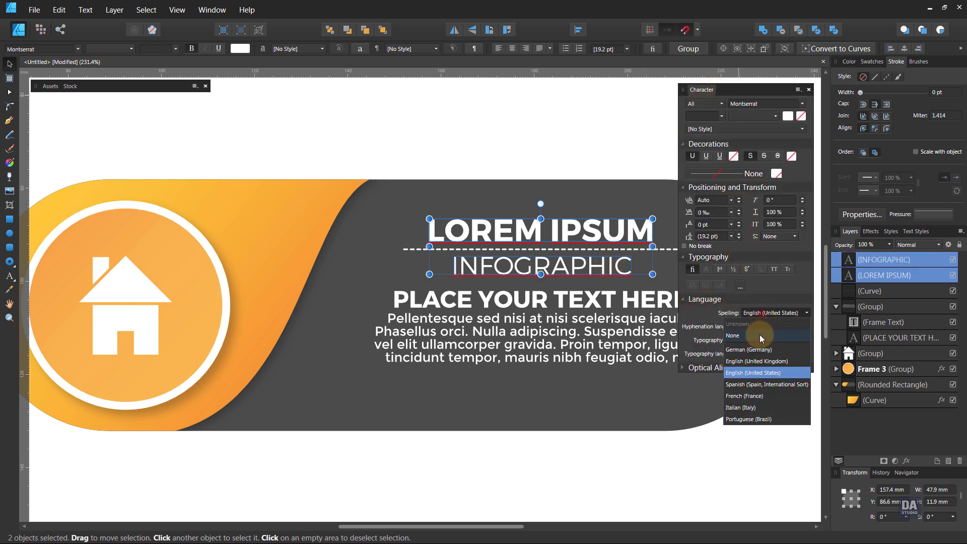
pyautogui.click(759, 334)
pyautogui.click(759, 89)
pyautogui.click(683, 143)
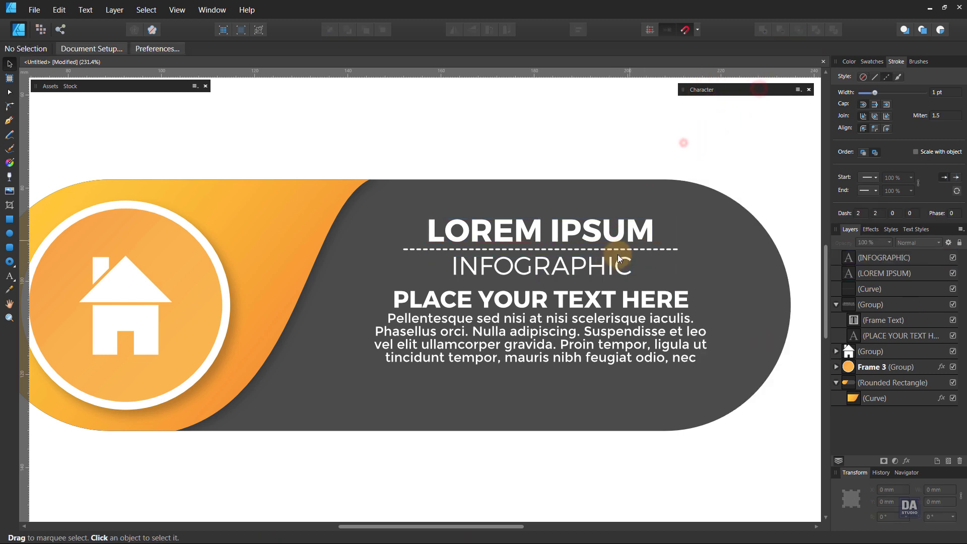
# - Fill LOREM IPSUM with a yellow-to-orange gradient stretched across the heading
pyautogui.click(611, 235)
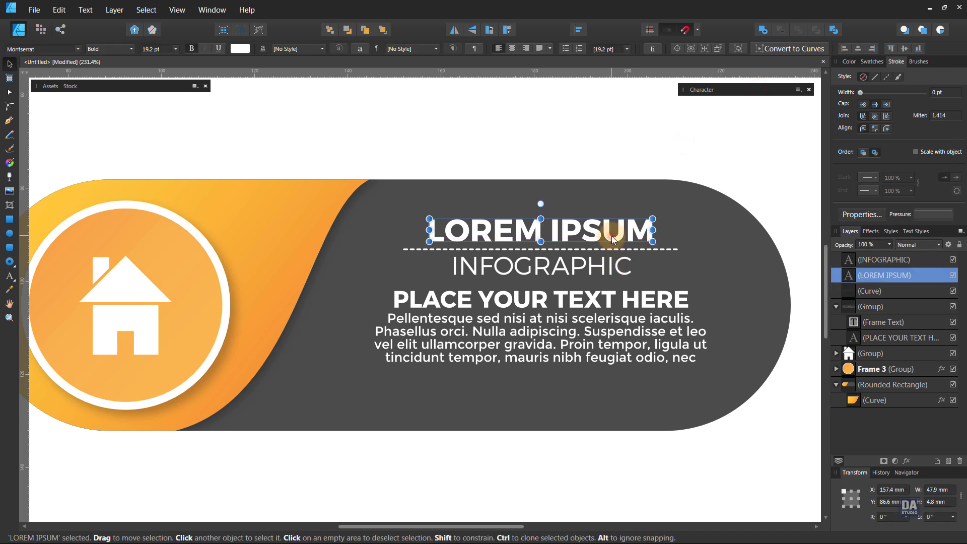
pyautogui.click(870, 62)
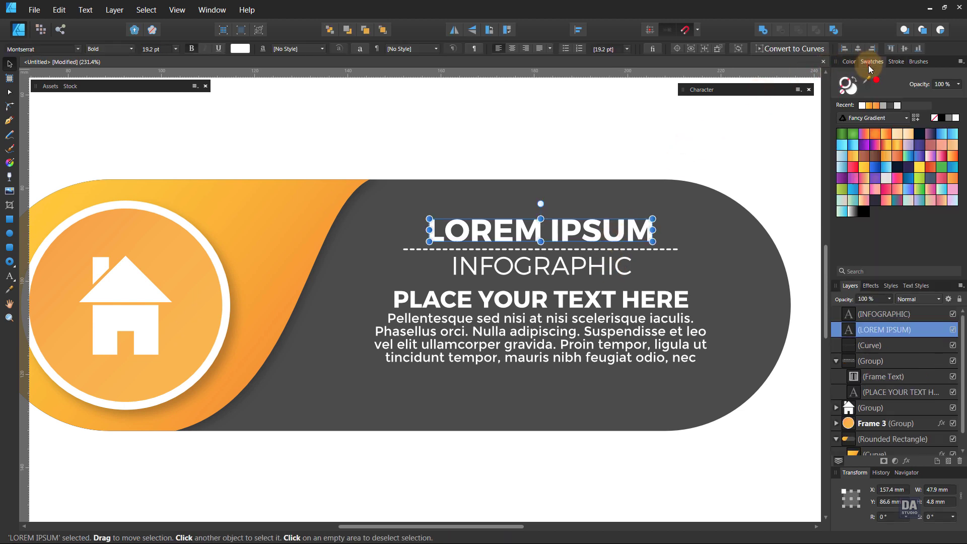
pyautogui.click(869, 105)
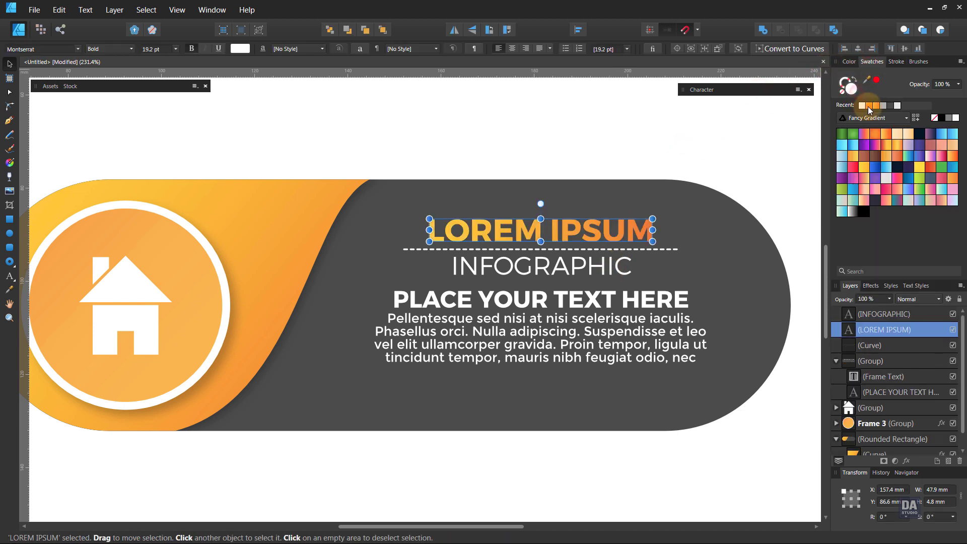
pyautogui.click(9, 162)
pyautogui.moveTo(654, 230); pyautogui.dragTo(819, 230)
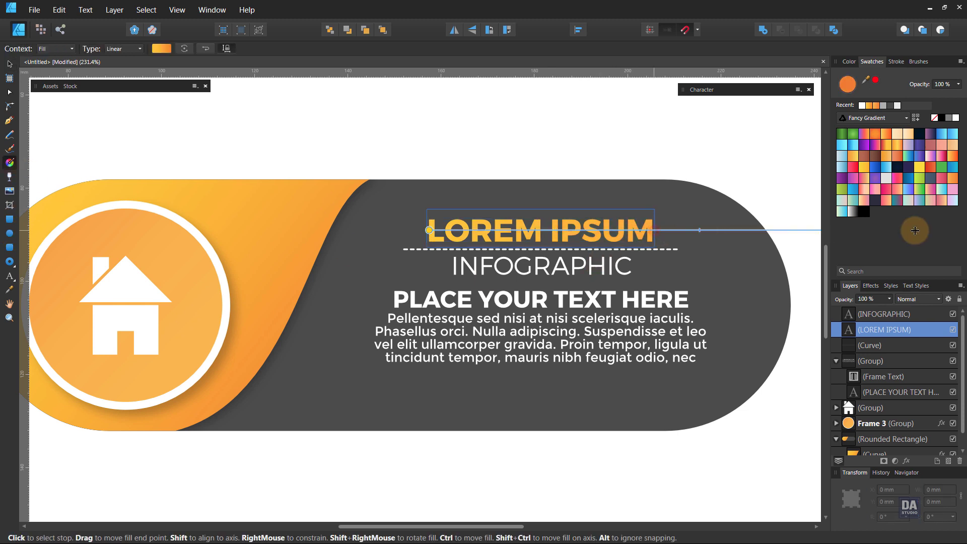
pyautogui.click(10, 64)
pyautogui.click(505, 170)
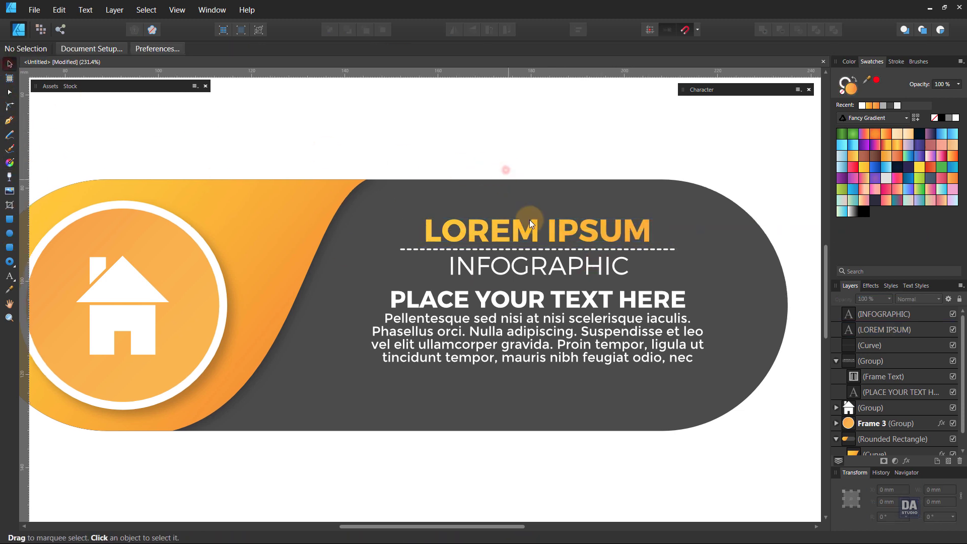
pyautogui.scroll(-3, 503, 166)
# - Nudge the pill's text objects slightly down
pyautogui.moveTo(653, 264); pyautogui.dragTo(392, 387)
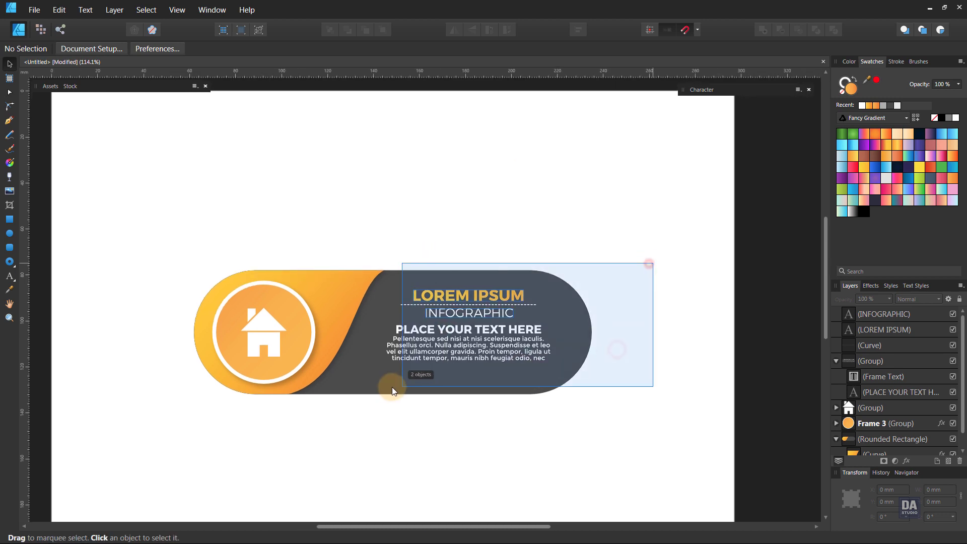
pyautogui.moveTo(480, 345); pyautogui.dragTo(476, 354)
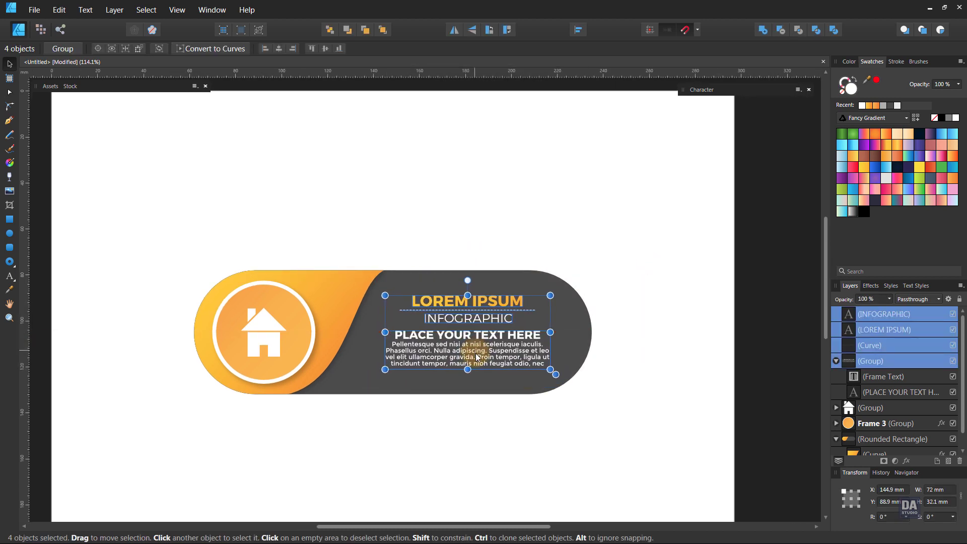
pyautogui.click(526, 425)
# - Widen the body paragraph frame to 76.8 mm and view the page at 100%
pyautogui.doubleClick(509, 358)
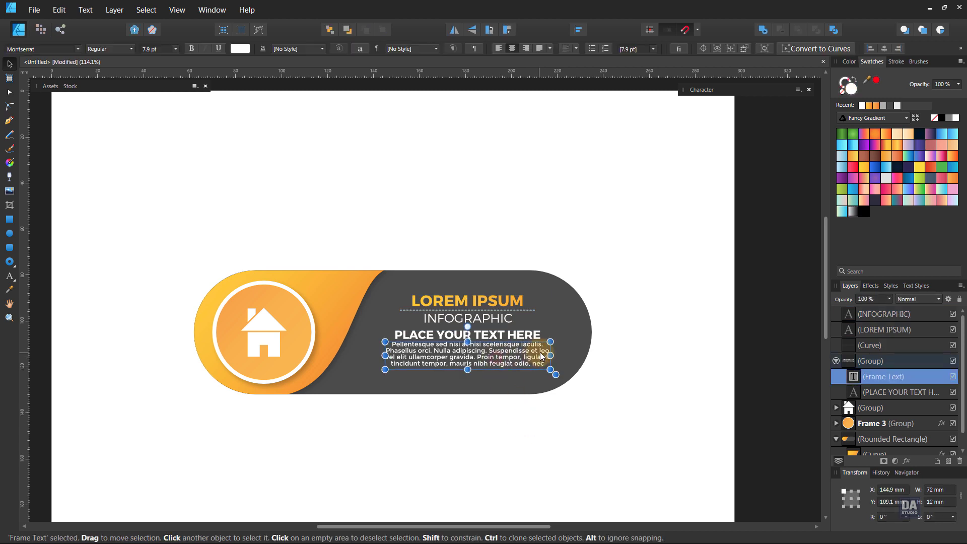
pyautogui.moveTo(550, 356); pyautogui.dragTo(556, 355)
pyautogui.click(539, 436)
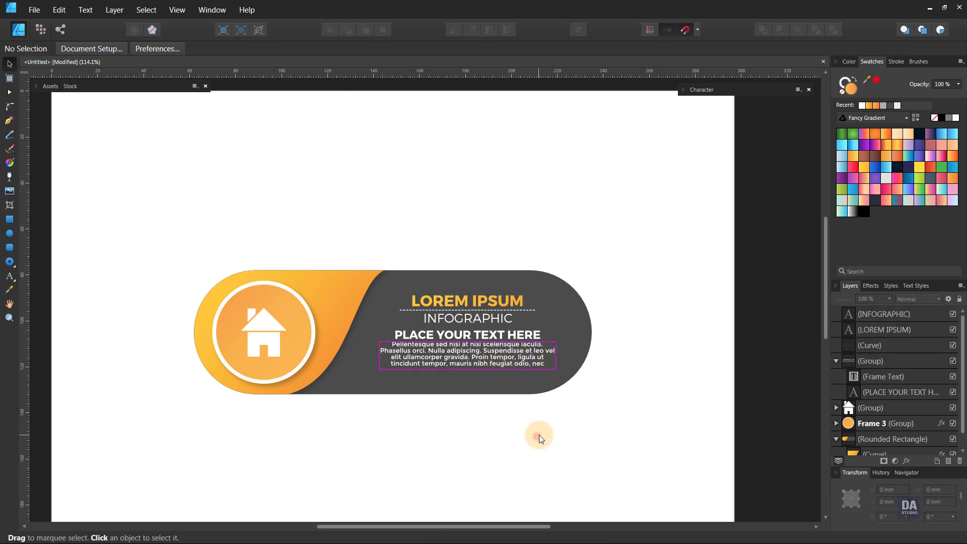
pyautogui.moveTo(655, 231); pyautogui.dragTo(342, 385)
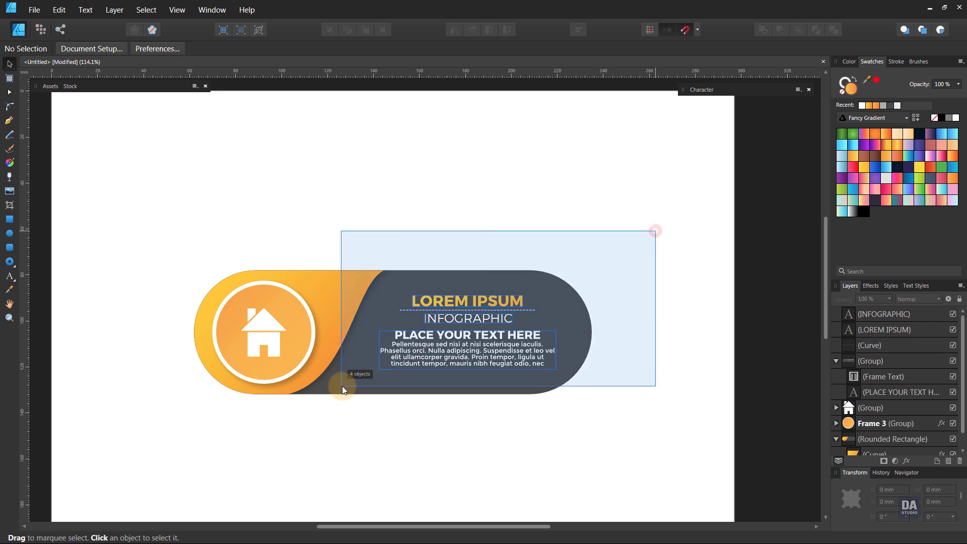
pyautogui.click(477, 460)
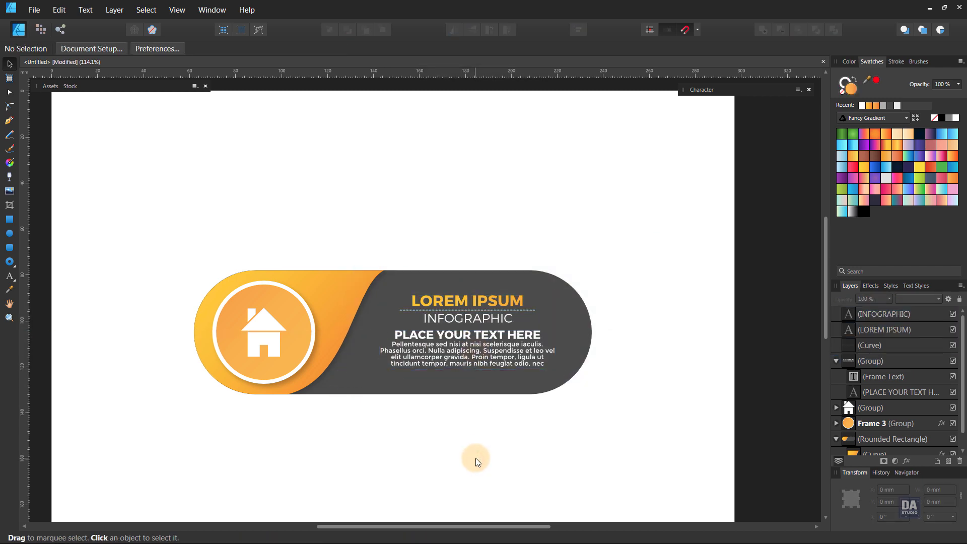
pyautogui.hotkey('ctrl', '1')
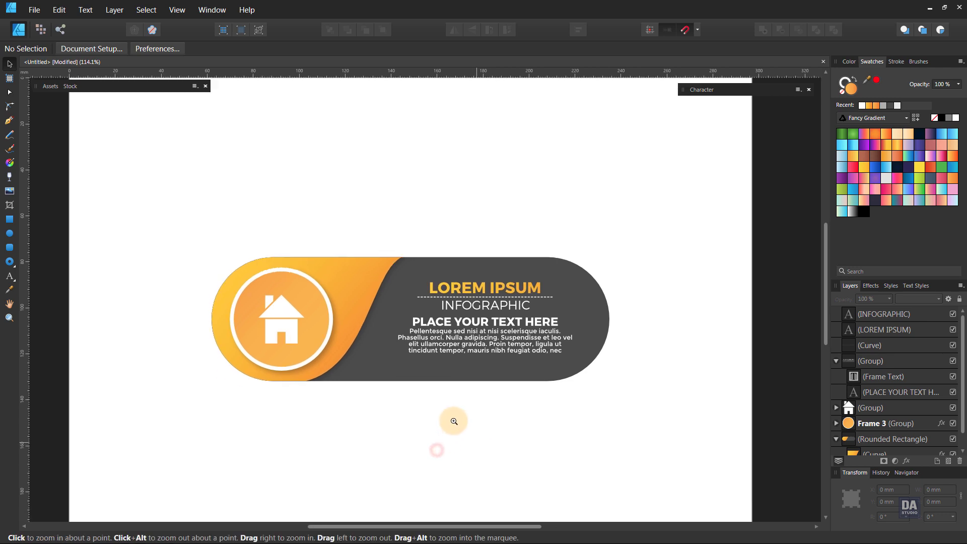
# - Group all seven objects of the pill card into one group
pyautogui.moveTo(493, 451); pyautogui.dragTo(498, 427)
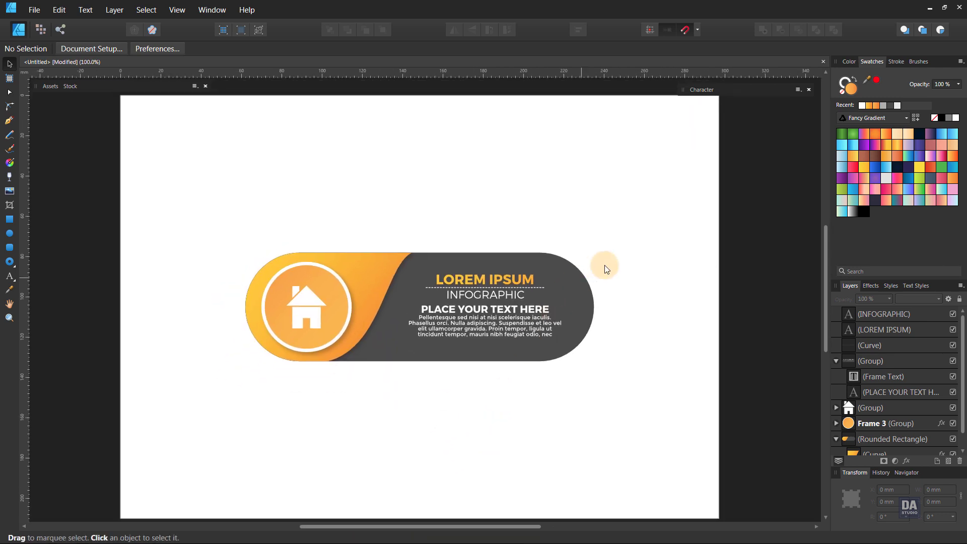
pyautogui.moveTo(636, 252); pyautogui.dragTo(221, 394)
pyautogui.moveTo(210, 183)
pyautogui.mouseDown()
pyautogui.moveTo(581, 393)
pyautogui.moveTo(669, 418)
pyautogui.mouseUp()
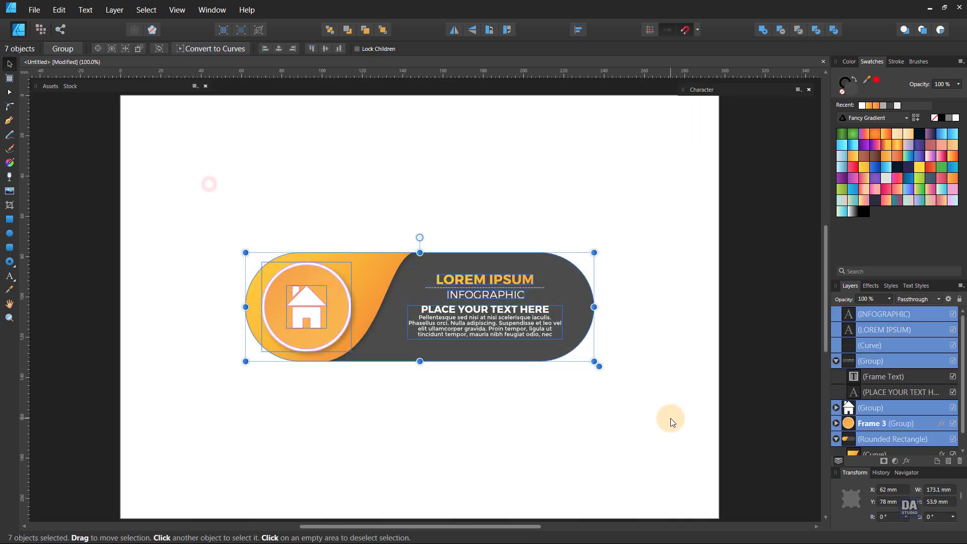
pyautogui.click(836, 361)
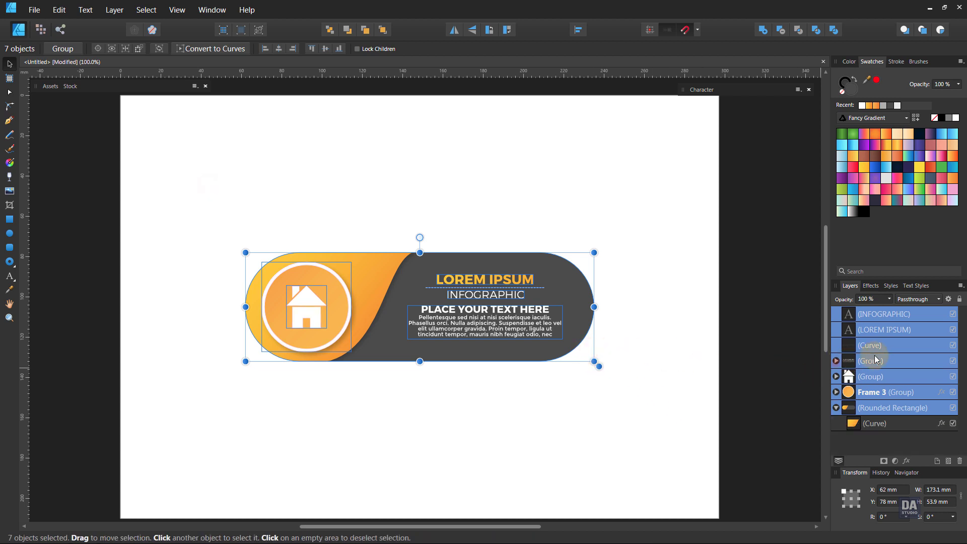
pyautogui.rightClick(869, 358)
pyautogui.click(829, 230)
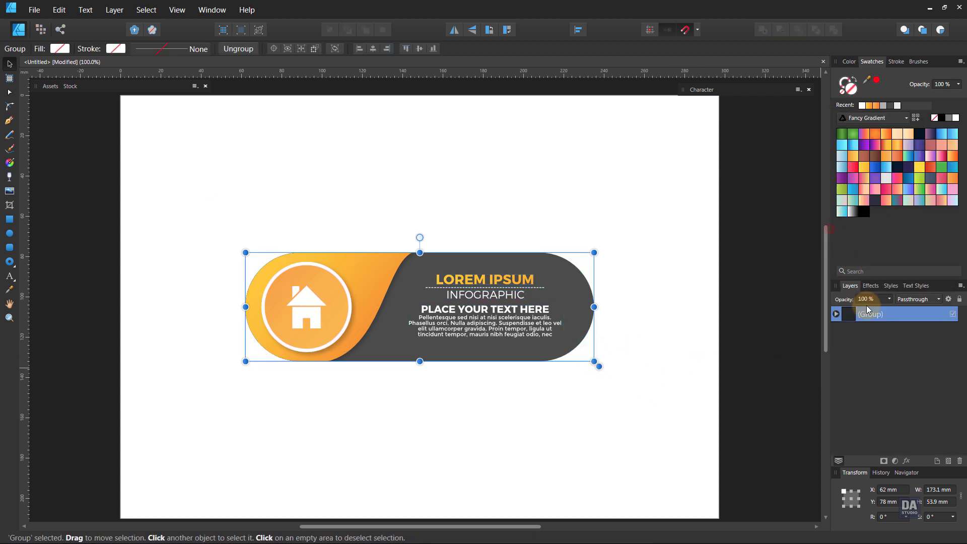
pyautogui.click(788, 360)
pyautogui.click(573, 352)
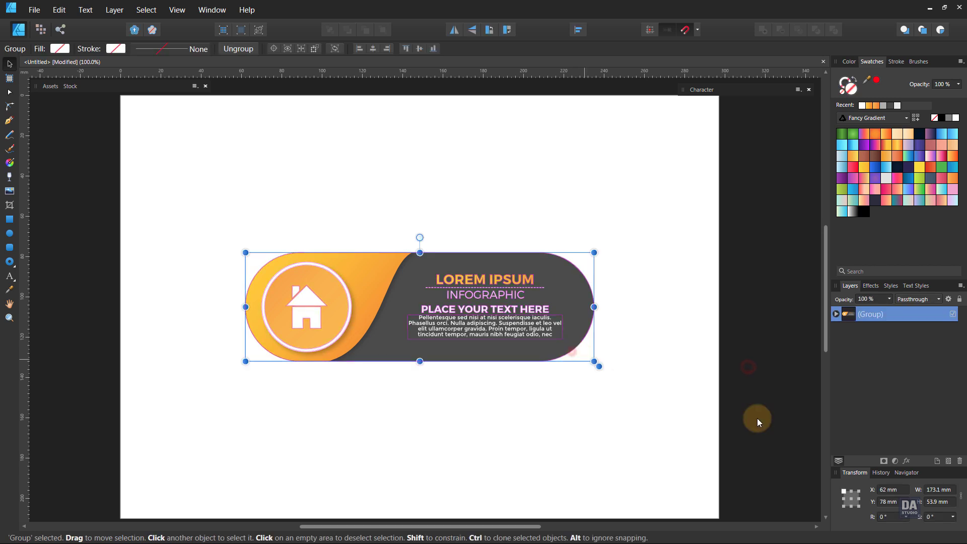
# - Add an Outer Shadow with 58.1 px radius, 25.3 px offset and 55% opacity
pyautogui.click(906, 460)
pyautogui.click(518, 176)
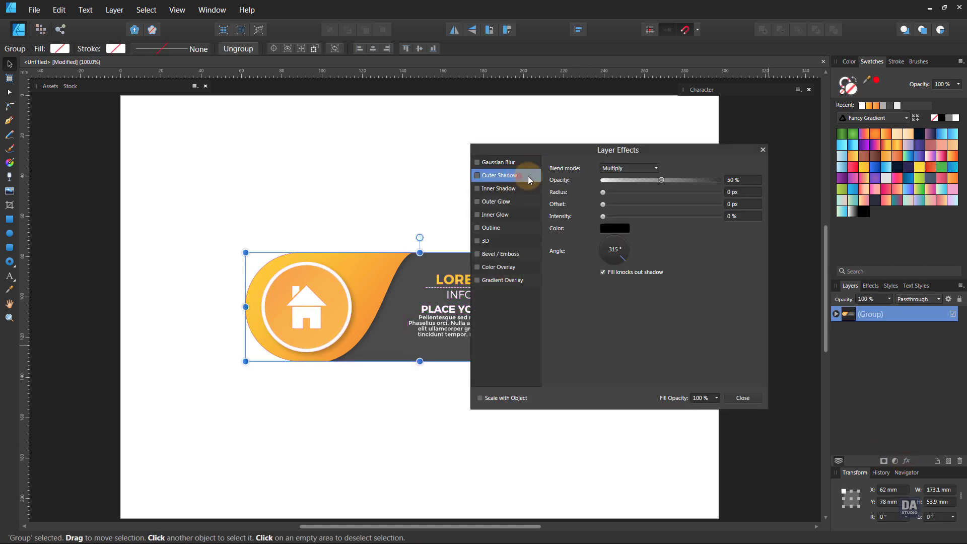
pyautogui.moveTo(627, 150); pyautogui.dragTo(726, 181)
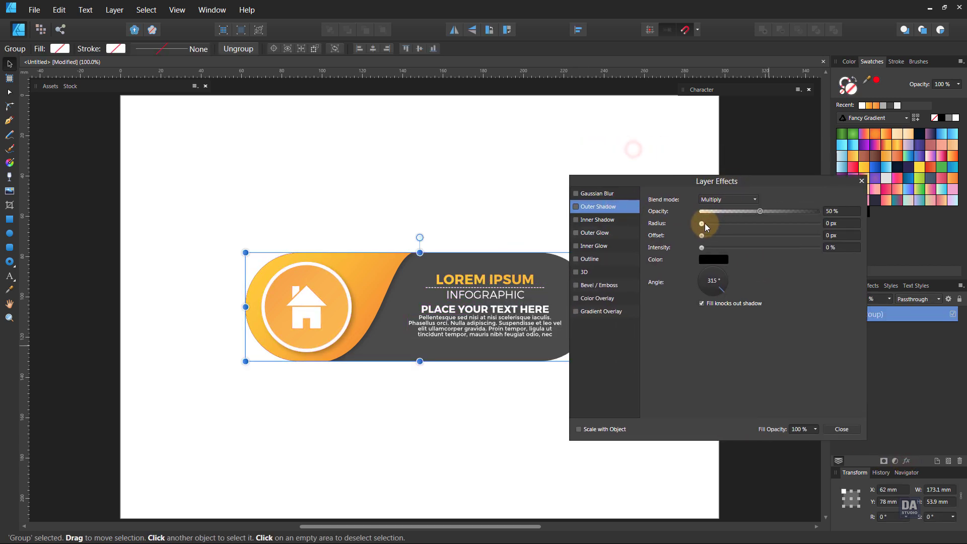
pyautogui.moveTo(702, 223); pyautogui.dragTo(782, 223)
pyautogui.moveTo(709, 239); pyautogui.dragTo(777, 235)
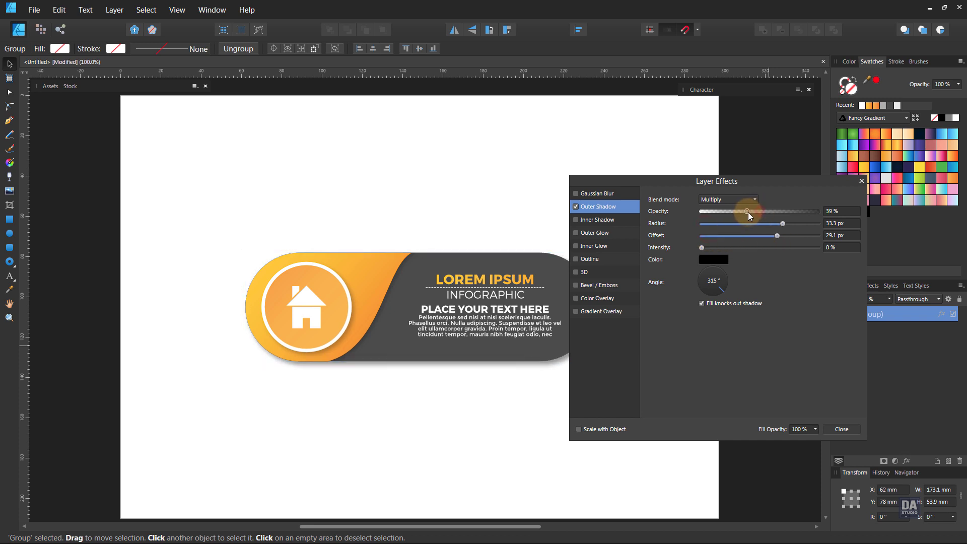
pyautogui.moveTo(759, 211)
pyautogui.mouseDown()
pyautogui.moveTo(783, 237)
pyautogui.moveTo(771, 238)
pyautogui.moveTo(806, 224)
pyautogui.mouseUp()
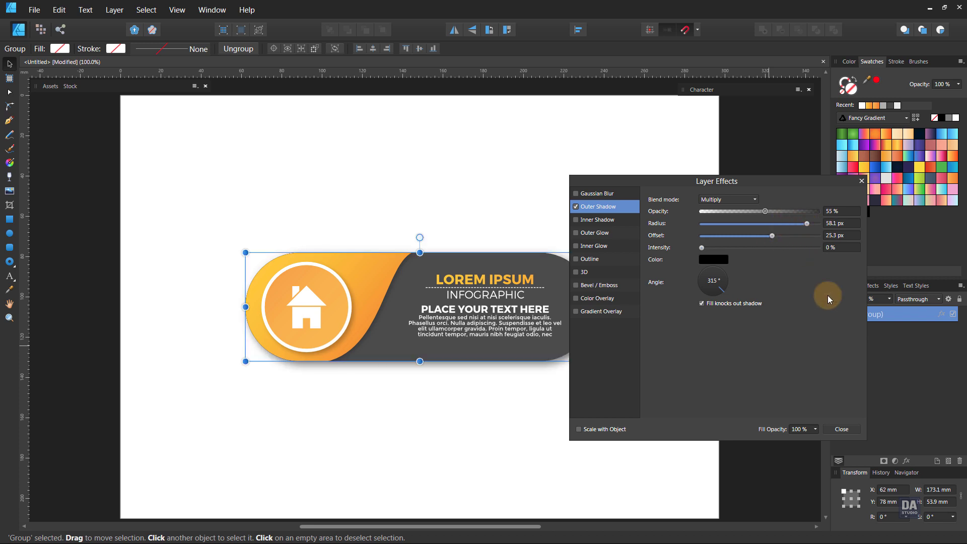
pyautogui.click(651, 435)
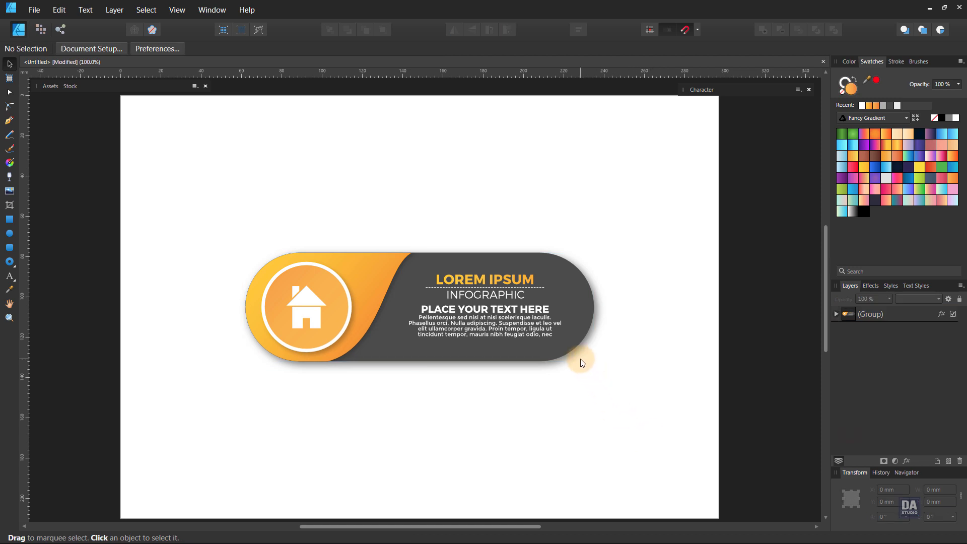
# - Move the card up and duplicate it with Ctrl+J into four stacked copies
pyautogui.moveTo(560, 356)
pyautogui.mouseDown()
pyautogui.moveTo(496, 198)
pyautogui.moveTo(511, 252)
pyautogui.moveTo(512, 323)
pyautogui.mouseUp()
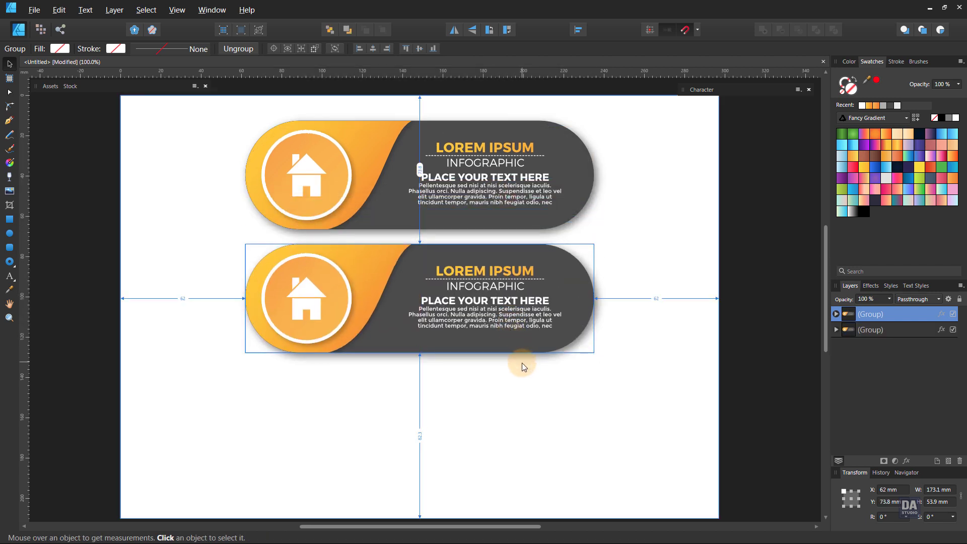
pyautogui.hotkey('ctrl', 'j')
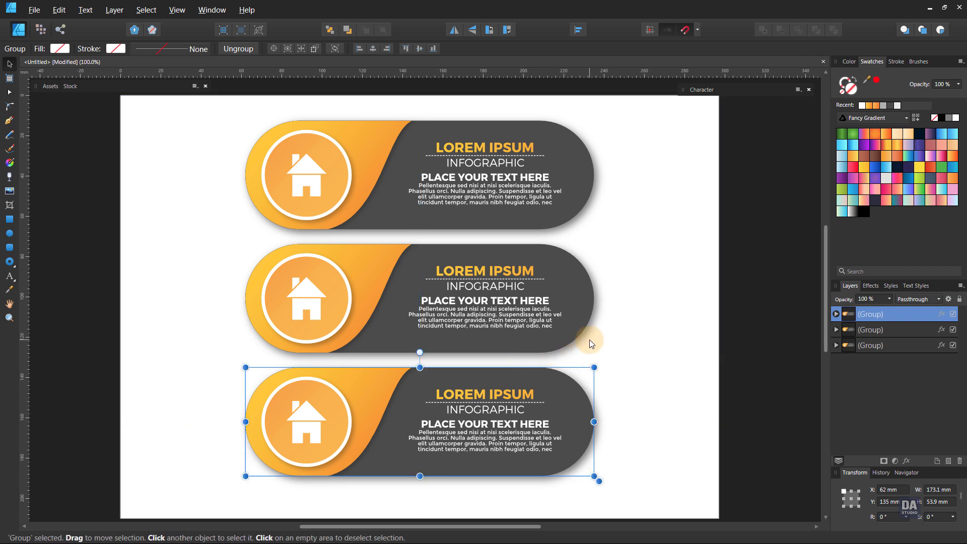
pyautogui.hotkey('ctrl', 'j')
pyautogui.scroll(-3, 589, 340)
# - Scale all four cards down together to fit the page and centre them
pyautogui.moveTo(639, 179); pyautogui.dragTo(615, 223)
pyautogui.moveTo(549, 317); pyautogui.dragTo(324, 529)
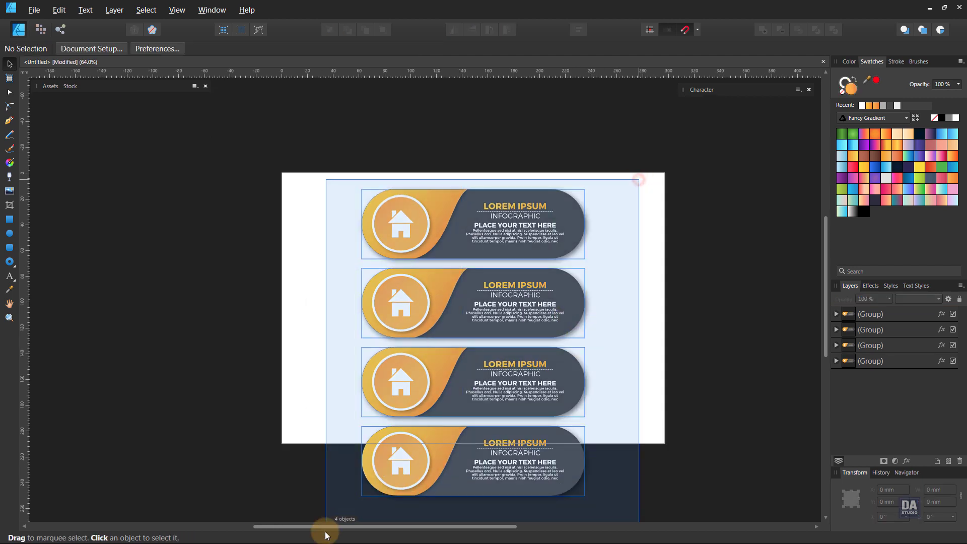
pyautogui.moveTo(584, 495); pyautogui.dragTo(537, 397)
pyautogui.click(607, 393)
pyautogui.scroll(3, 526, 374)
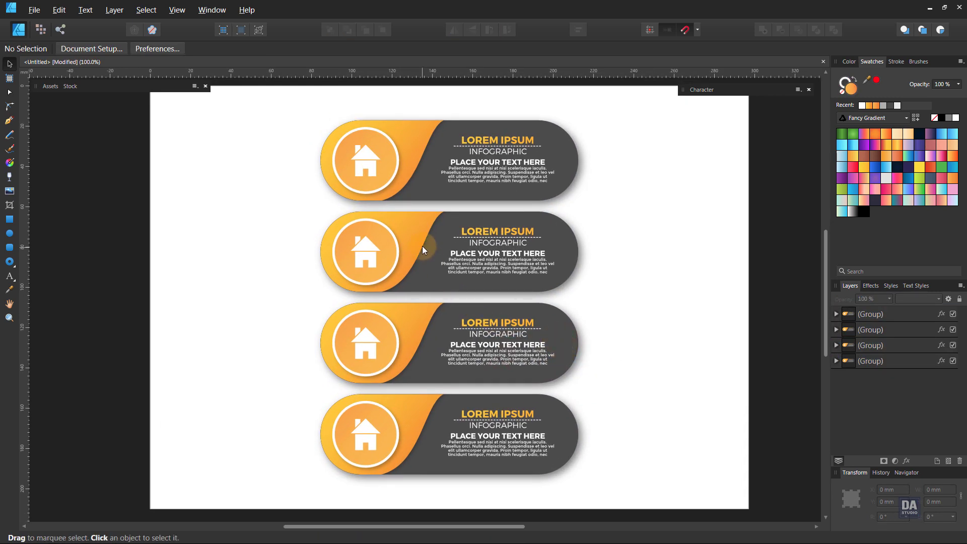
# - Give the second banner's swoosh and circle a blue gradient
pyautogui.keyDown('ctrl'); pyautogui.click(415, 234); pyautogui.keyUp('ctrl')
pyautogui.keyDown('ctrl'); pyautogui.keyDown('shift'); pyautogui.click(379, 233); pyautogui.keyUp('shift'); pyautogui.keyUp('ctrl')
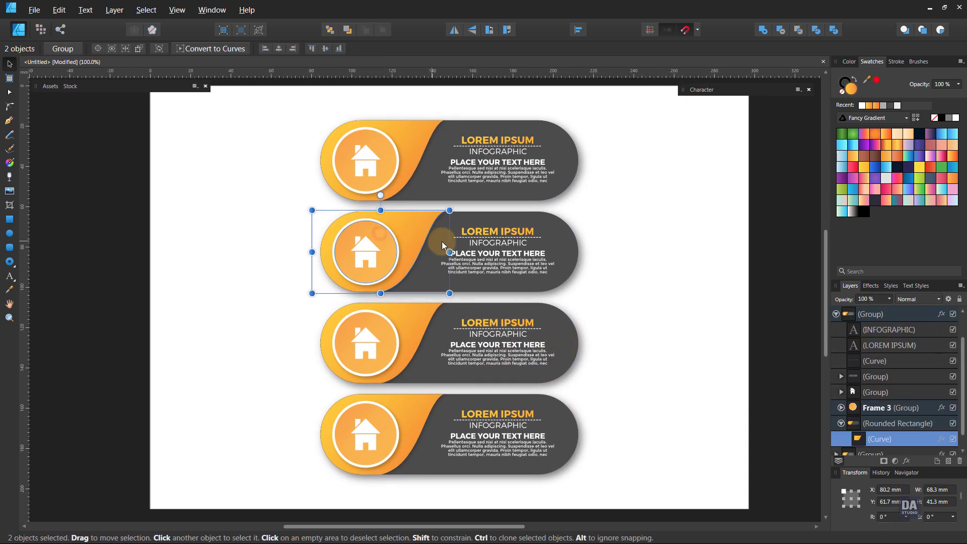
pyautogui.click(919, 192)
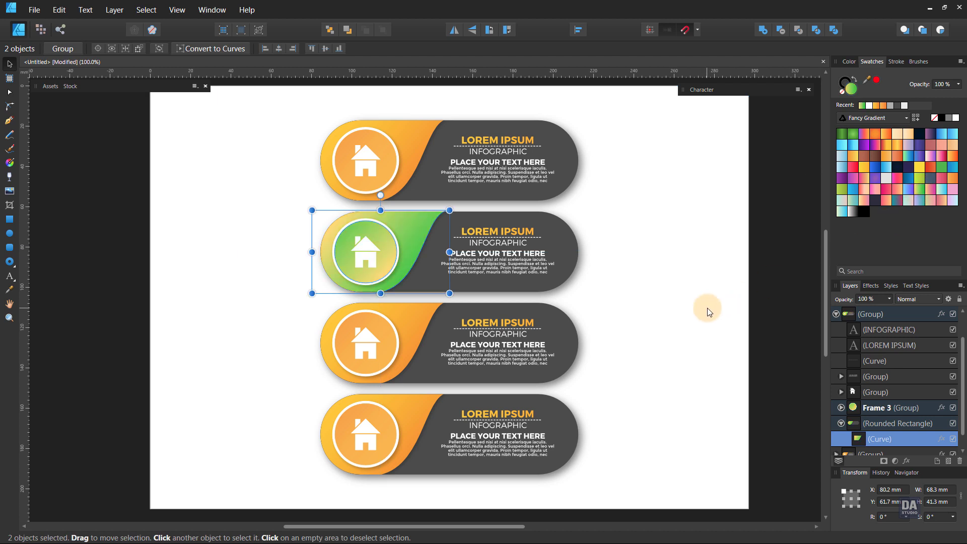
pyautogui.click(908, 191)
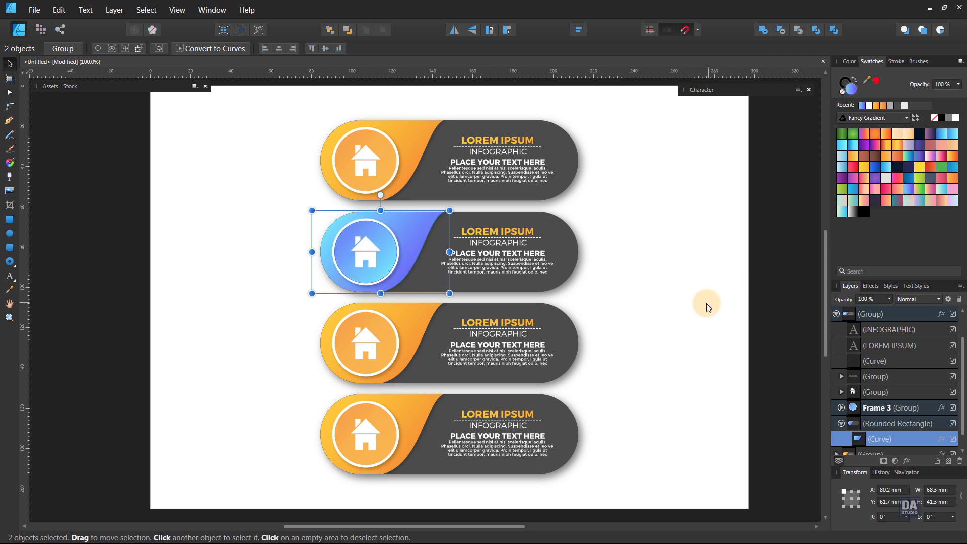
pyautogui.click(681, 310)
# - Give the third banner's circle and curve a red-pink gradient
pyautogui.click(393, 339)
pyautogui.keyDown('shift'); pyautogui.click(418, 319); pyautogui.keyUp('shift')
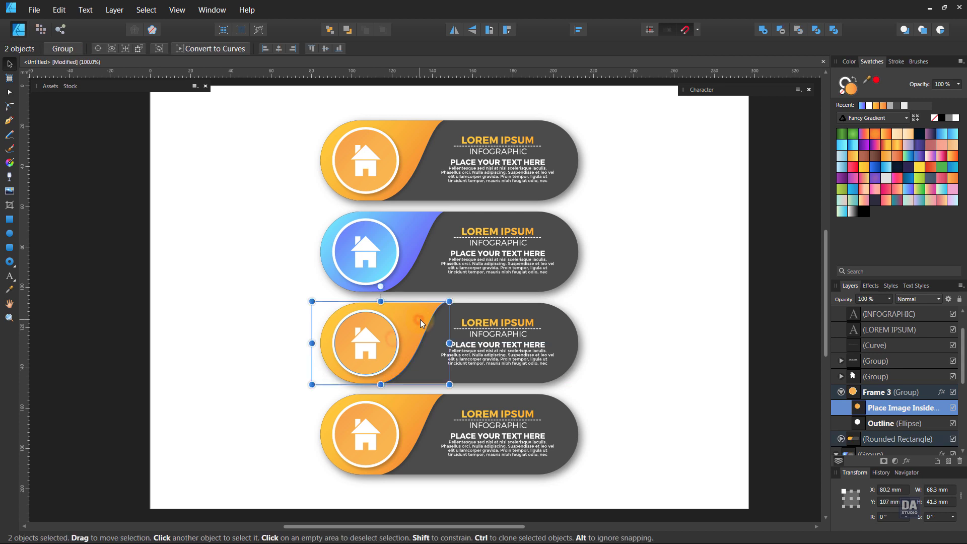
pyautogui.click(876, 147)
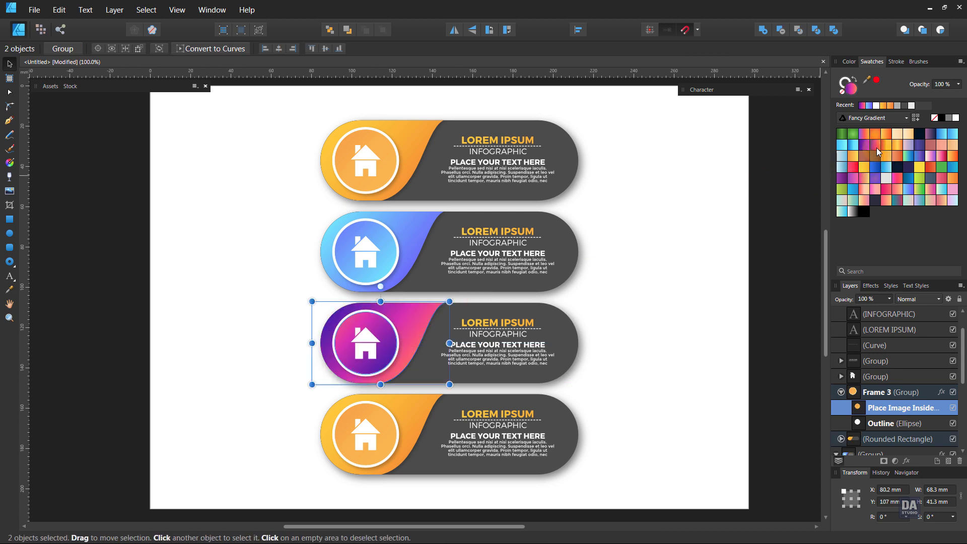
pyautogui.click(854, 170)
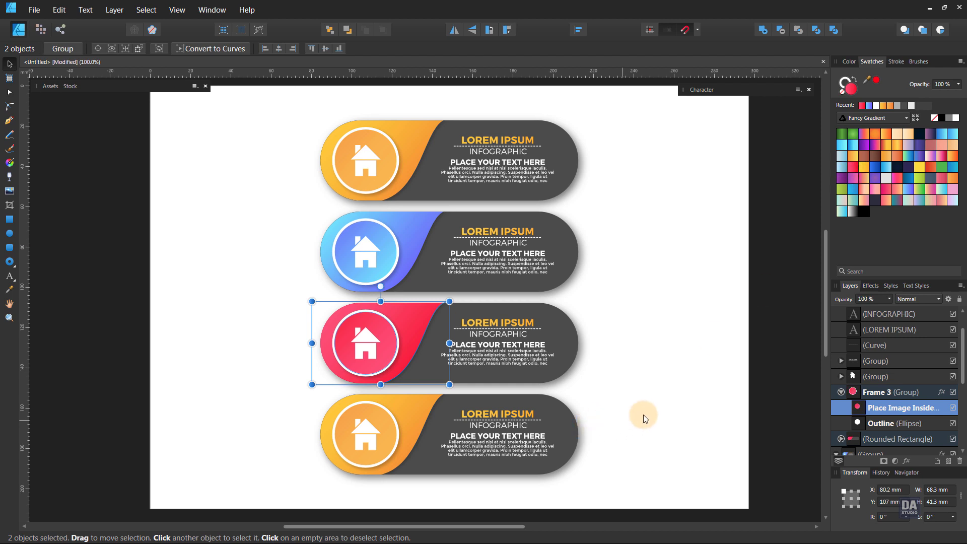
# - Give the fourth banner's circle and curve a yellow-green gradient
pyautogui.click(382, 424)
pyautogui.keyDown('shift'); pyautogui.click(421, 409); pyautogui.keyUp('shift')
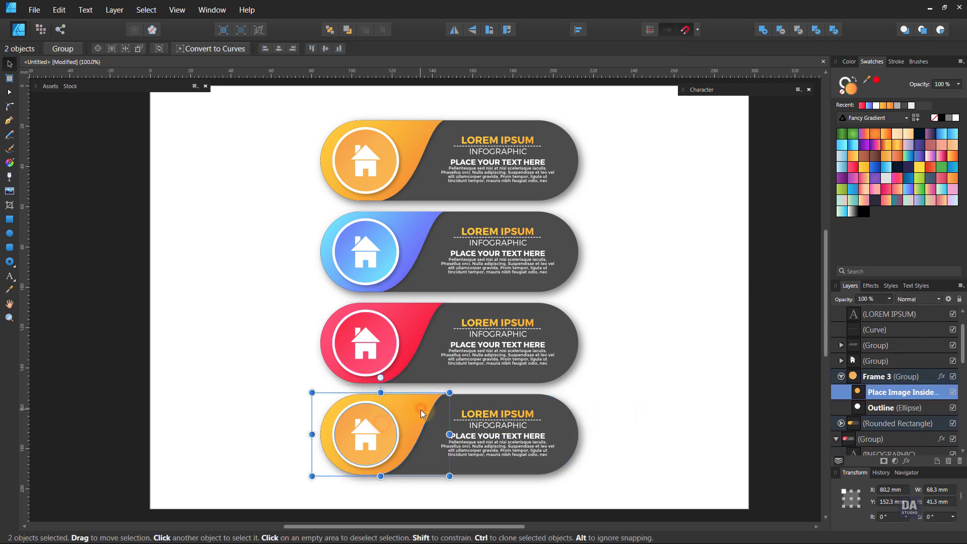
pyautogui.click(920, 180)
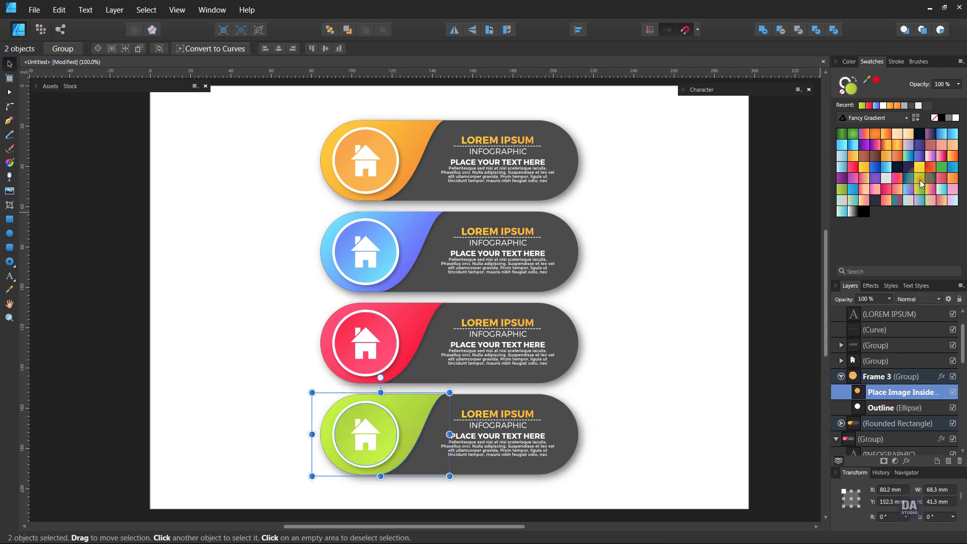
pyautogui.click(517, 412)
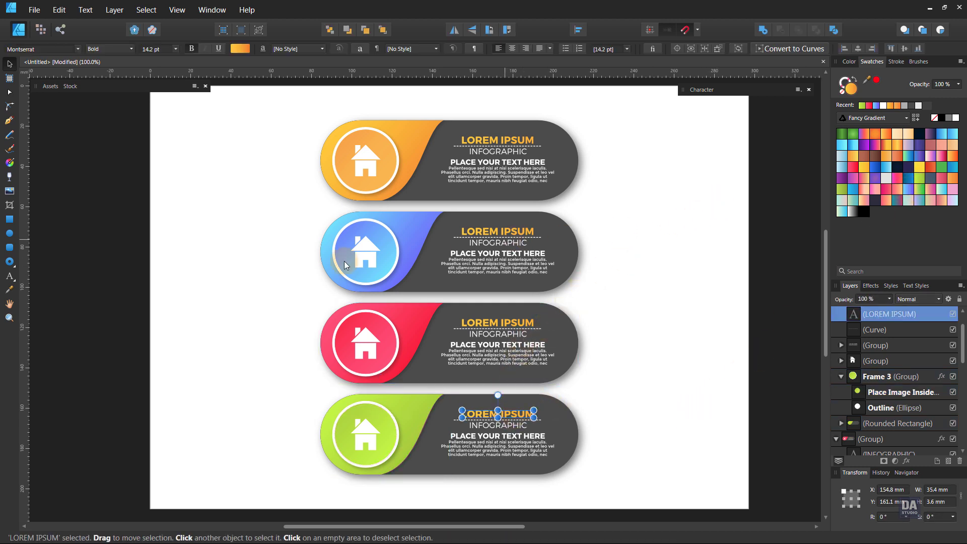
# - Color-pick the red and blue icon colours into the third and second banners' LOREM IPSUM headings
pyautogui.click(9, 289)
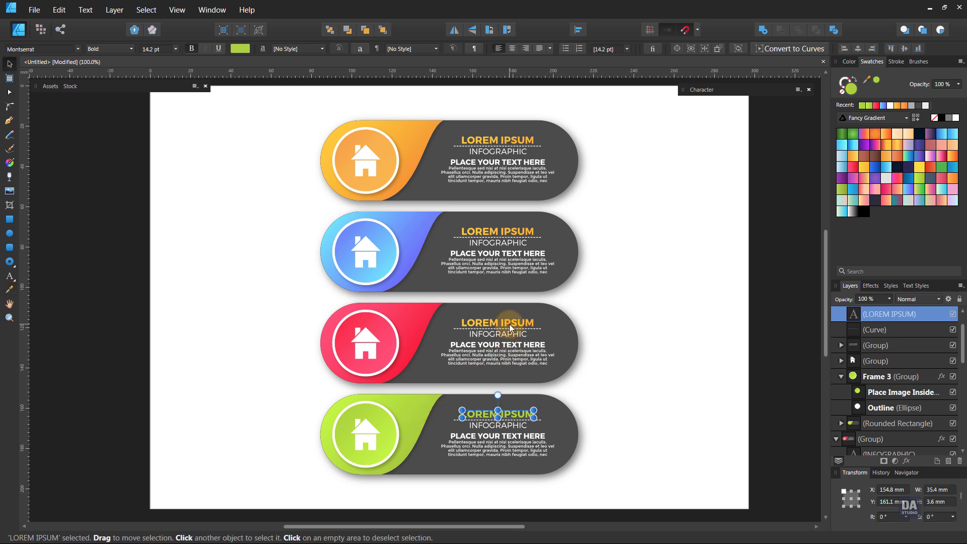
pyautogui.keyDown('ctrl'); pyautogui.click(508, 322); pyautogui.keyUp('ctrl')
pyautogui.click(410, 337)
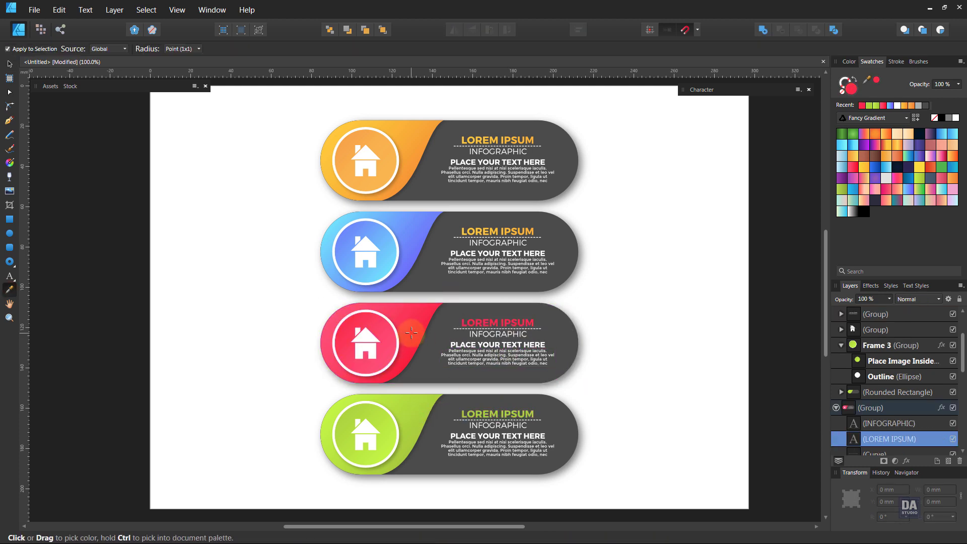
pyautogui.press('v')
pyautogui.keyDown('ctrl'); pyautogui.click(497, 233); pyautogui.keyUp('ctrl')
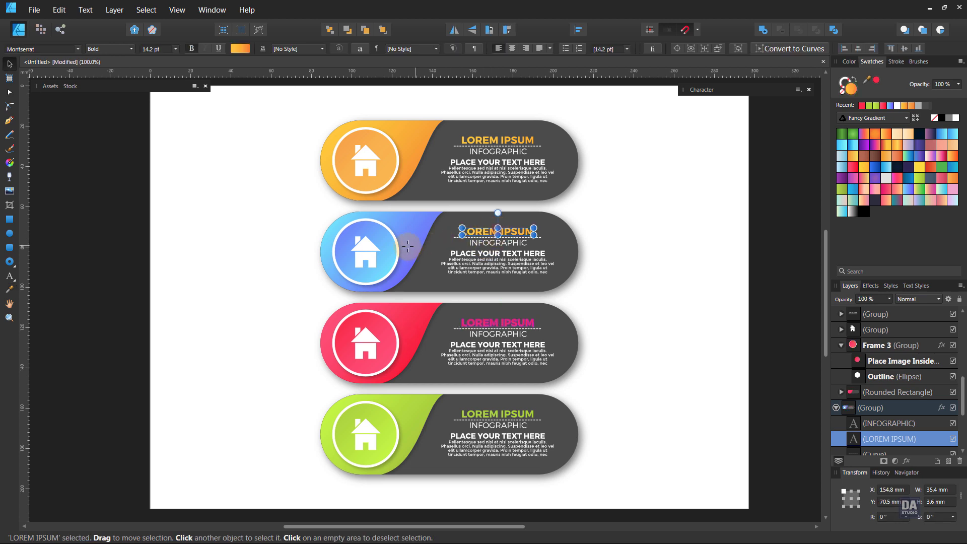
pyautogui.press('i')
pyautogui.click(397, 250)
pyautogui.click(9, 64)
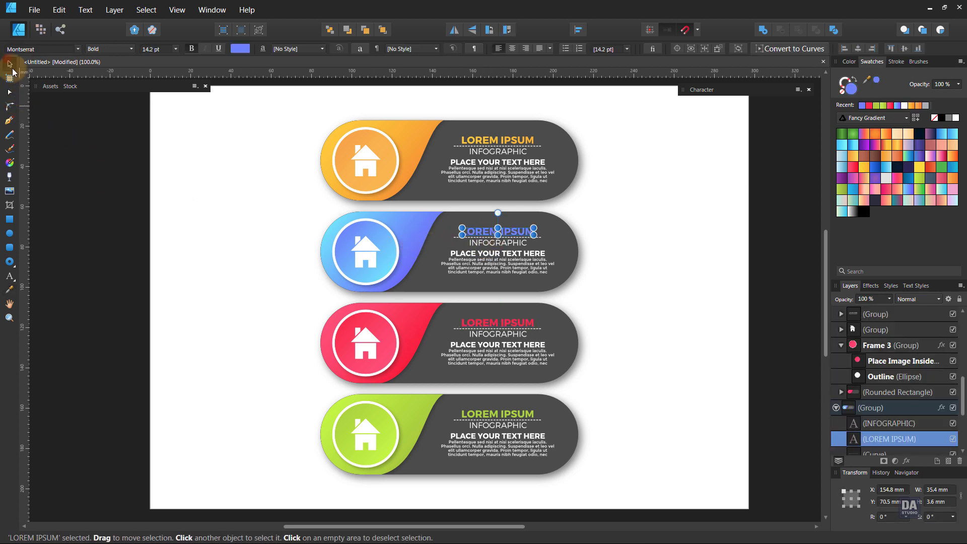
pyautogui.click(203, 208)
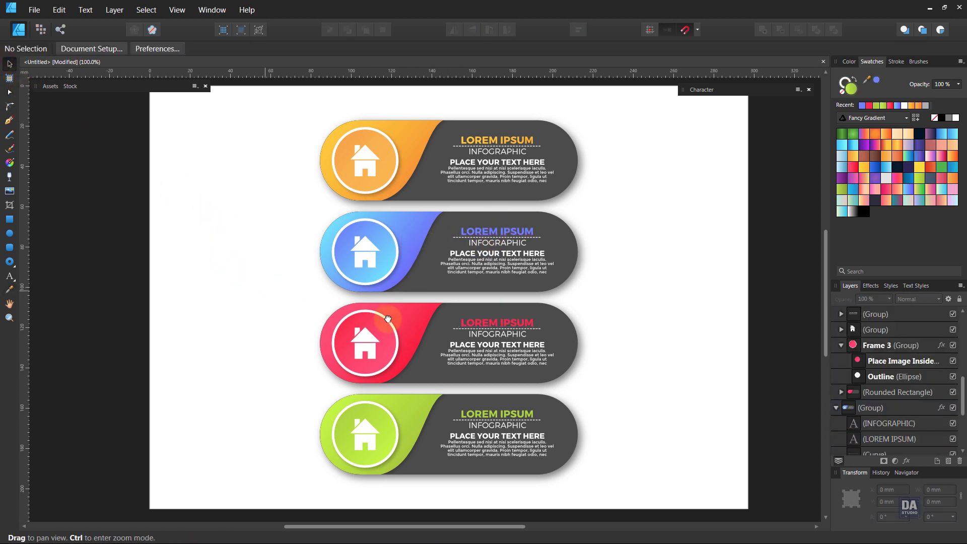
pyautogui.press('z')
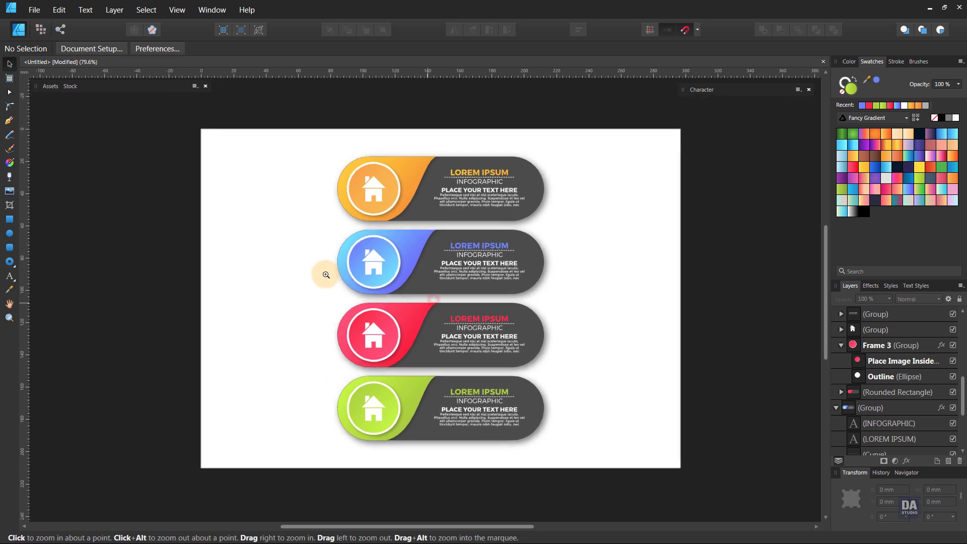
# - Draw a page-sized 297 × 210 mm rectangle and send it behind the banners
pyautogui.moveTo(421, 282); pyautogui.dragTo(323, 273)
pyautogui.moveTo(383, 286); pyautogui.dragTo(381, 295)
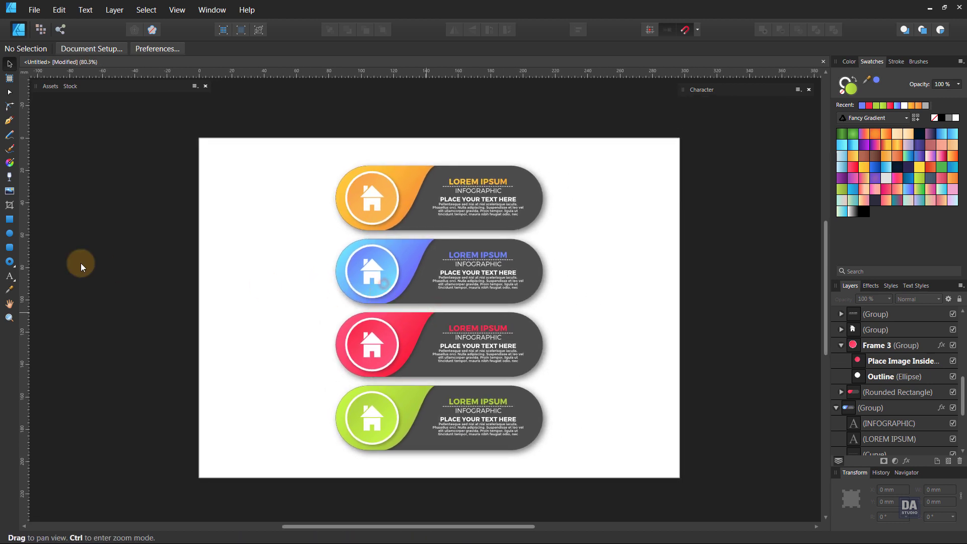
pyautogui.click(9, 219)
pyautogui.moveTo(196, 139); pyautogui.dragTo(679, 477)
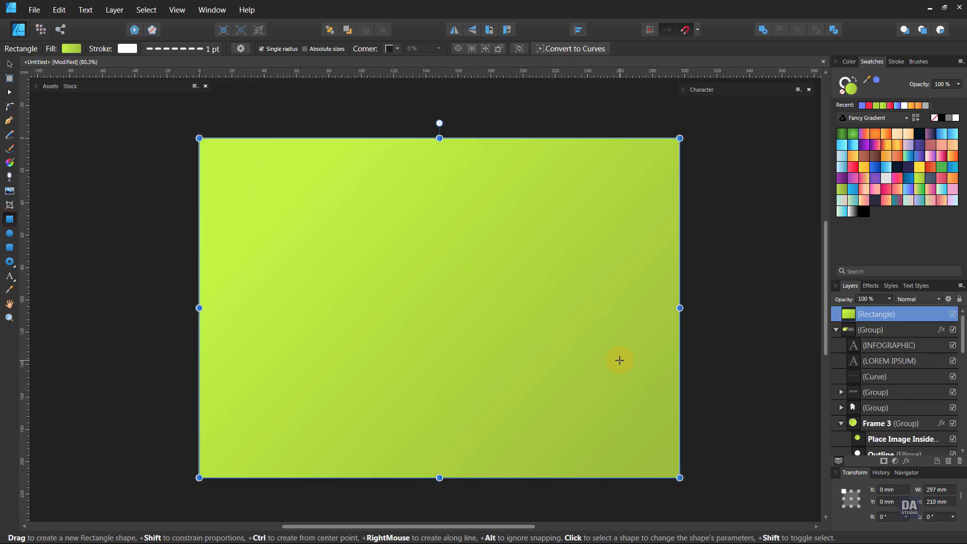
pyautogui.hotkey('ctrl', 'shift', '[')
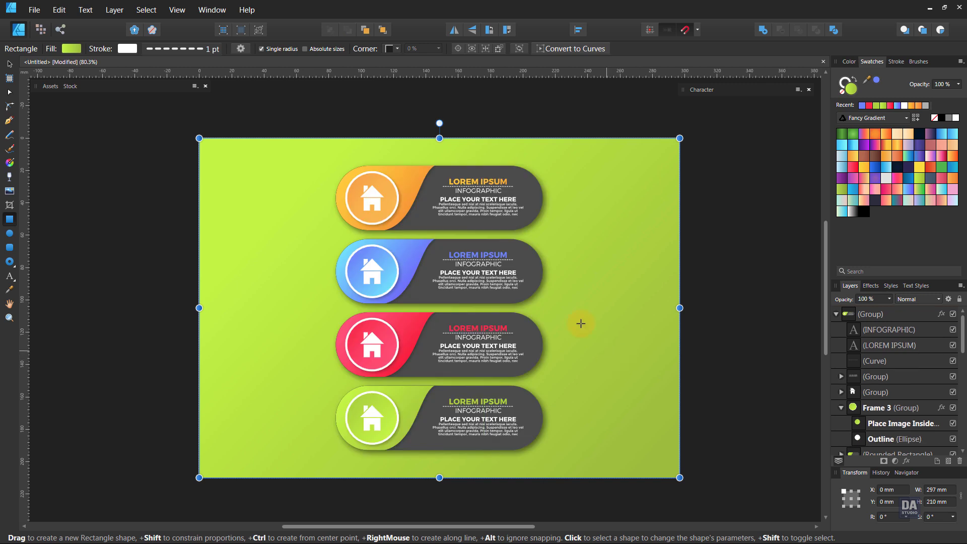
# - Set the rectangle's gradient fill from mid grey to greyish navy blue
pyautogui.click(71, 49)
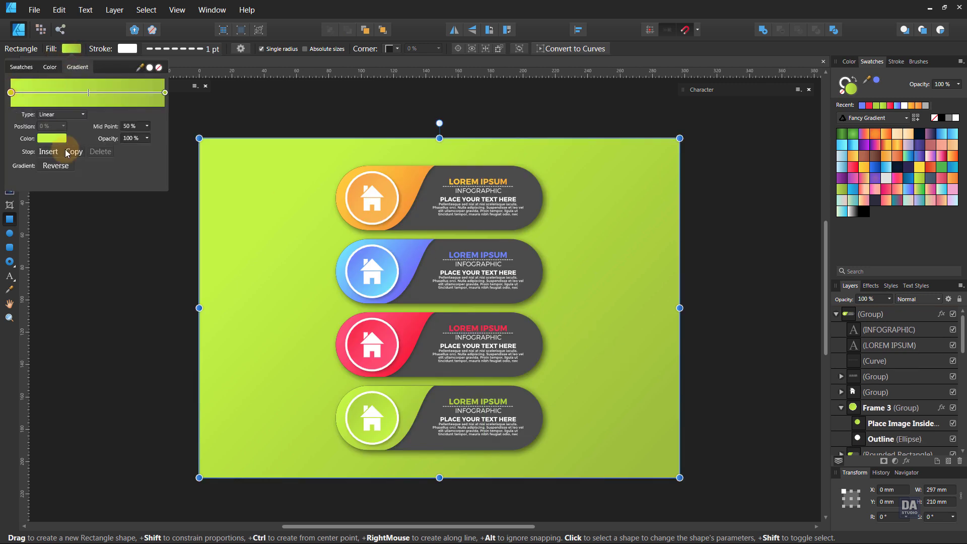
pyautogui.click(52, 139)
pyautogui.moveTo(70, 222); pyautogui.dragTo(50, 193)
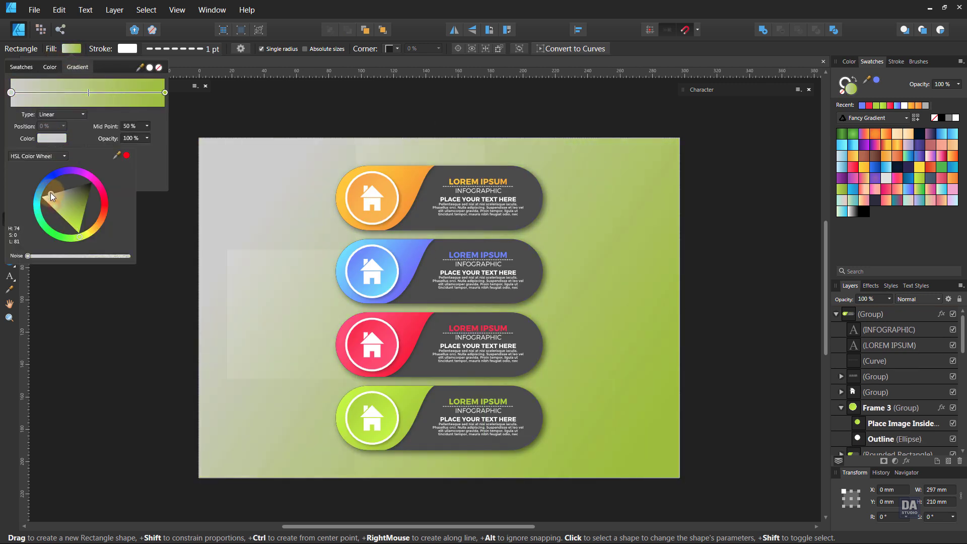
pyautogui.click(165, 92)
pyautogui.click(52, 139)
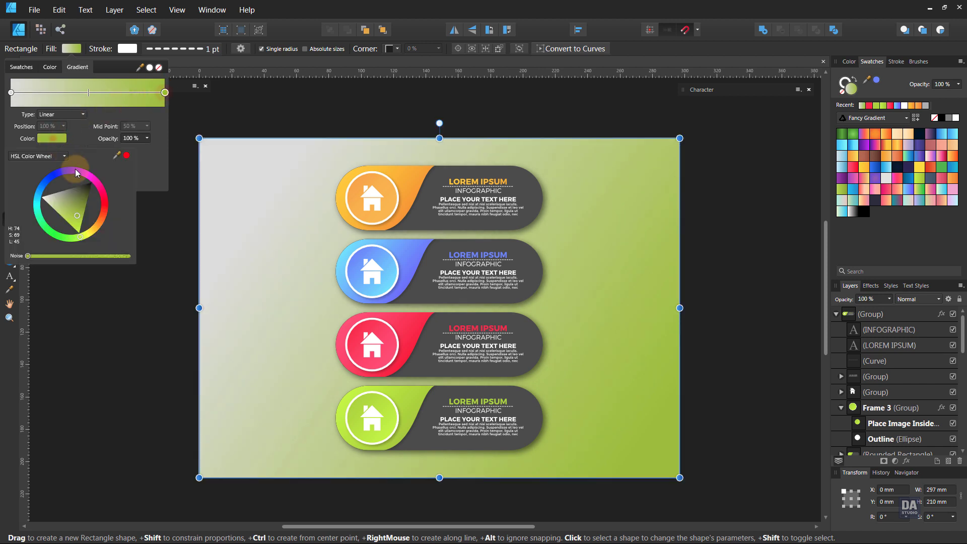
pyautogui.moveTo(52, 177); pyautogui.dragTo(67, 217)
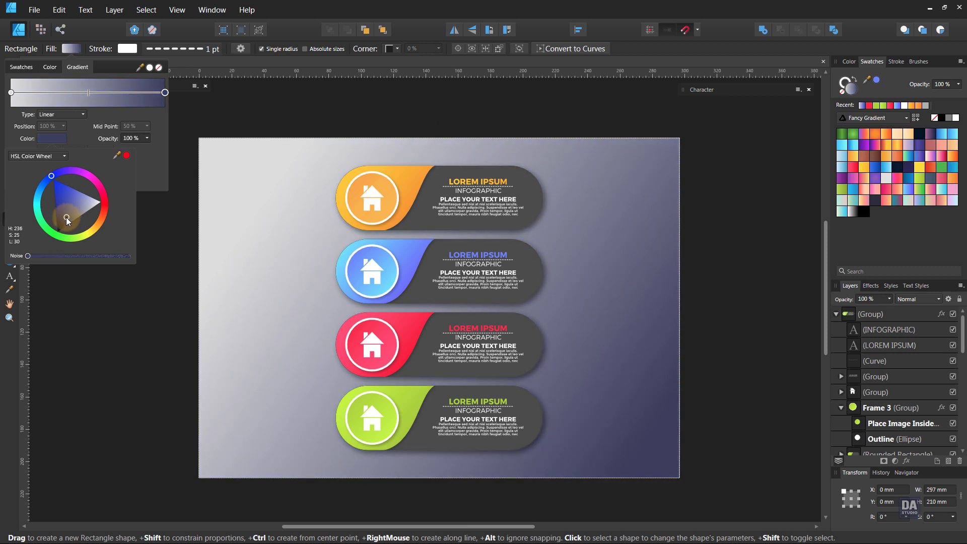
pyautogui.click(11, 93)
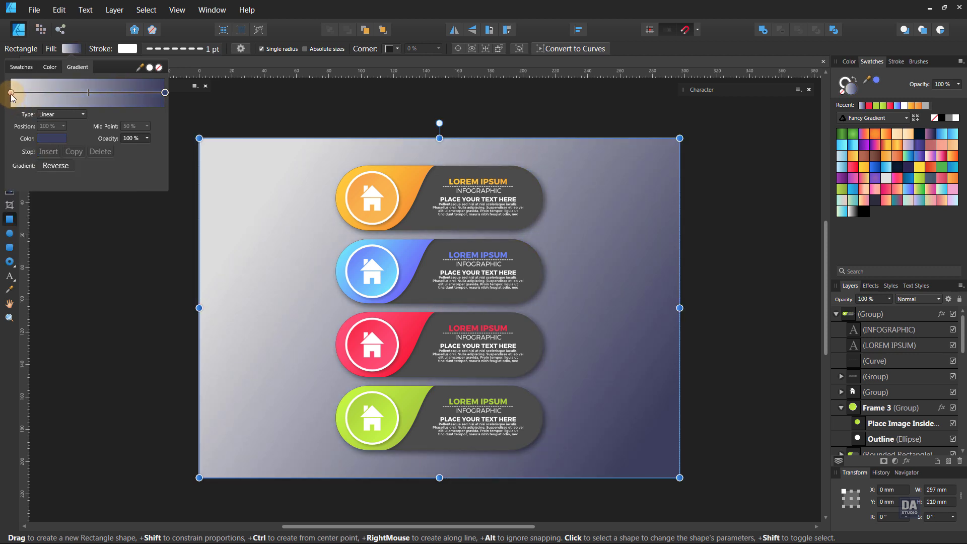
pyautogui.click(50, 139)
pyautogui.click(50, 196)
pyautogui.moveTo(52, 195)
pyautogui.mouseDown()
pyautogui.moveTo(69, 187)
pyautogui.moveTo(58, 183)
pyautogui.mouseUp()
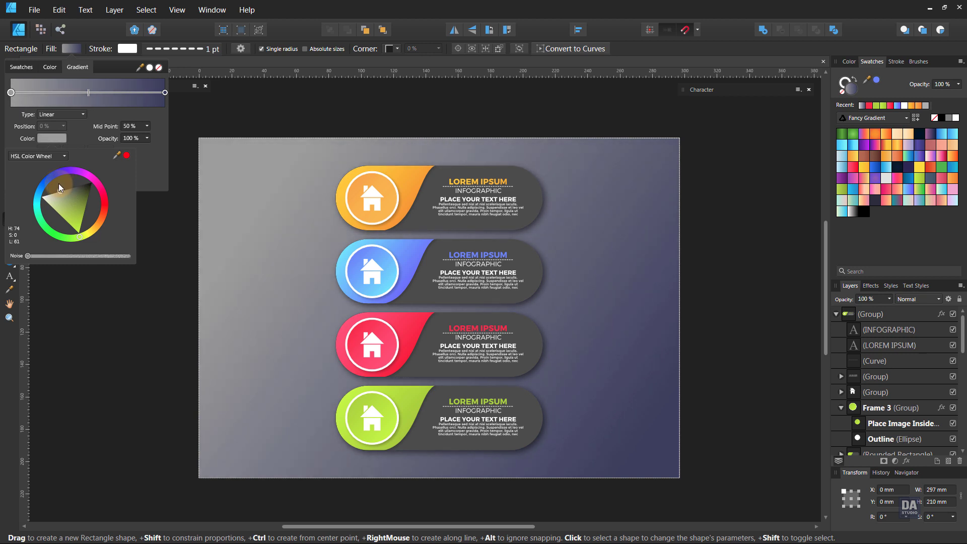
pyautogui.click(129, 318)
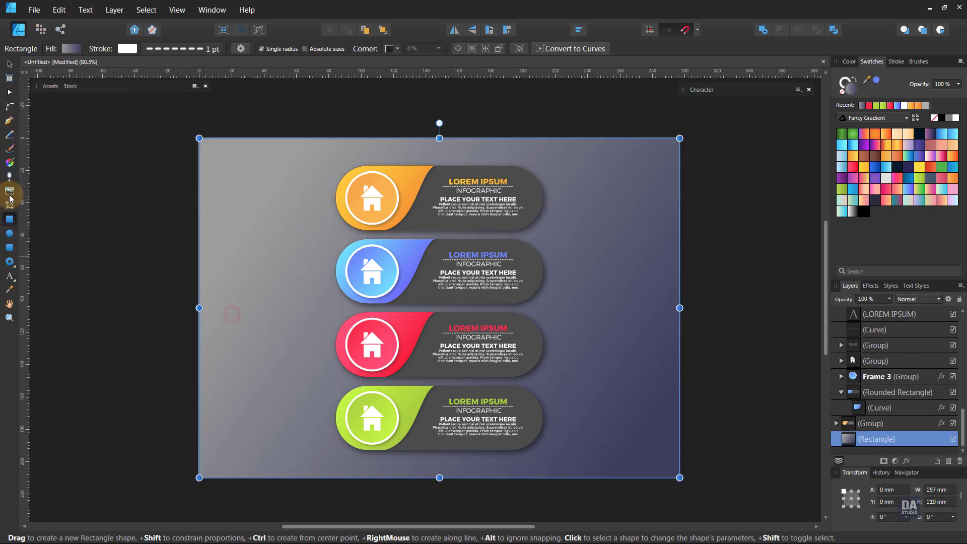
# - Run the background gradient from pale grey top-left to navy bottom-right, then deselect and view at 100%
pyautogui.click(11, 164)
pyautogui.moveTo(213, 144); pyautogui.dragTo(650, 472)
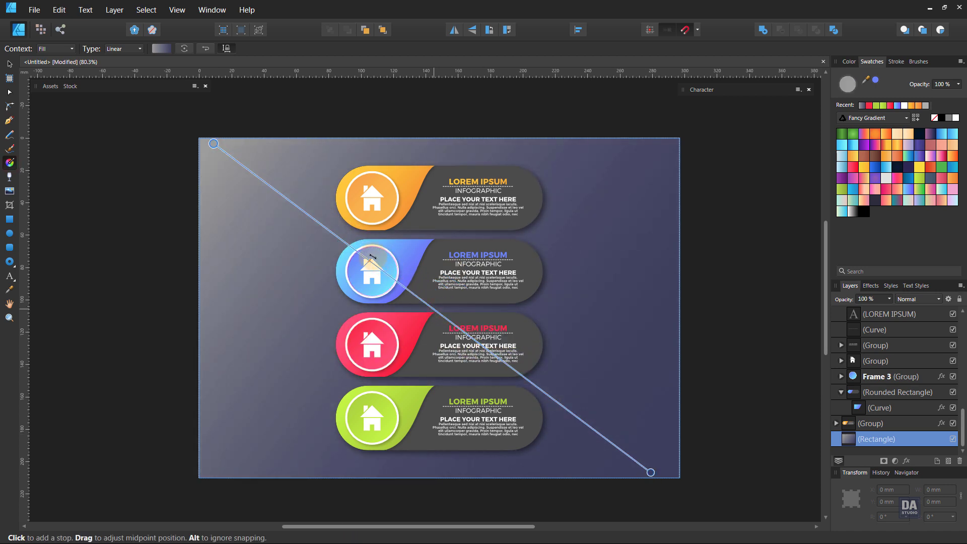
pyautogui.click(9, 64)
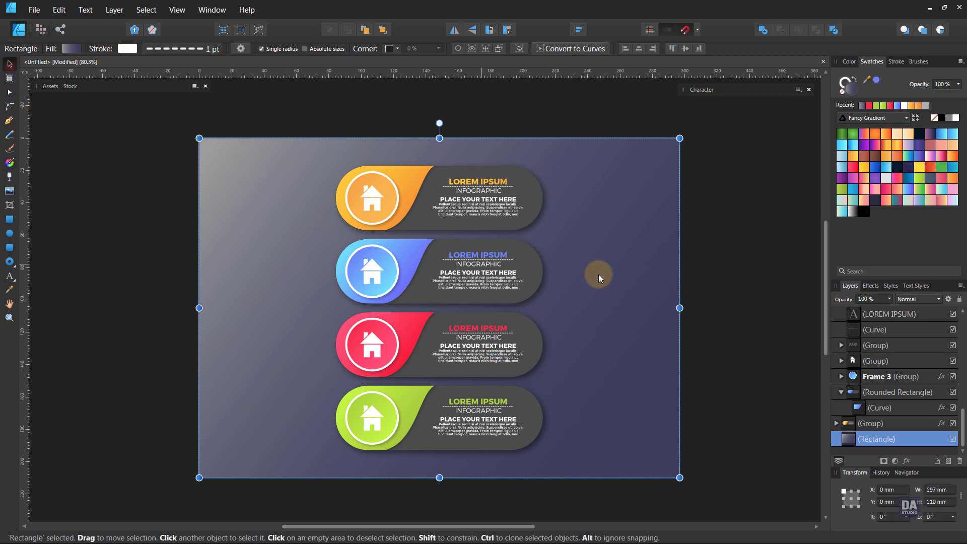
pyautogui.click(696, 290)
pyautogui.moveTo(601, 360); pyautogui.dragTo(623, 366)
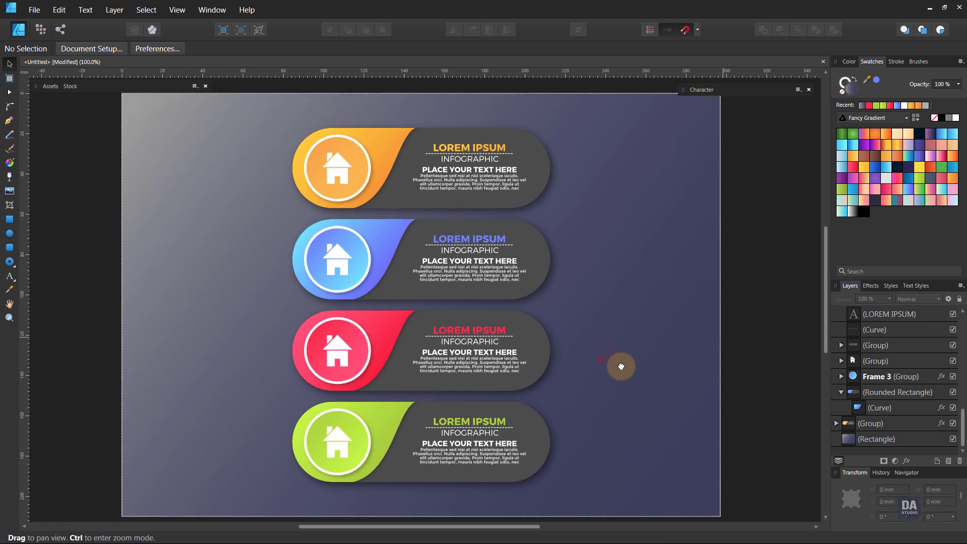